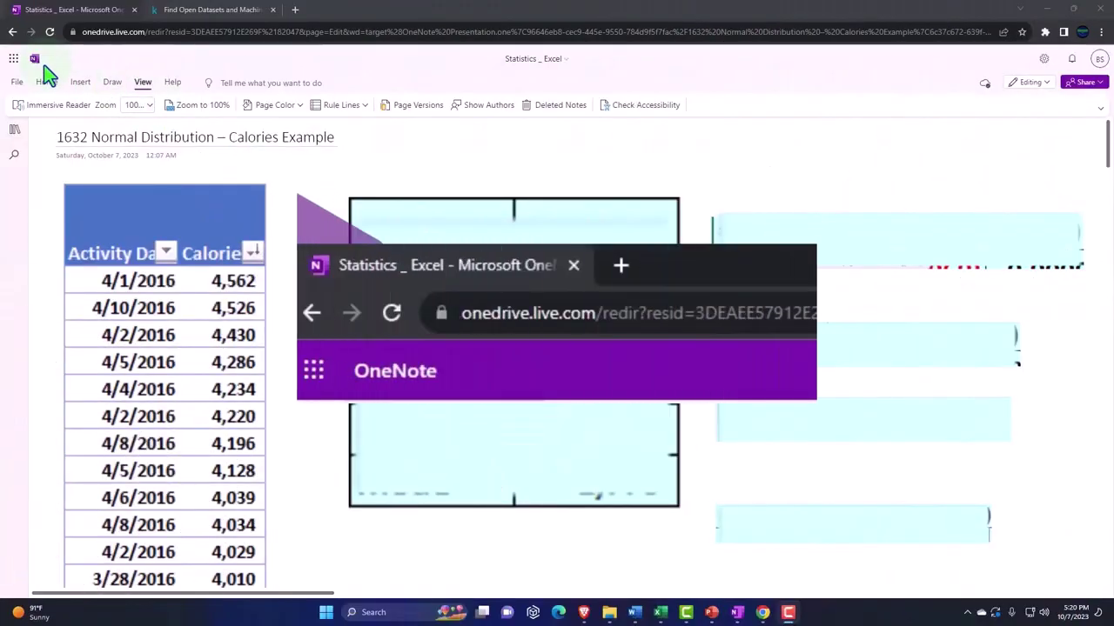
Open the '1120 Getting a Picture – Data & Distribution' page in the OneNote and Excel Transcripts section
{"action": "left_click", "coordinate": [15, 130]}
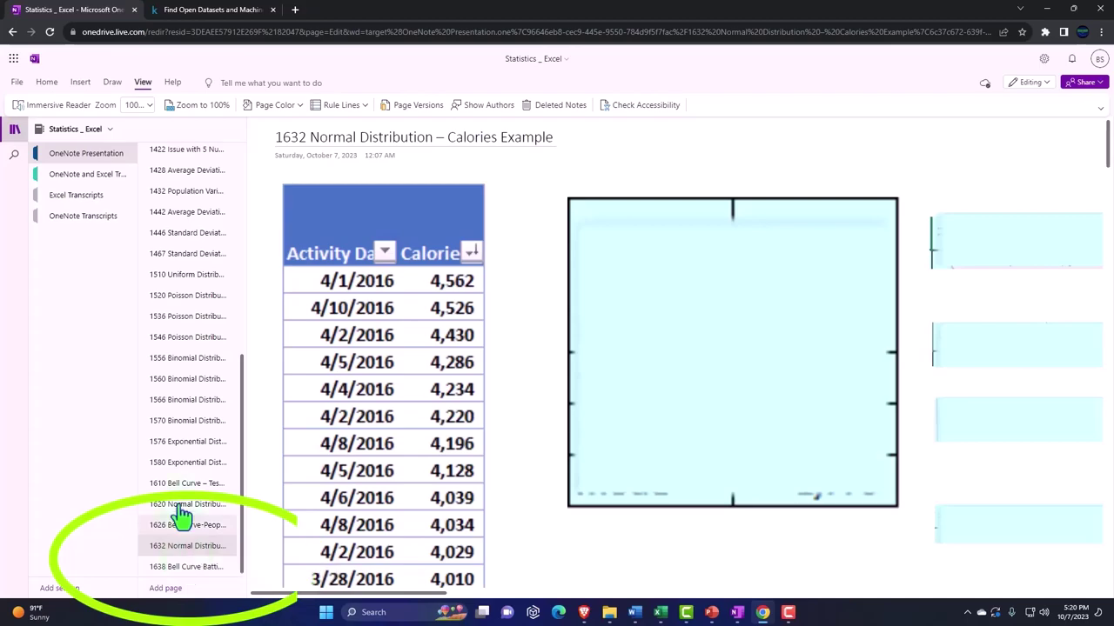
{"action": "left_click", "coordinate": [87, 174]}
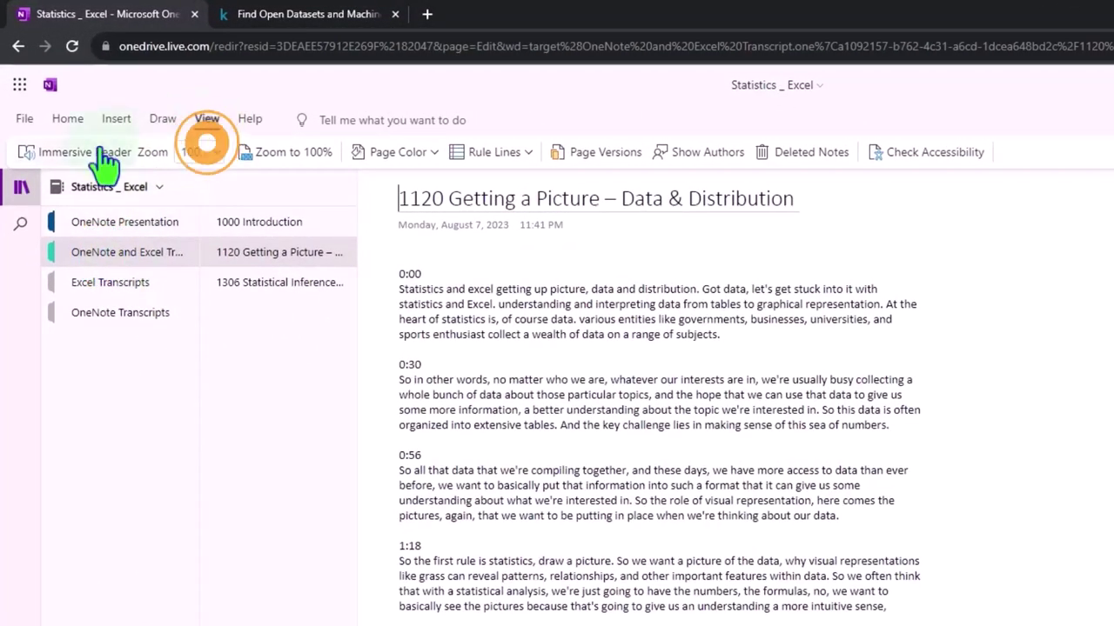
Show the page in Immersive Reader translated into Spanish (Mexico) and scroll through it
{"action": "left_click", "coordinate": [92, 154]}
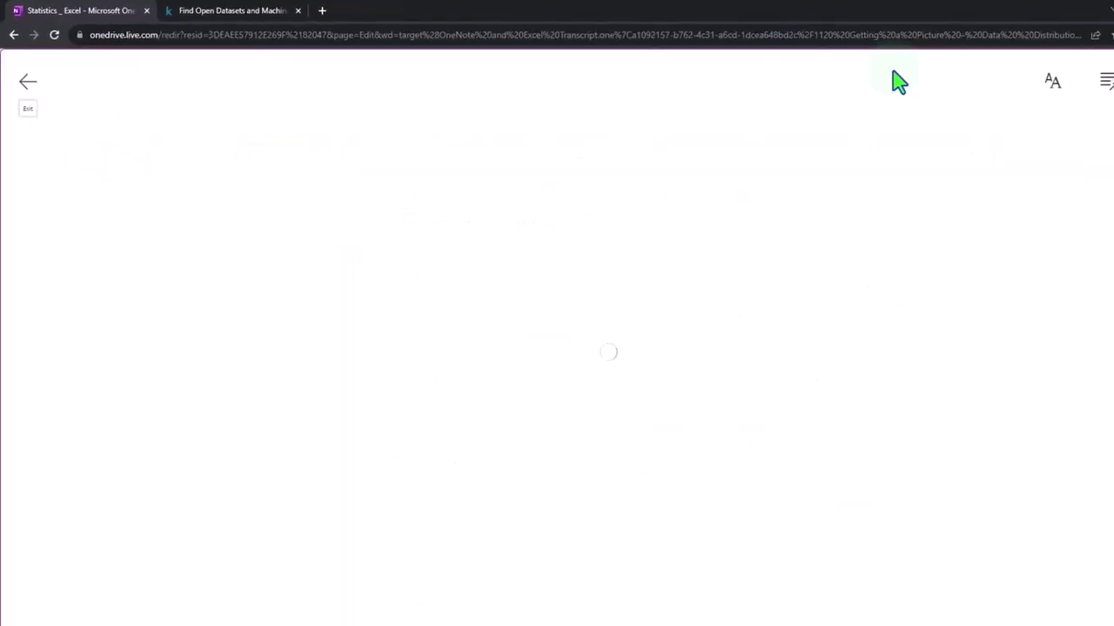
{"action": "left_click", "coordinate": [1076, 73]}
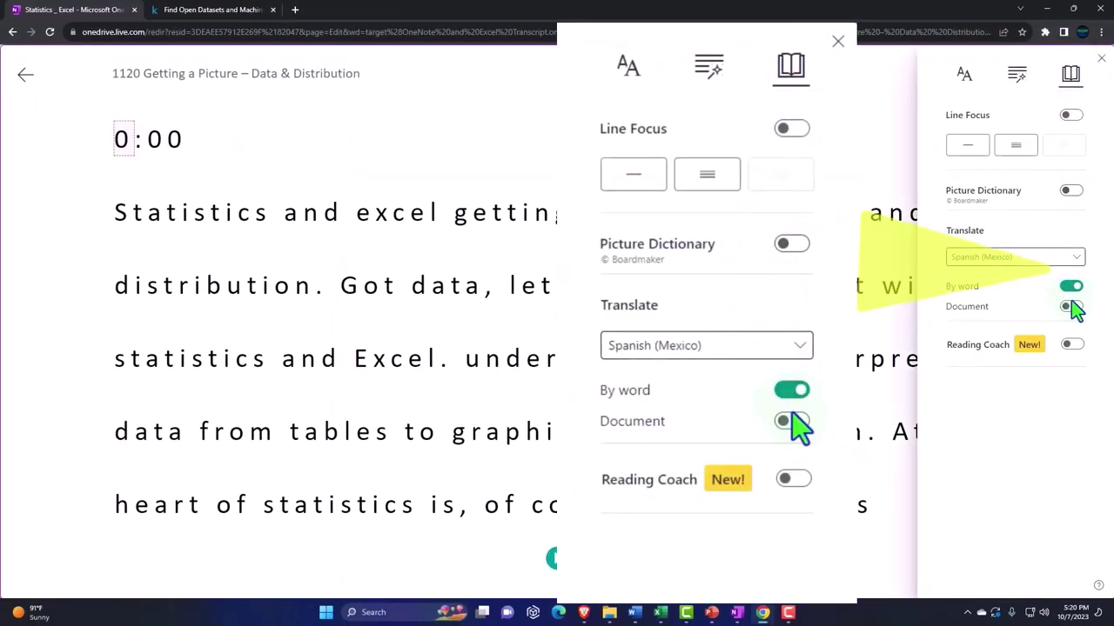
{"action": "left_click", "coordinate": [1070, 306]}
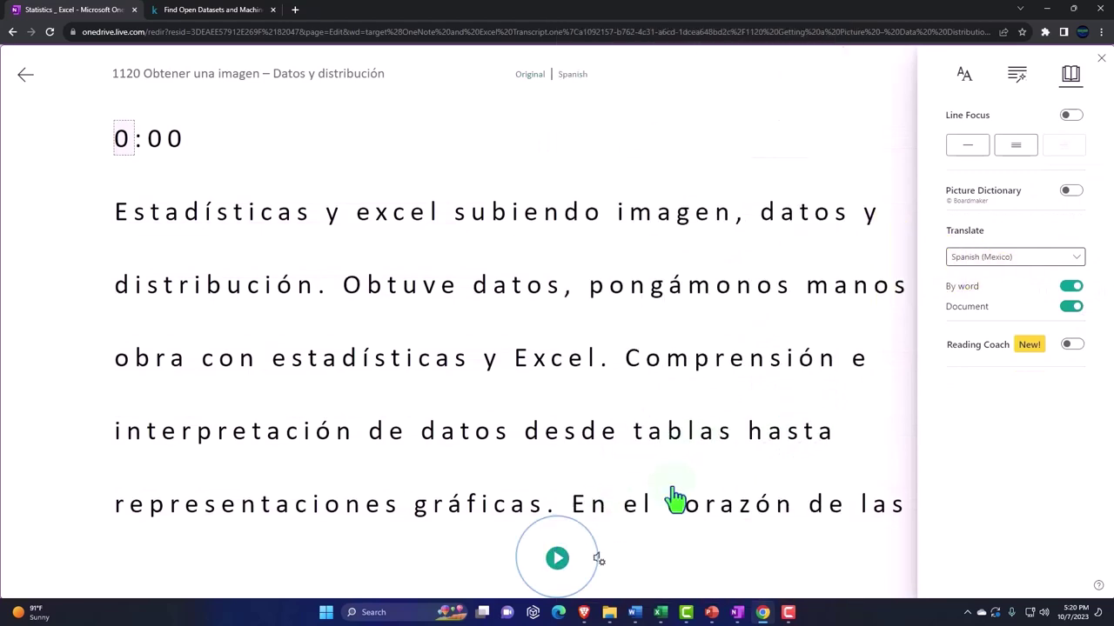
{"action": "scroll", "coordinate": [676, 500], "scroll_direction": "down", "scroll_amount": 5}
{"action": "scroll", "coordinate": [676, 501], "scroll_direction": "down", "scroll_amount": 3}
{"action": "scroll", "coordinate": [676, 500], "scroll_direction": "down", "scroll_amount": 2}
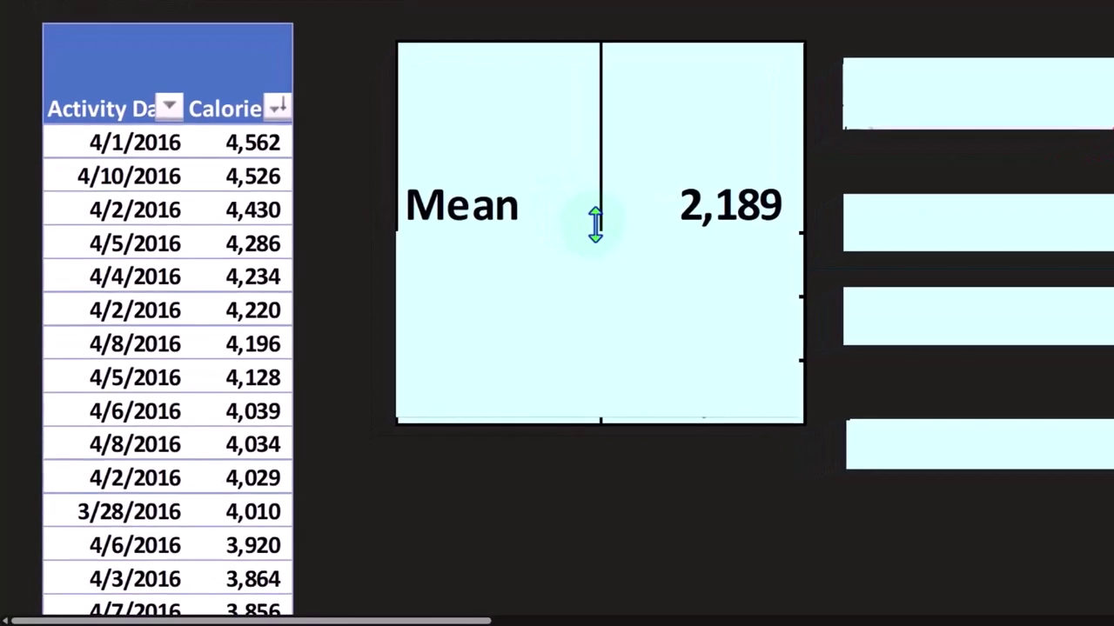
Select the covers and reveal the AVERAGE formula beside the Mean
{"action": "left_click", "coordinate": [579, 227]}
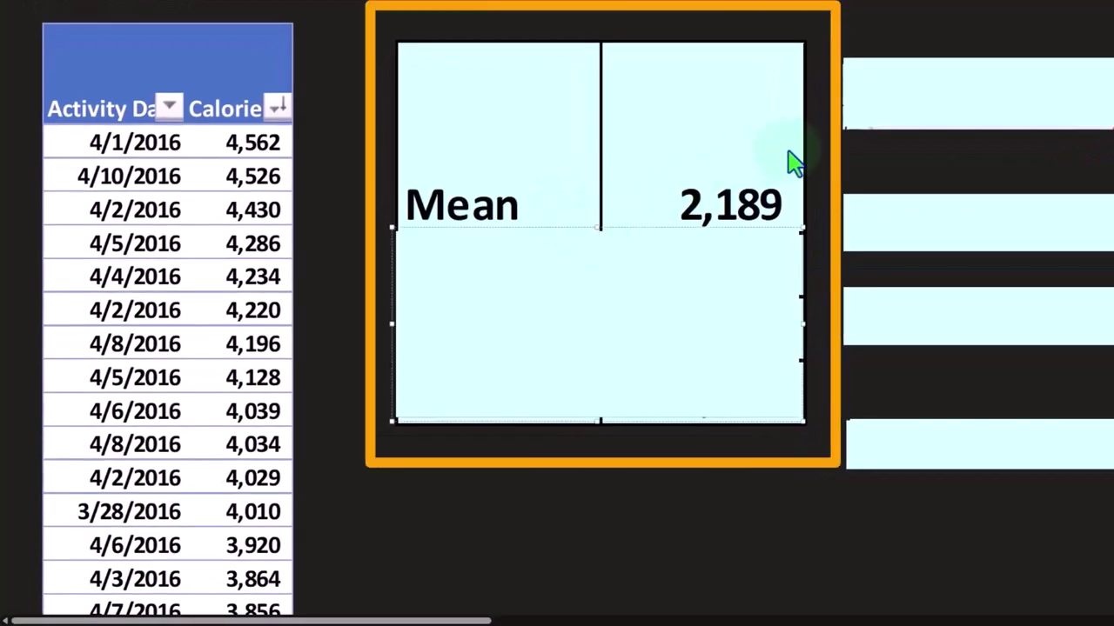
{"action": "left_click", "coordinate": [875, 122]}
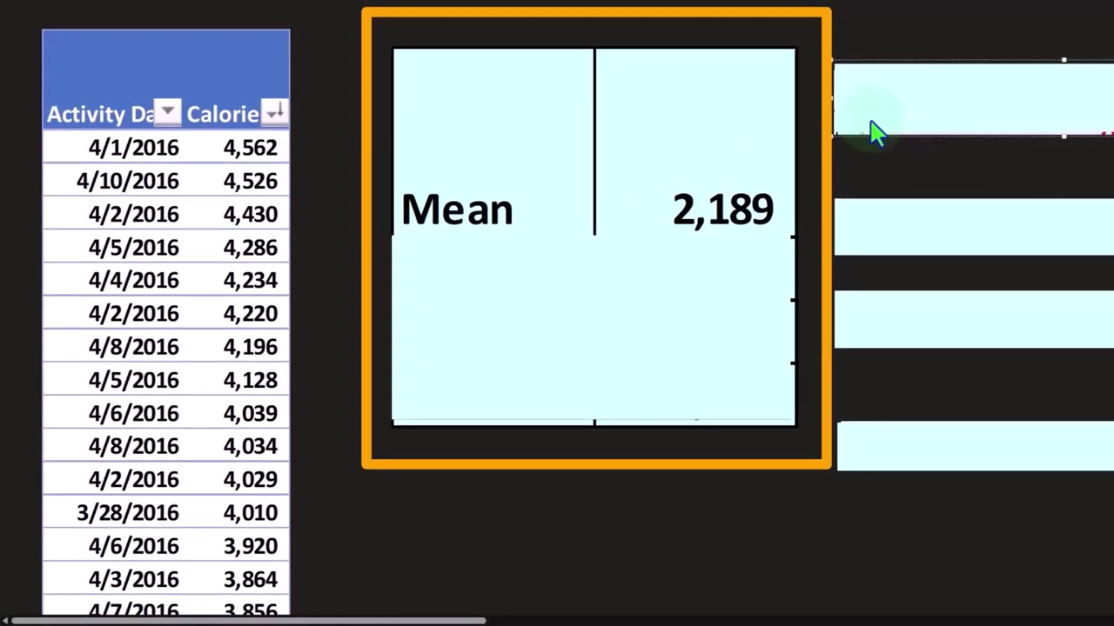
{"action": "double_click", "coordinate": [875, 132]}
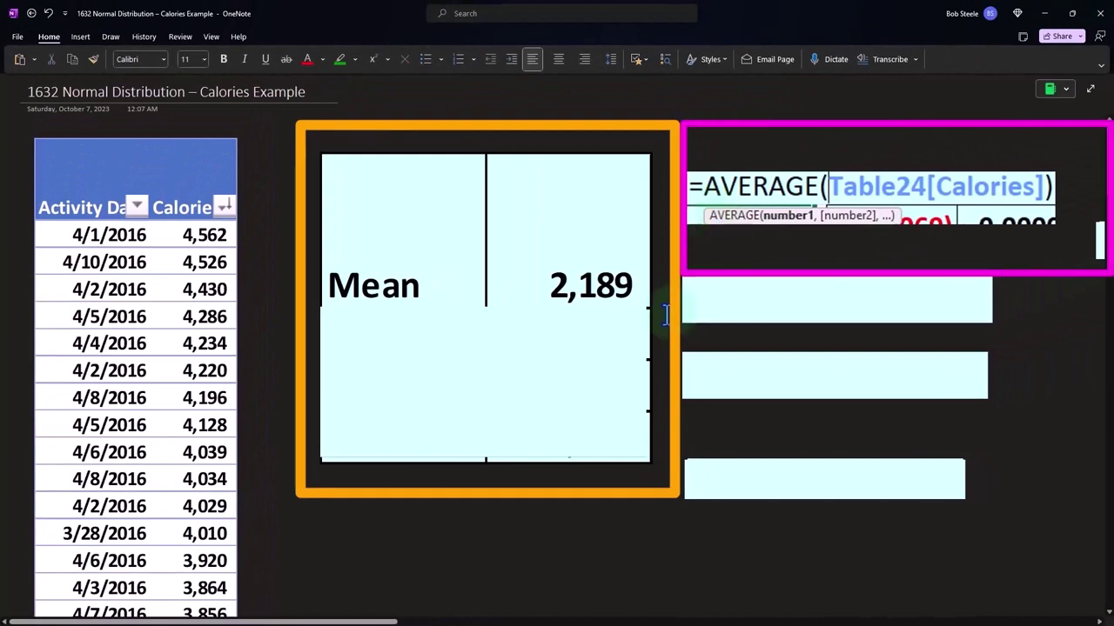
Shrink the lower cover to show the SD 815 row and delete the cover over STDEV.P
{"action": "left_click", "coordinate": [600, 348]}
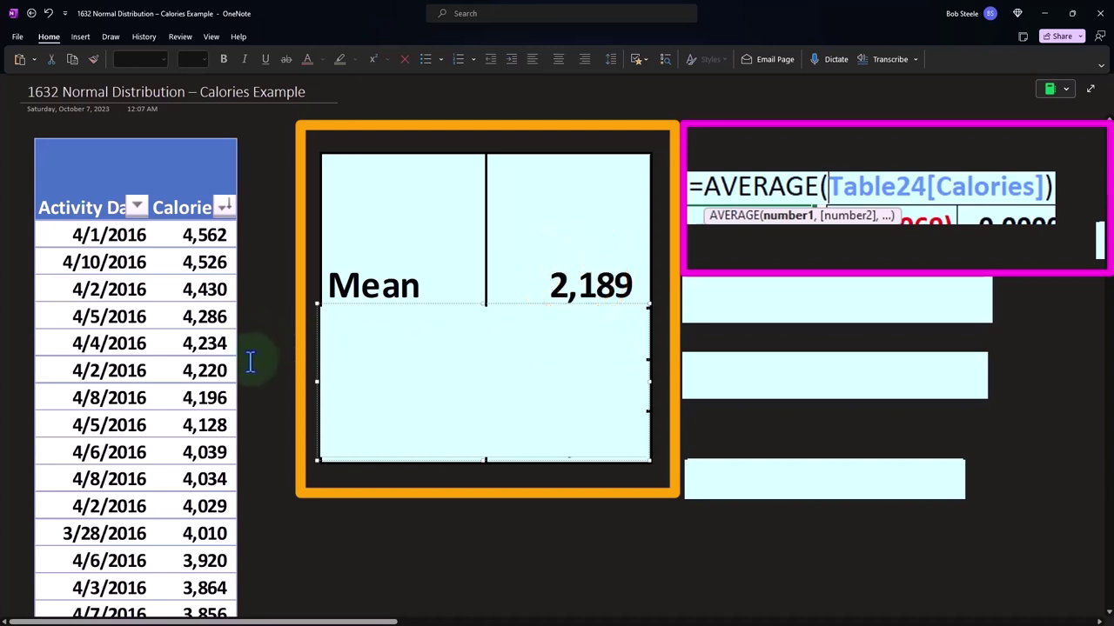
{"action": "left_click", "coordinate": [473, 306]}
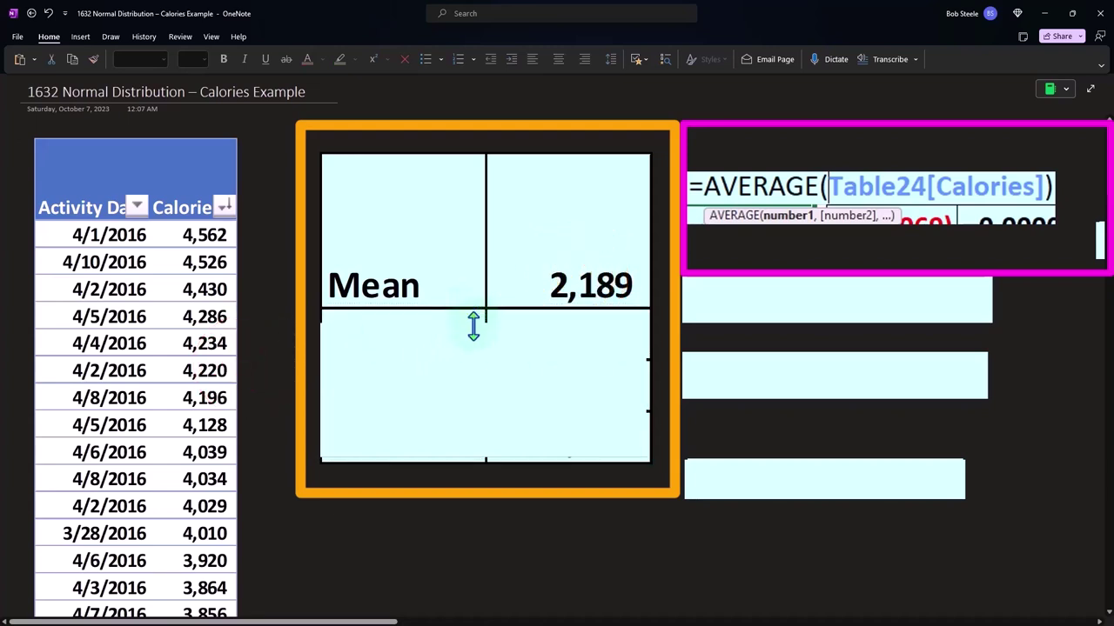
{"action": "left_click_drag", "start_coordinate": [473, 327], "coordinate": [467, 352]}
{"action": "left_click", "coordinate": [747, 285]}
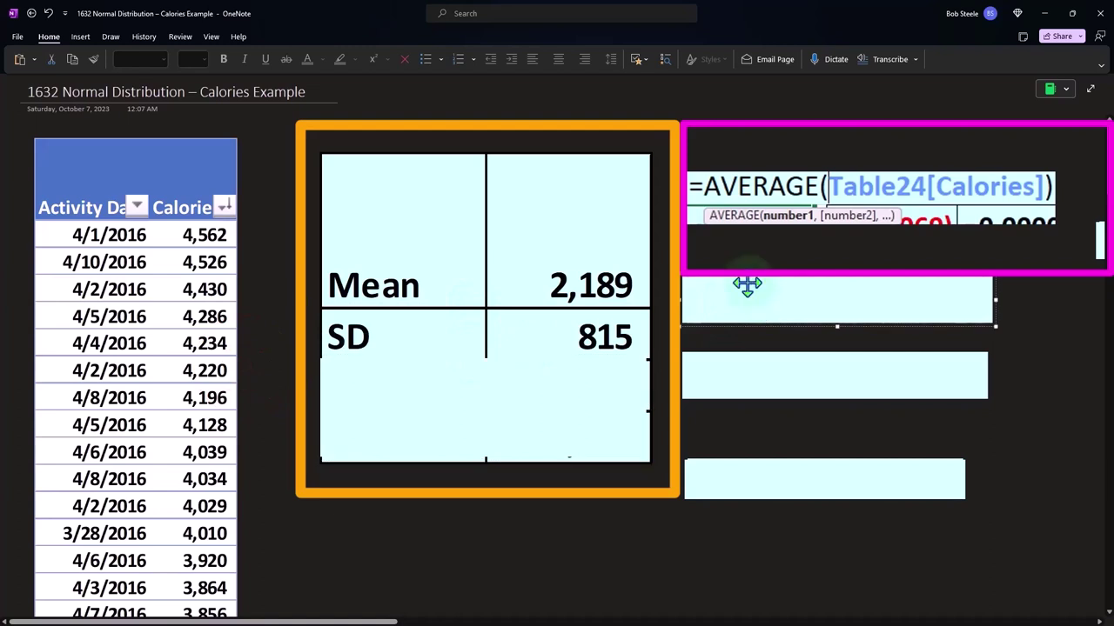
{"action": "key", "text": "Delete"}
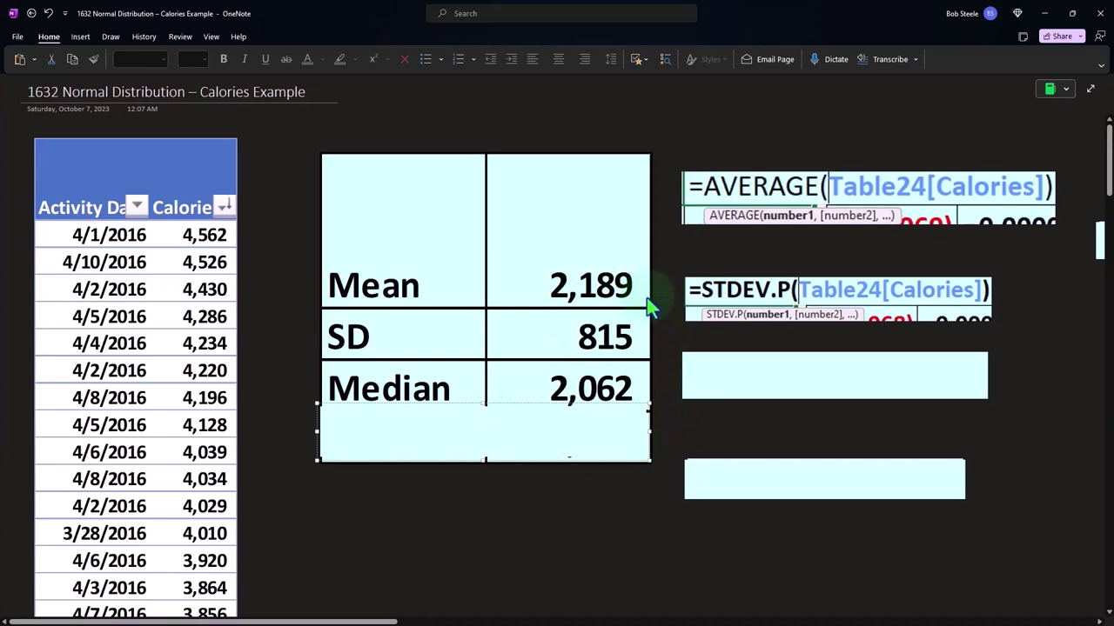
Delete the covers to reveal the MEDIAN formula, the Mode 1,776 row and the MODE.SNGL formula
{"action": "left_click", "coordinate": [725, 366]}
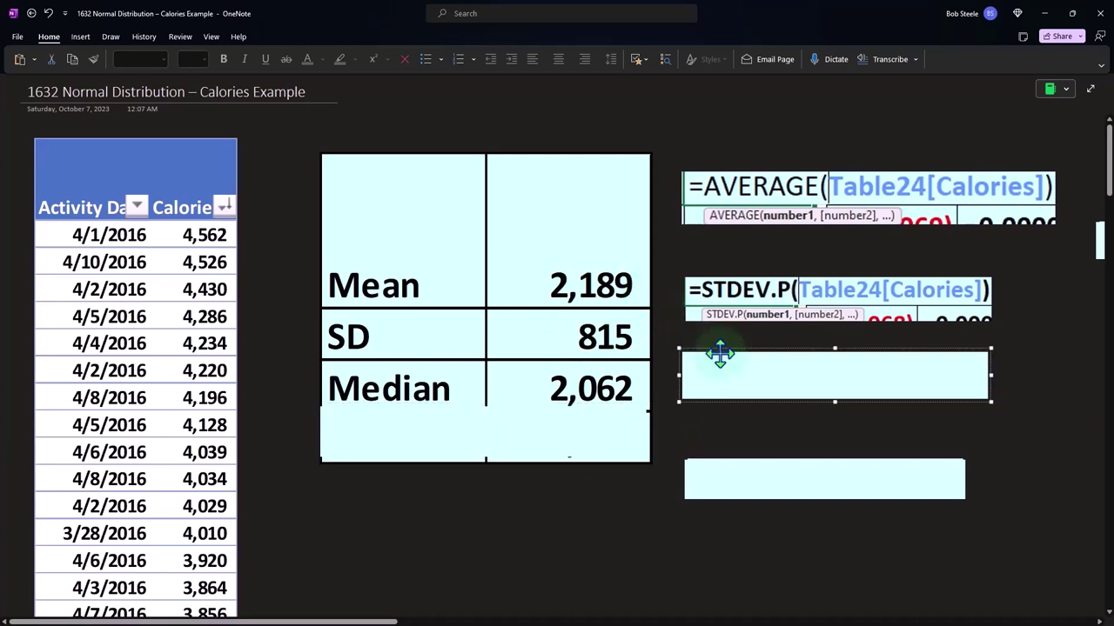
{"action": "key", "text": "Delete"}
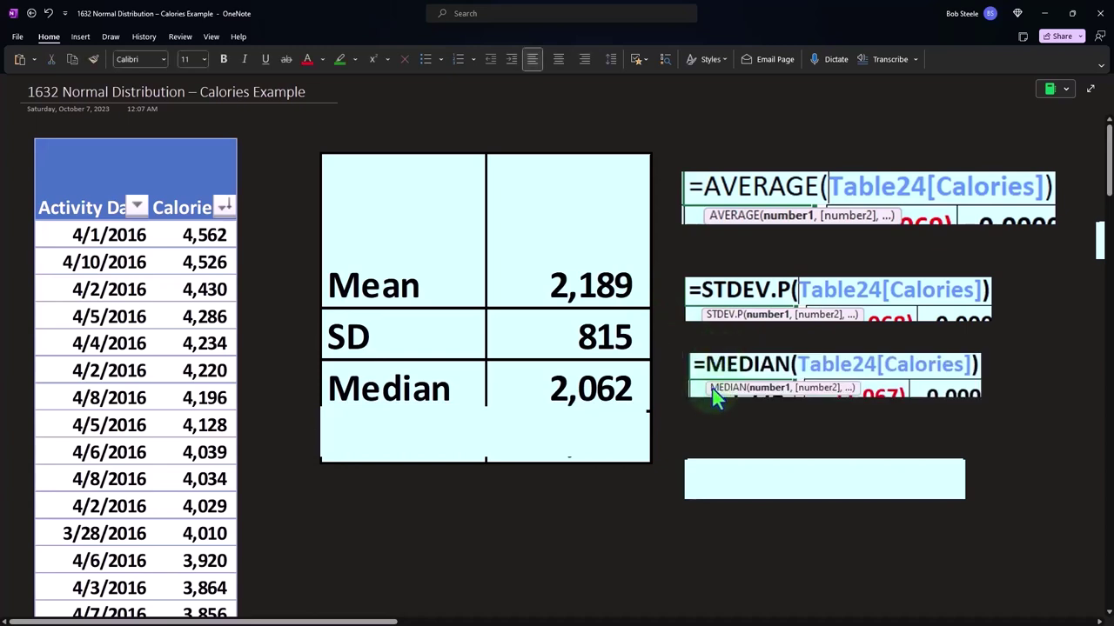
{"action": "left_click", "coordinate": [583, 453]}
{"action": "key", "text": "Delete"}
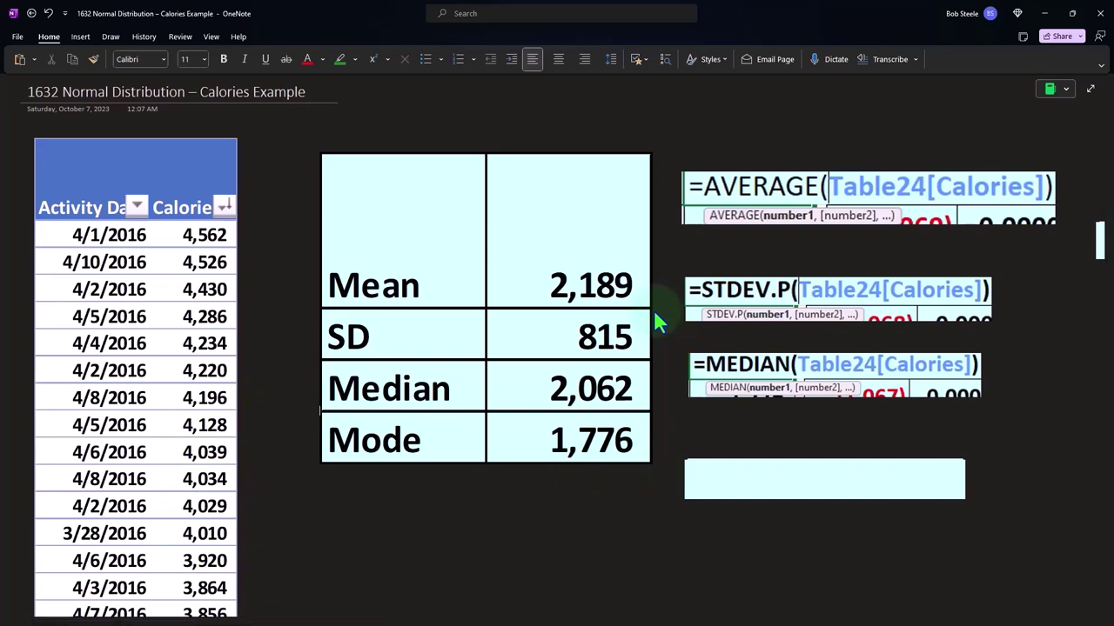
{"action": "left_click", "coordinate": [719, 480]}
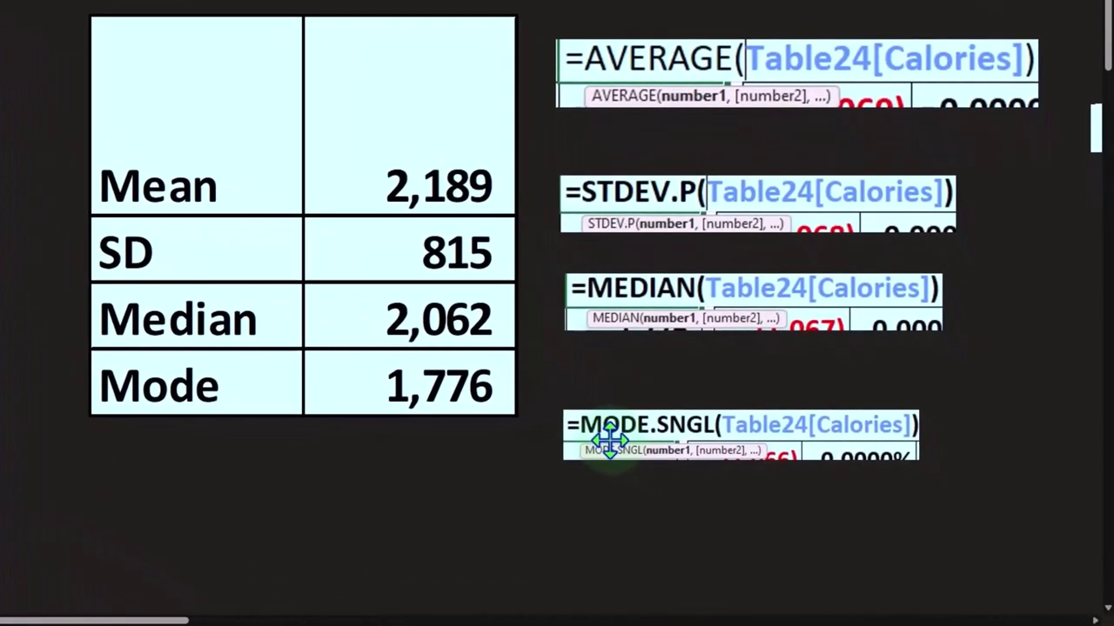
{"action": "left_click", "coordinate": [601, 431]}
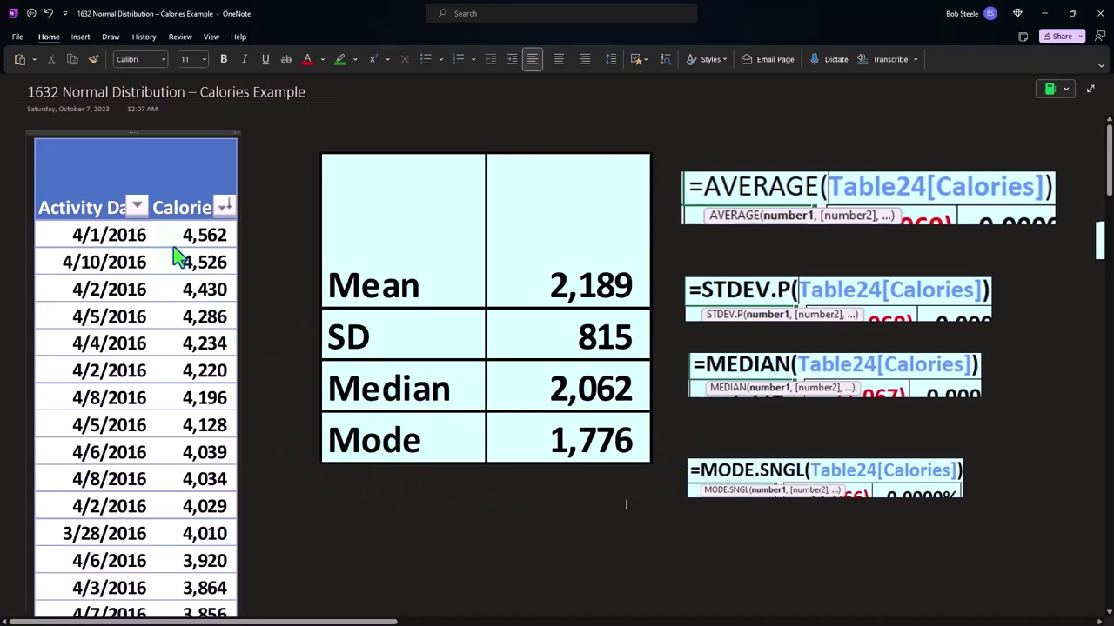
{"action": "scroll", "coordinate": [173, 246], "scroll_direction": "down", "scroll_amount": 3}
{"action": "scroll", "coordinate": [173, 246], "scroll_direction": "down", "scroll_amount": 1}
{"action": "scroll", "coordinate": [173, 246], "scroll_direction": "down", "scroll_amount": 3}
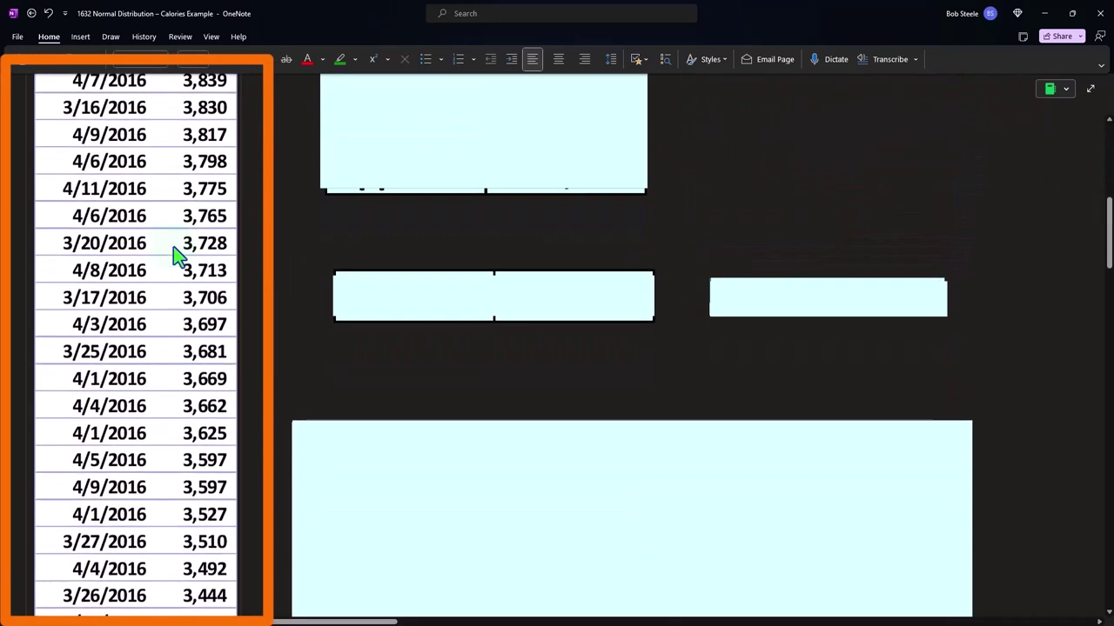
{"action": "scroll", "coordinate": [173, 246], "scroll_direction": "down", "scroll_amount": 2}
{"action": "left_click", "coordinate": [419, 347]}
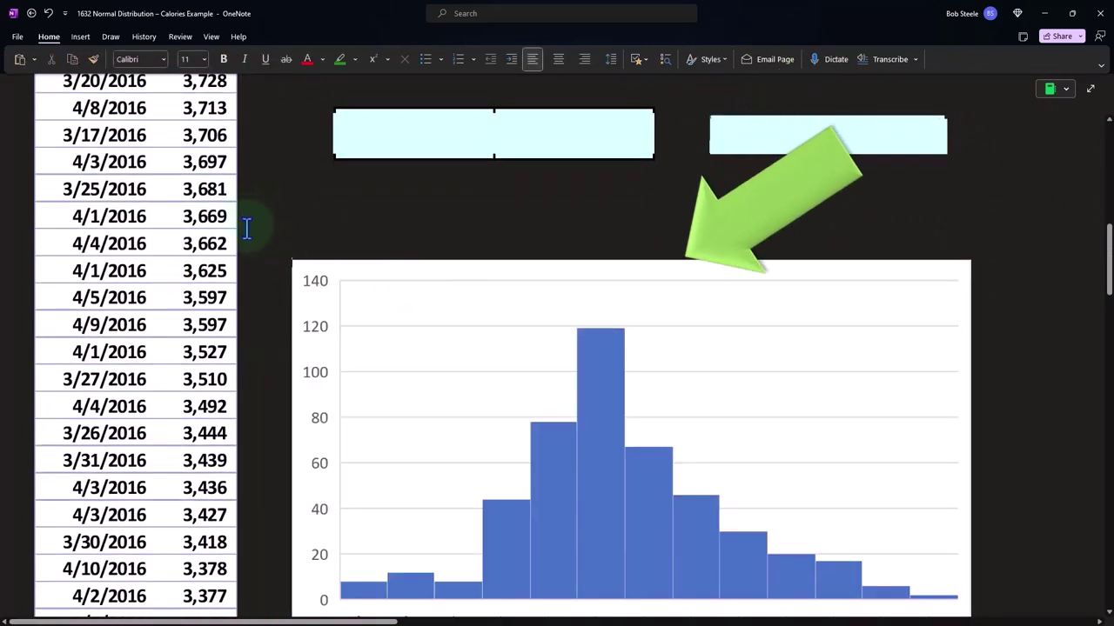
{"action": "scroll", "coordinate": [246, 226], "scroll_direction": "down", "scroll_amount": 1}
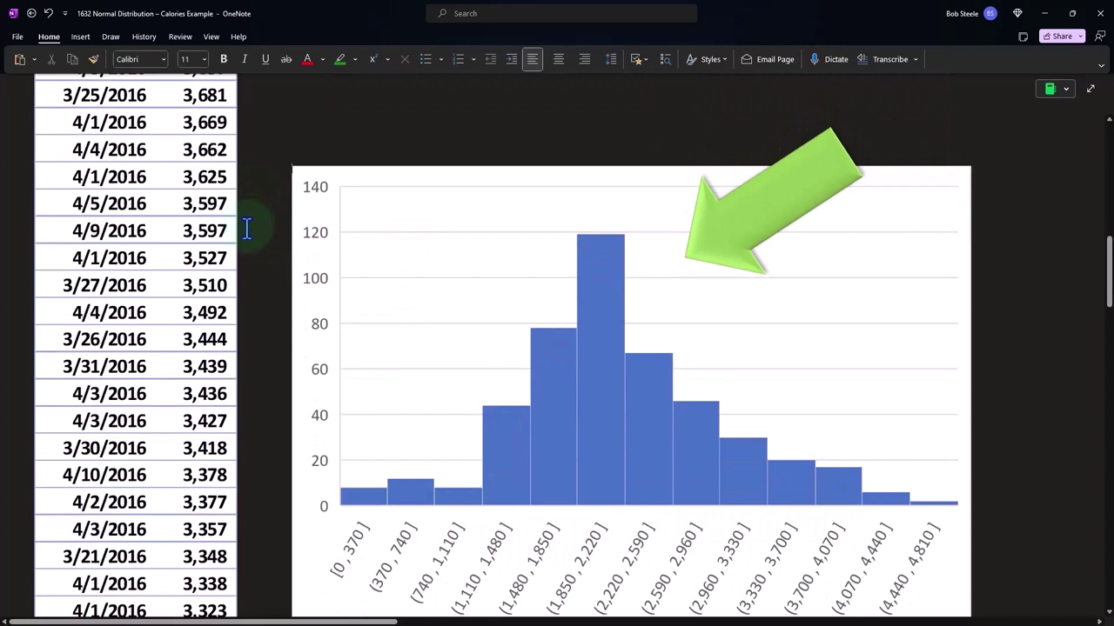
{"action": "scroll", "coordinate": [248, 231], "scroll_direction": "down", "scroll_amount": 1}
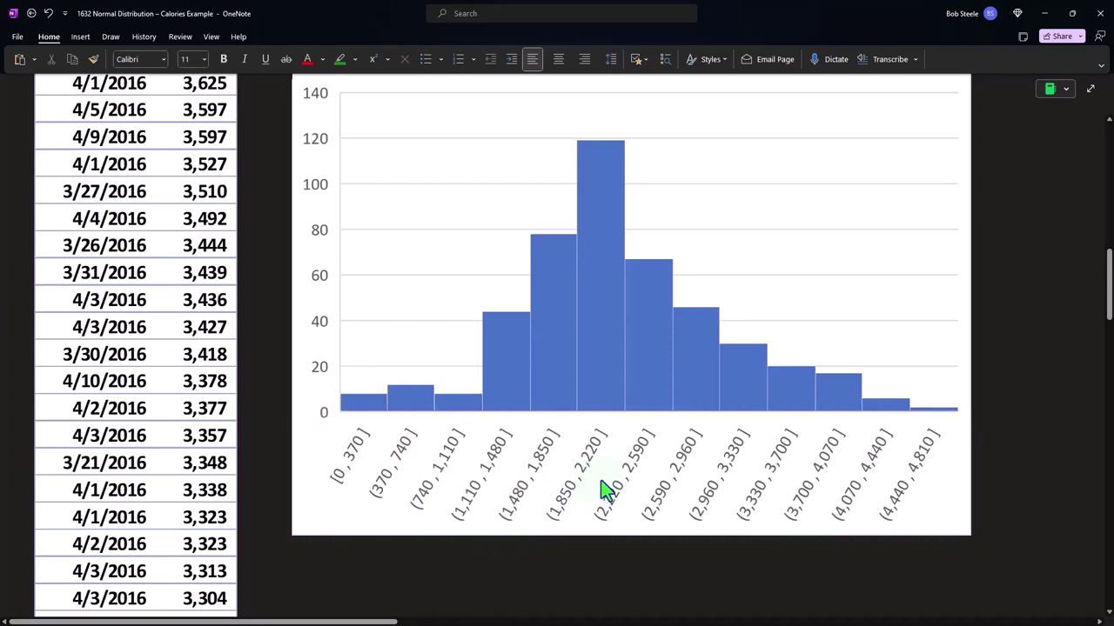
{"action": "scroll", "coordinate": [600, 478], "scroll_direction": "up", "scroll_amount": 5}
{"action": "scroll", "coordinate": [600, 477], "scroll_direction": "up", "scroll_amount": 5}
{"action": "scroll", "coordinate": [601, 478], "scroll_direction": "up", "scroll_amount": 3}
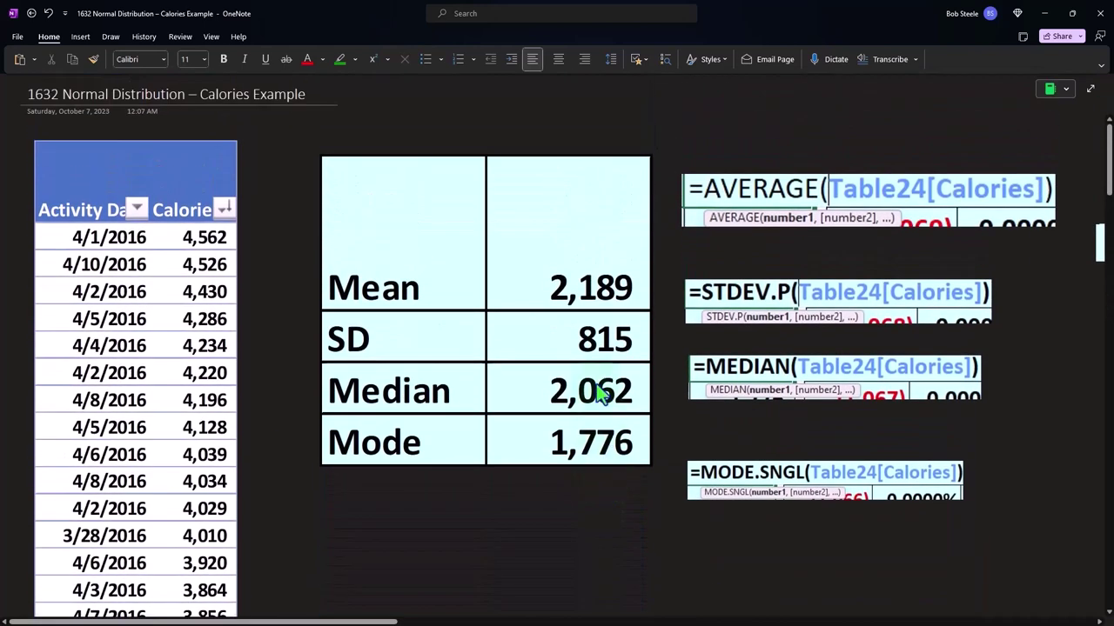
{"action": "scroll", "coordinate": [589, 346], "scroll_direction": "down", "scroll_amount": 15}
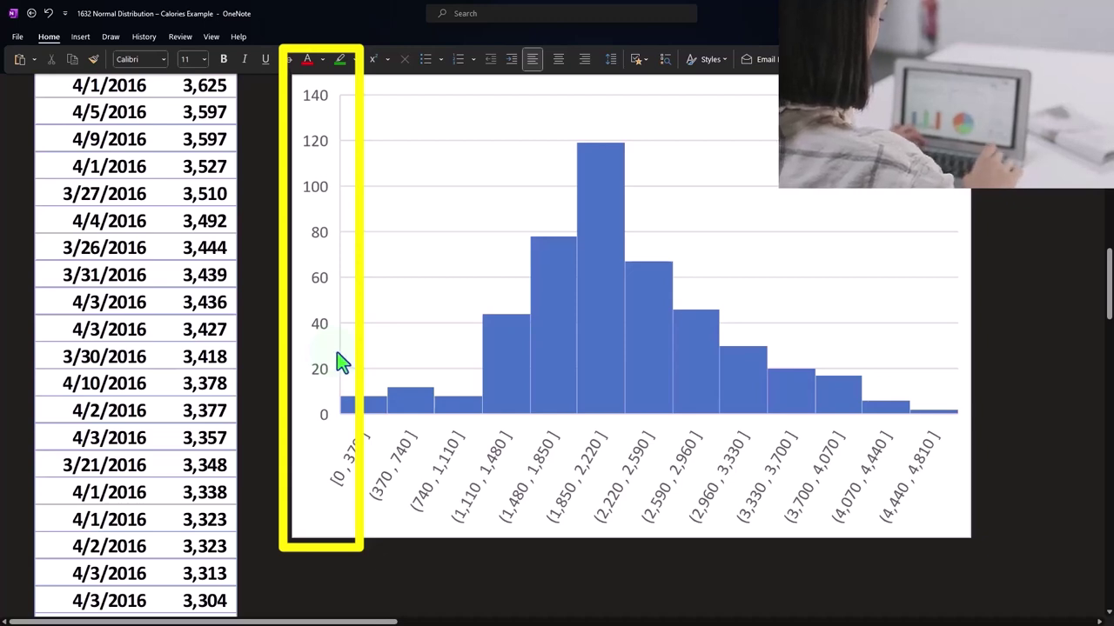
Shorten the blank columned table image and scroll back to the Mean, SD, Median, Mode summary
{"action": "scroll", "coordinate": [342, 363], "scroll_direction": "up", "scroll_amount": 2}
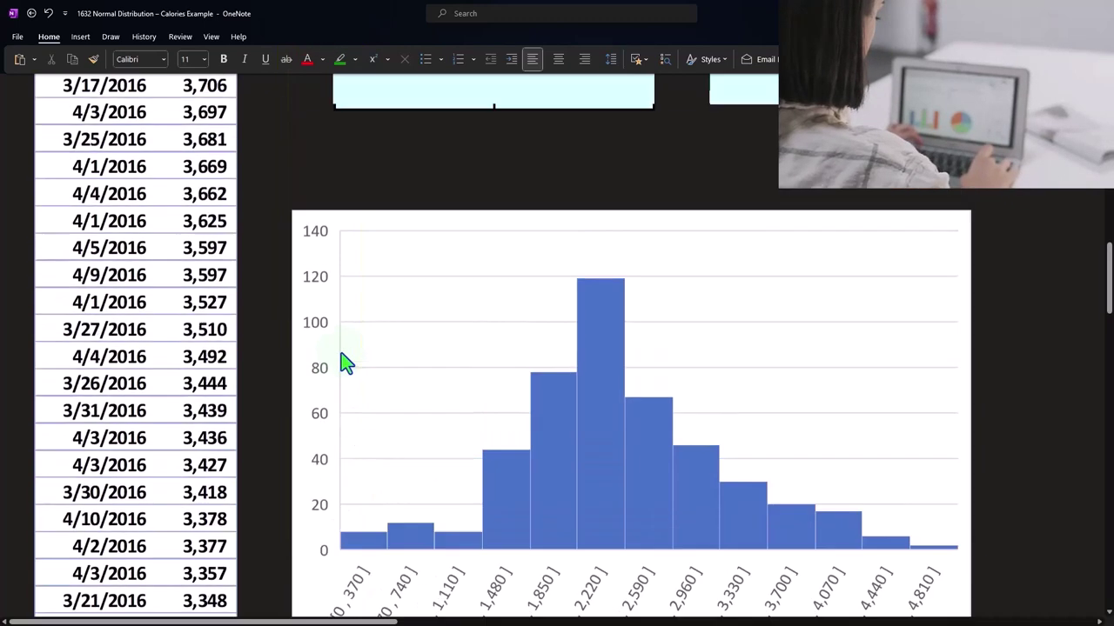
{"action": "scroll", "coordinate": [343, 361], "scroll_direction": "up", "scroll_amount": 5}
{"action": "scroll", "coordinate": [340, 356], "scroll_direction": "up", "scroll_amount": 3}
{"action": "left_click", "coordinate": [491, 503]}
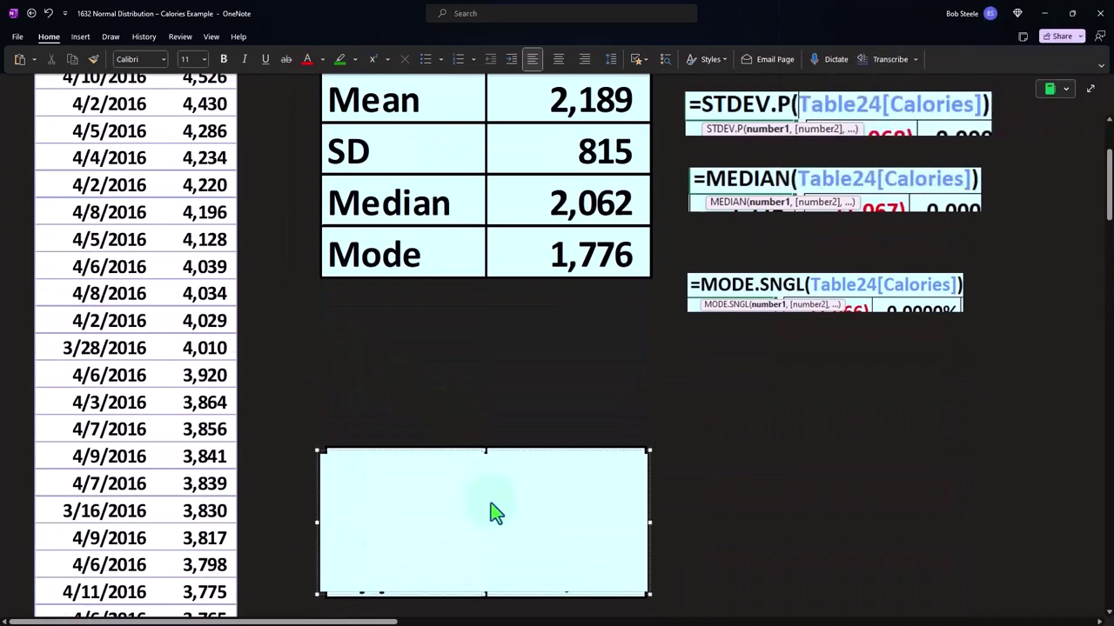
{"action": "scroll", "coordinate": [500, 261], "scroll_direction": "right", "scroll_amount": 2}
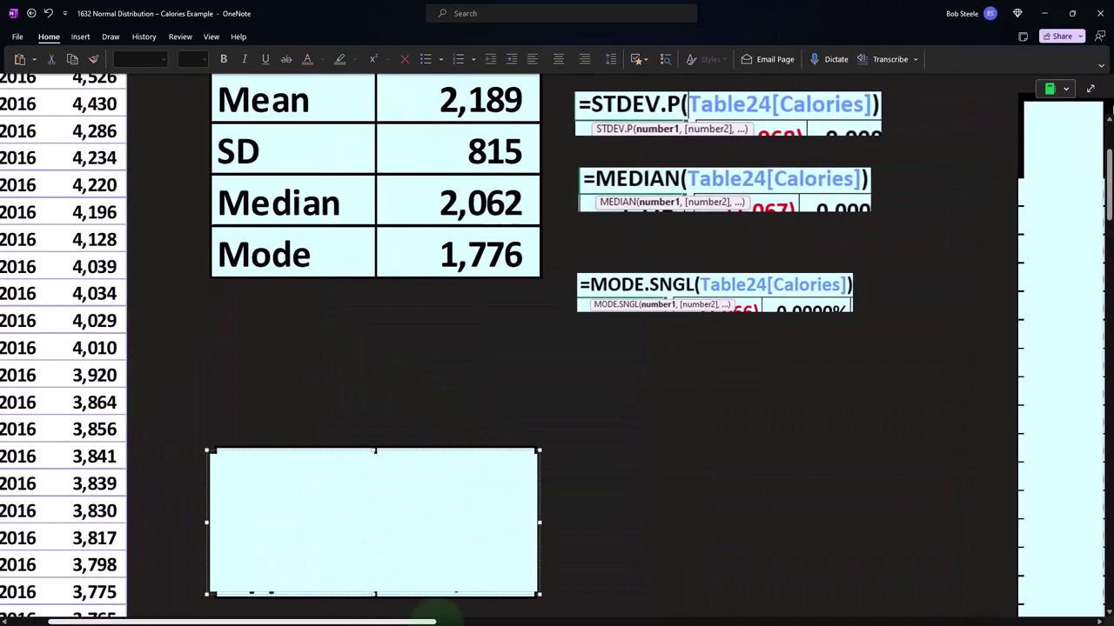
{"action": "scroll", "coordinate": [501, 261], "scroll_direction": "right", "scroll_amount": 8}
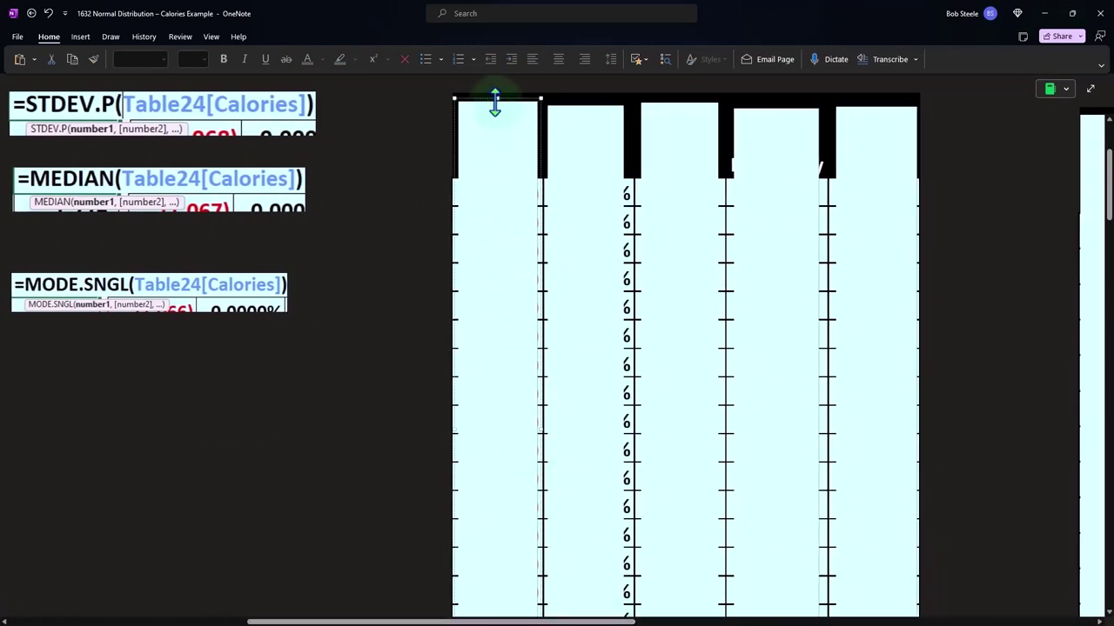
{"action": "left_click_drag", "start_coordinate": [495, 103], "coordinate": [497, 178]}
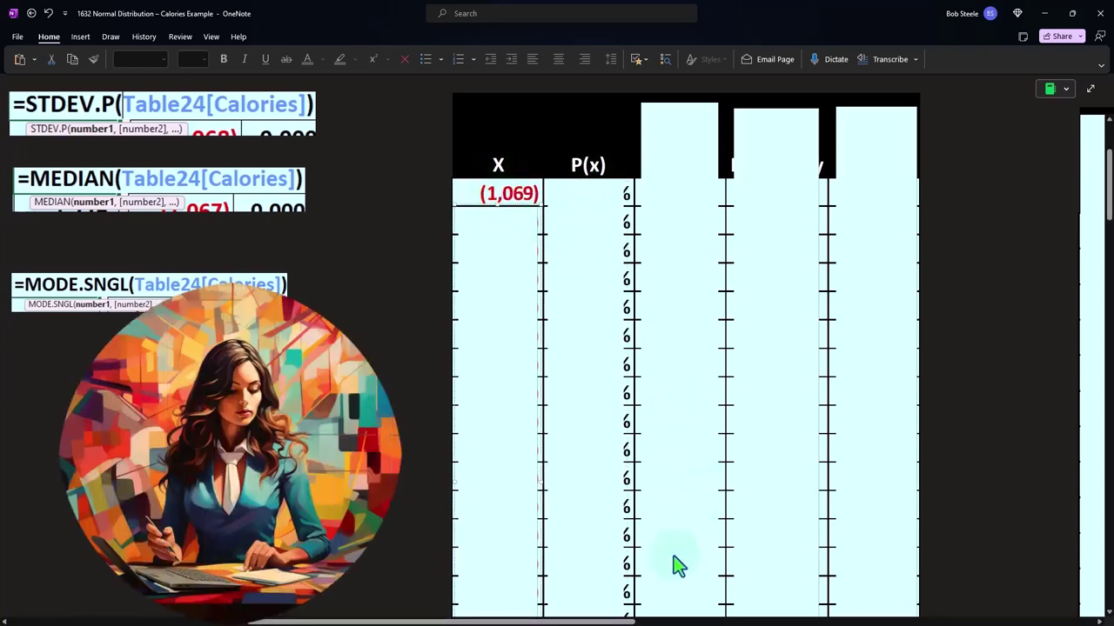
{"action": "left_click_drag", "start_coordinate": [634, 620], "coordinate": [412, 621]}
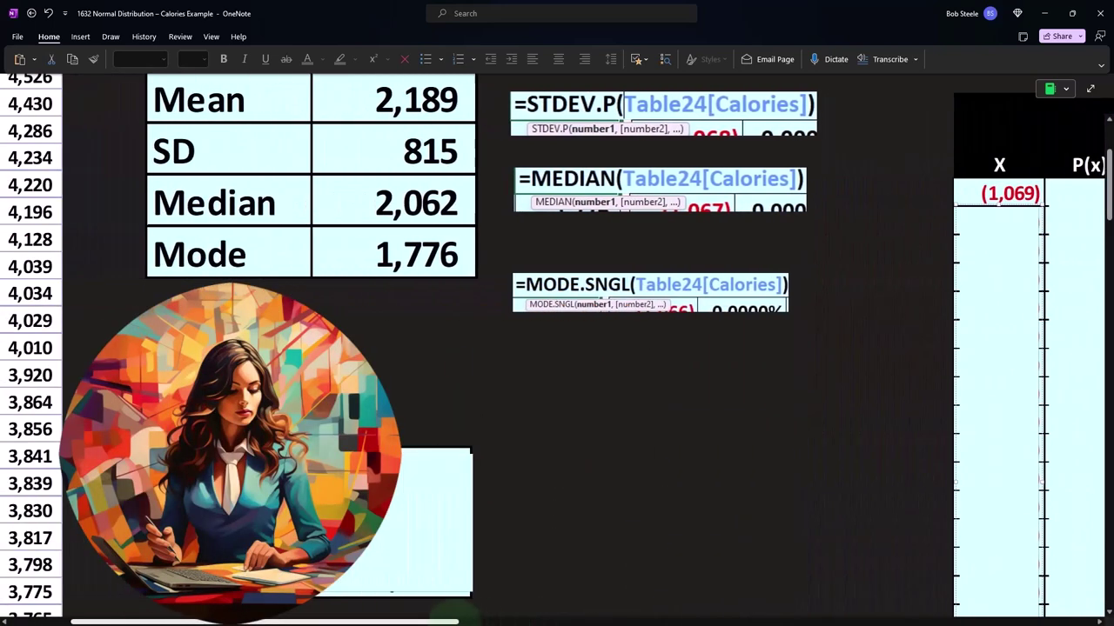
{"action": "scroll", "coordinate": [348, 514], "scroll_direction": "up", "scroll_amount": 2}
{"action": "scroll", "coordinate": [348, 514], "scroll_direction": "up", "scroll_amount": 3}
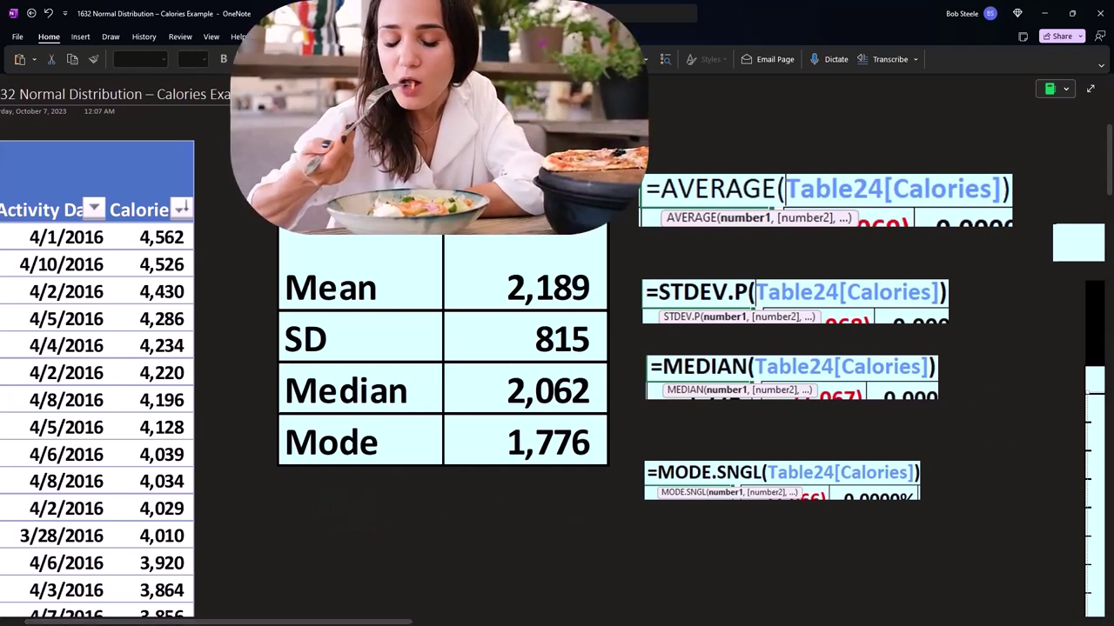
Launch Calculator beside the page and pull the cover down to show # of SD 4 and Lower X (1,069)
{"action": "key", "text": "XF86Calculator"}
{"action": "left_click_drag", "start_coordinate": [912, 258], "coordinate": [886, 247]}
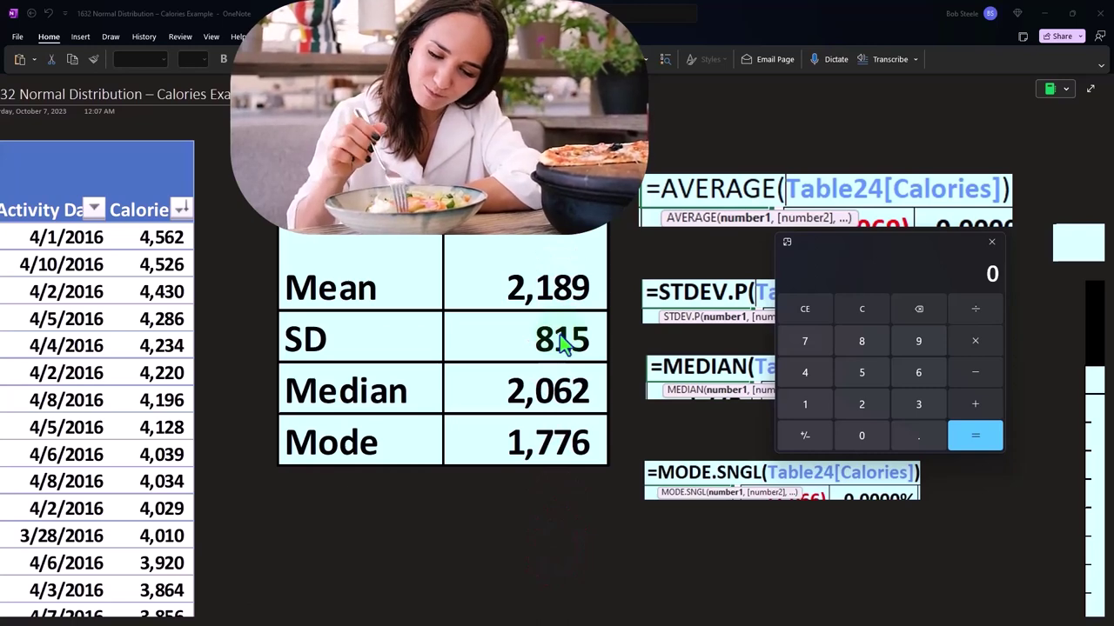
{"action": "scroll", "coordinate": [561, 342], "scroll_direction": "down", "scroll_amount": 3}
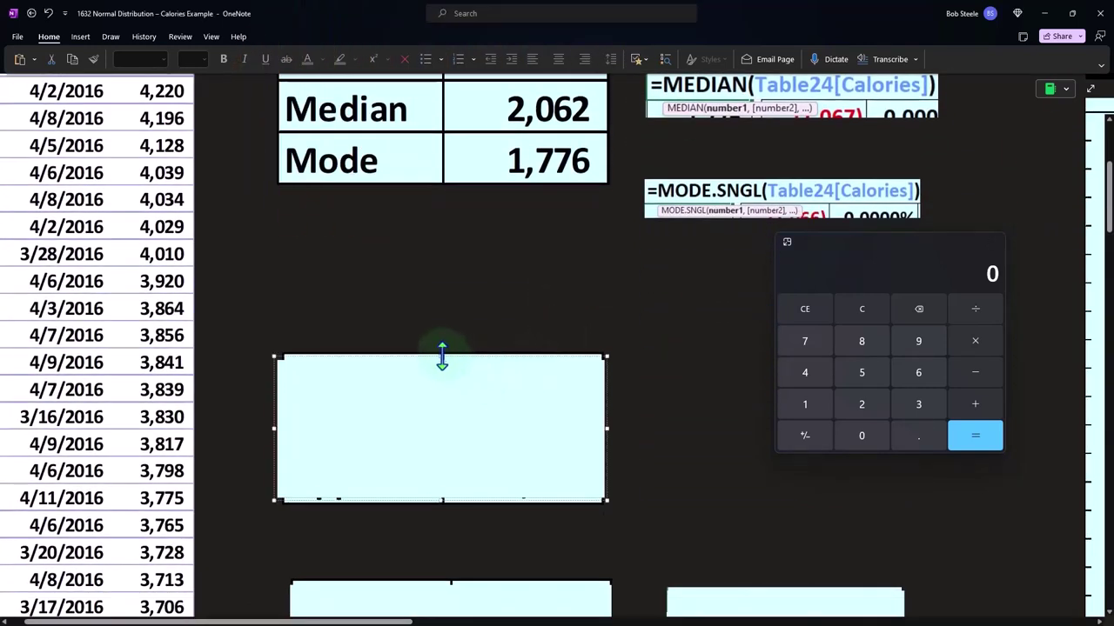
{"action": "left_click_drag", "start_coordinate": [443, 357], "coordinate": [446, 438]}
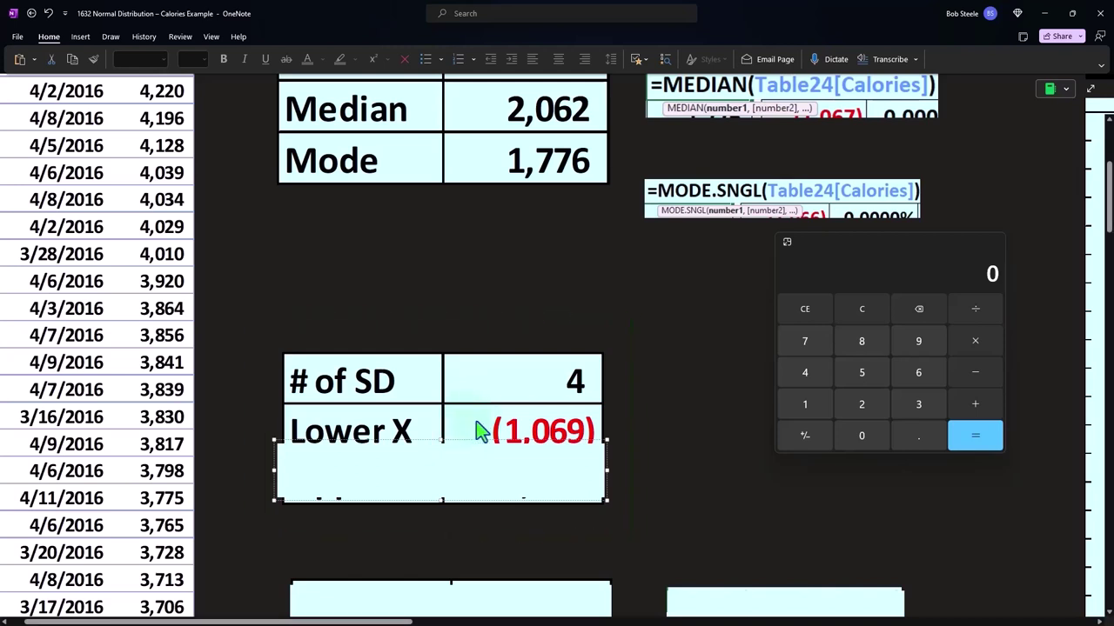
{"action": "scroll", "coordinate": [564, 405], "scroll_direction": "up", "scroll_amount": 3}
{"action": "scroll", "coordinate": [565, 409], "scroll_direction": "up", "scroll_amount": 5}
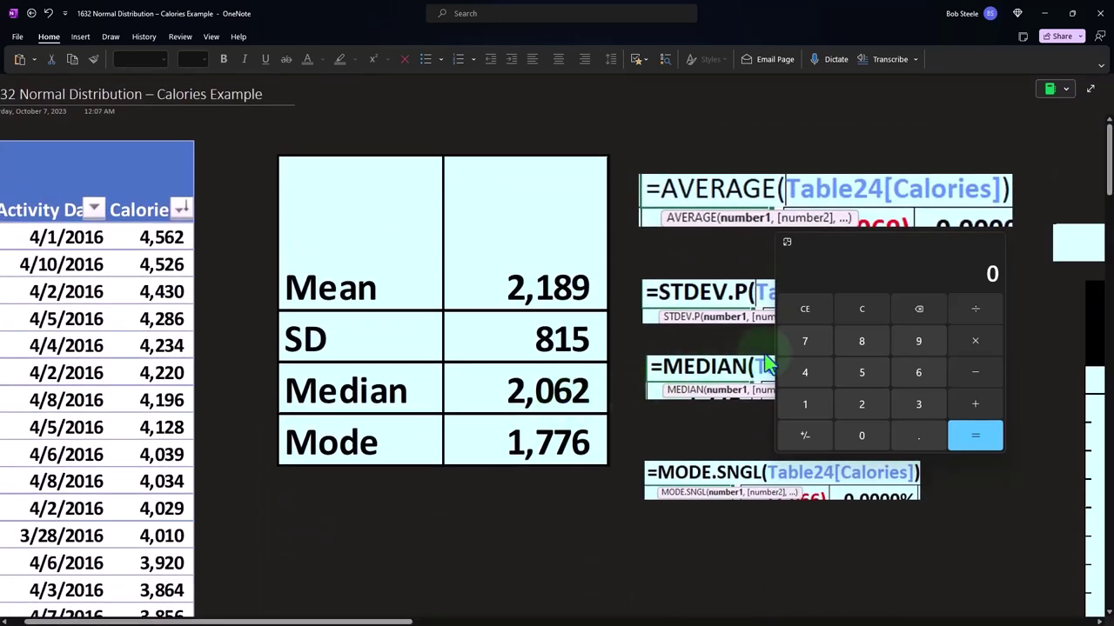
Compute 815 × 4 − 2,189 in Calculator, getting 1,071
{"action": "left_click", "coordinate": [856, 319]}
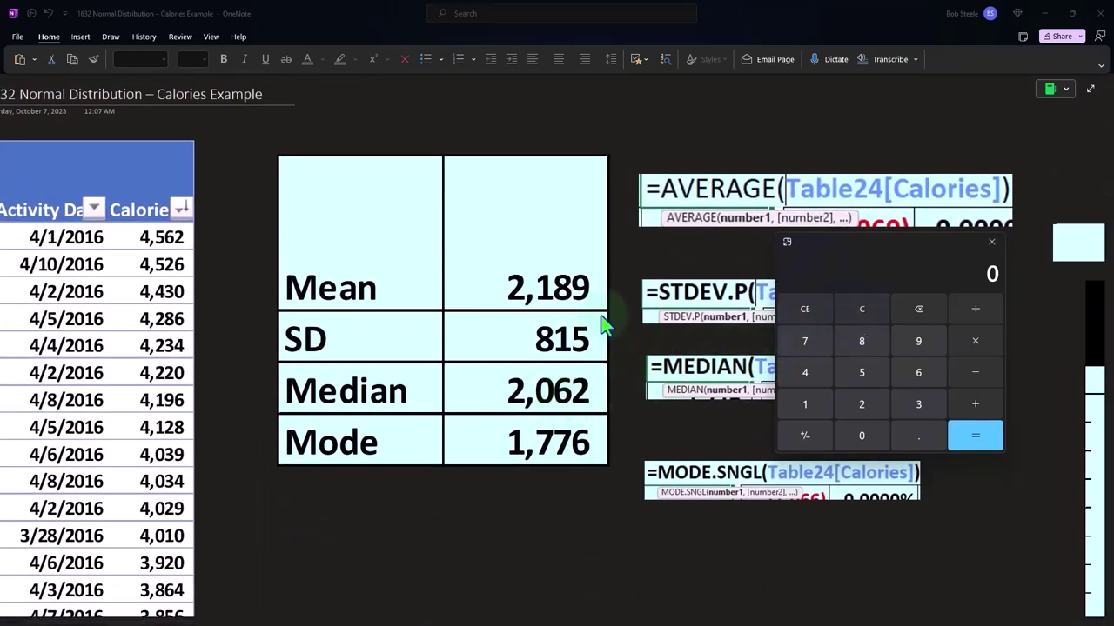
{"action": "type", "text": "815"}
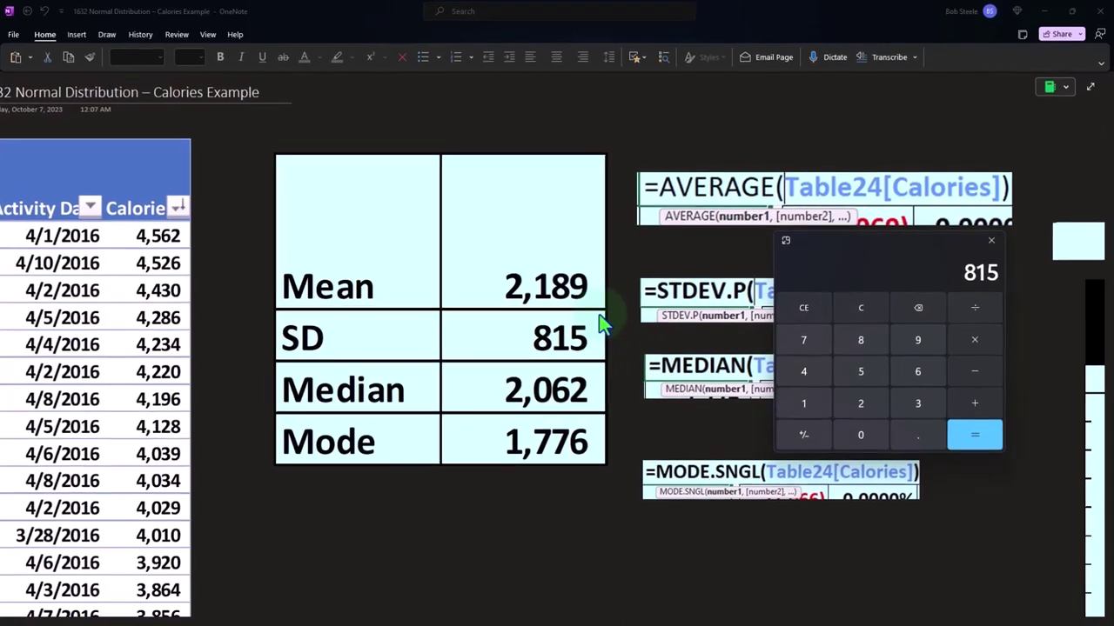
{"action": "type", "text": "*4"}
{"action": "key", "text": "Return"}
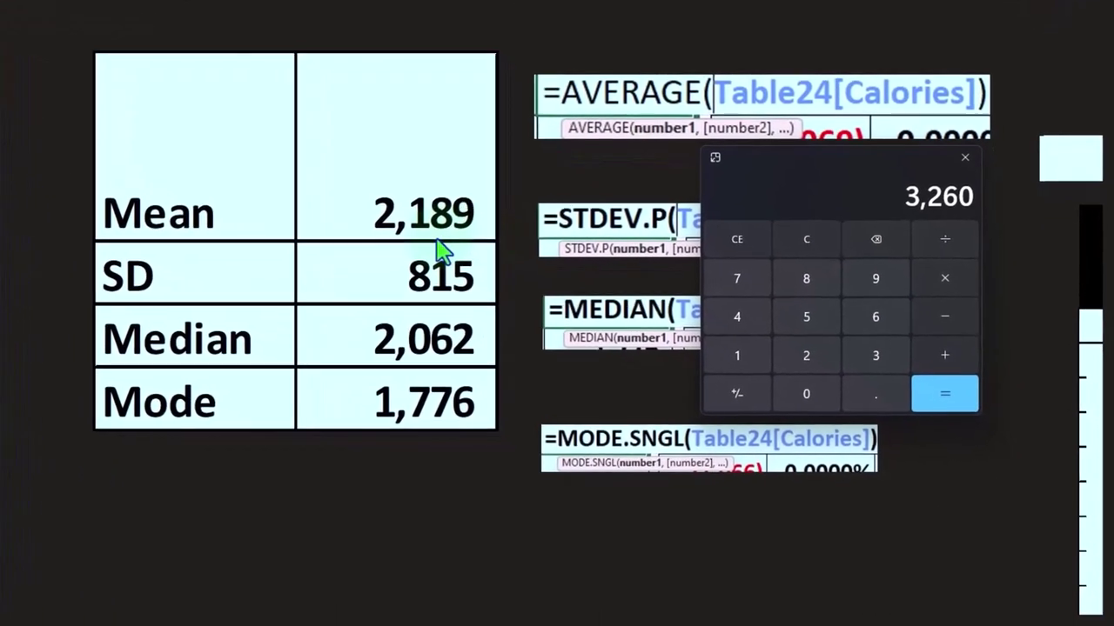
{"action": "left_click", "coordinate": [818, 244]}
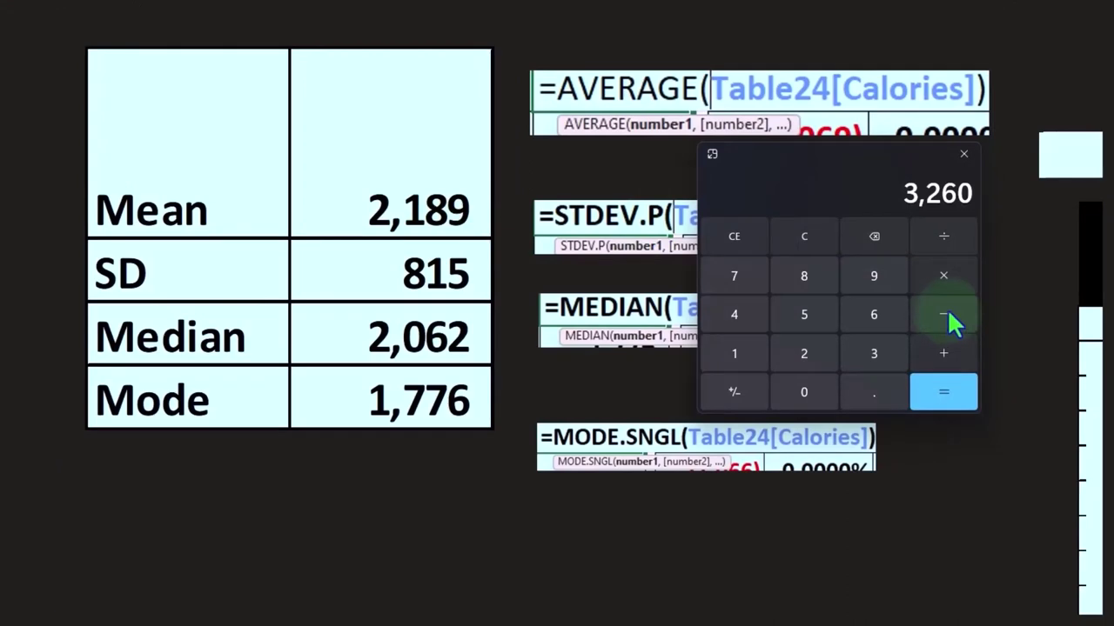
{"action": "type", "text": "-2189"}
{"action": "key", "text": "Return"}
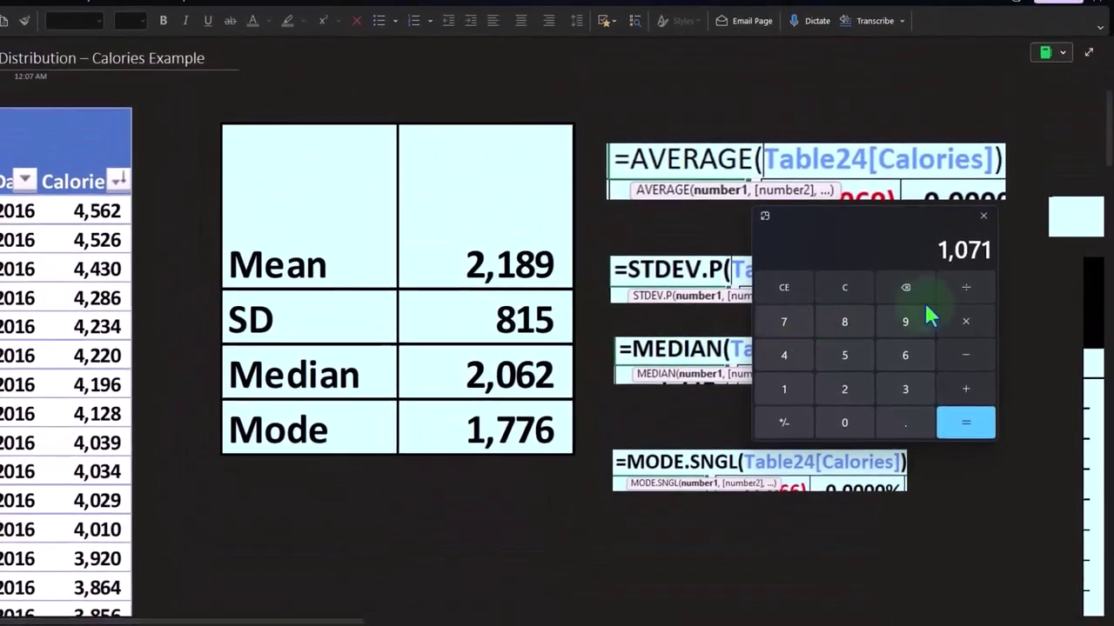
Clear Calculator and redo 815 × 4 − 2,189 to confirm 1,071
{"action": "left_click", "coordinate": [854, 287]}
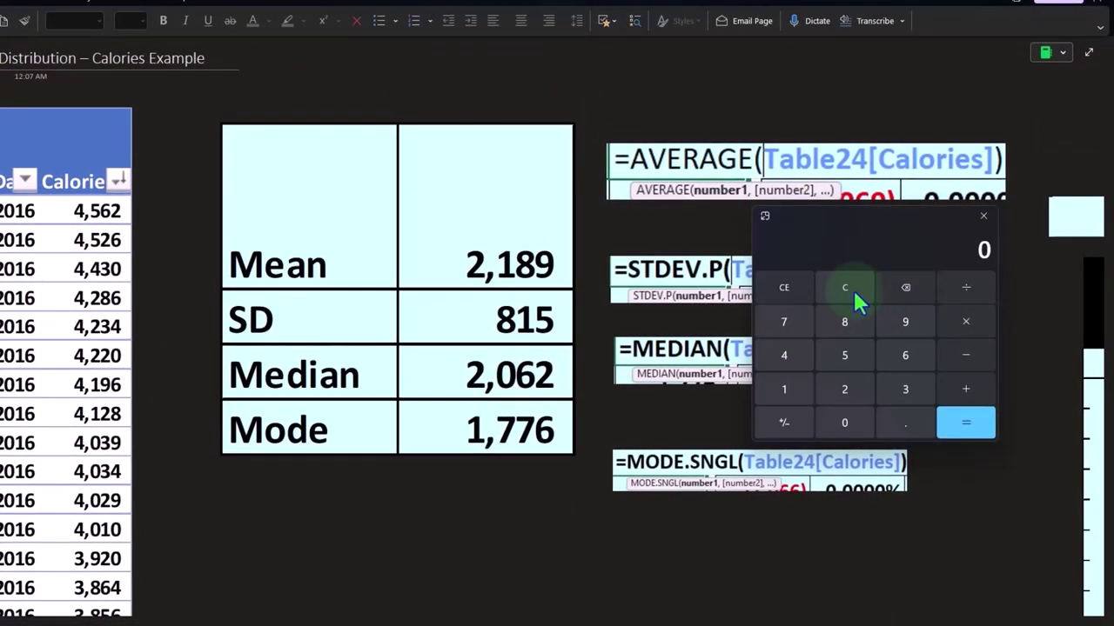
{"action": "type", "text": "815"}
{"action": "type", "text": "*4"}
{"action": "key", "text": "Return"}
{"action": "type", "text": "-218"}
{"action": "type", "text": "9"}
{"action": "key", "text": "Return"}
{"action": "scroll", "coordinate": [527, 423], "scroll_direction": "down", "scroll_amount": 5}
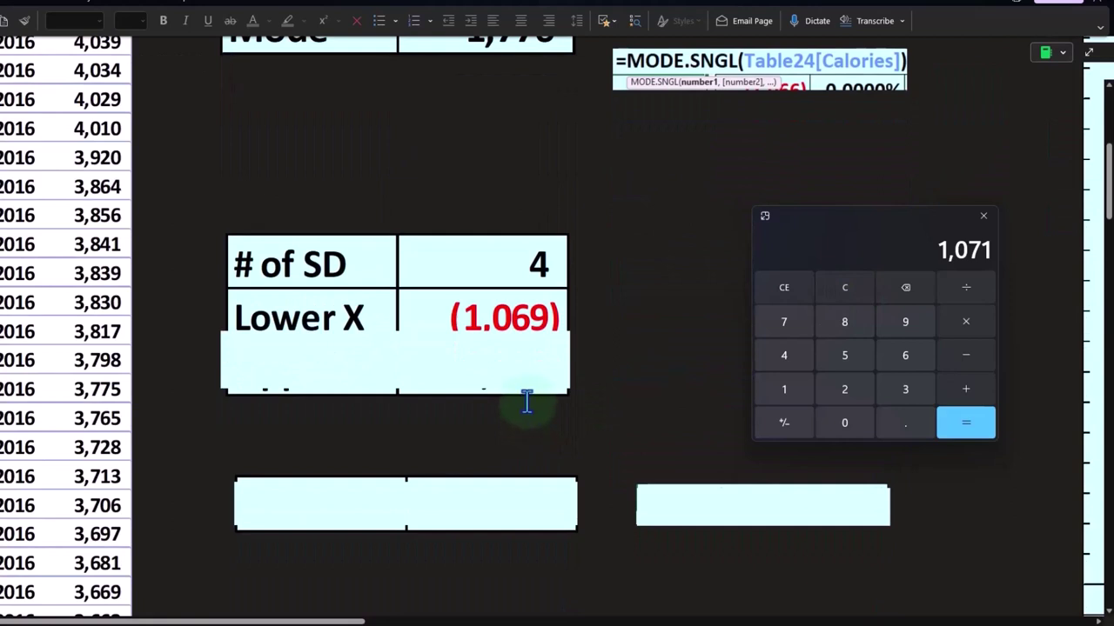
{"action": "left_click", "coordinate": [533, 343]}
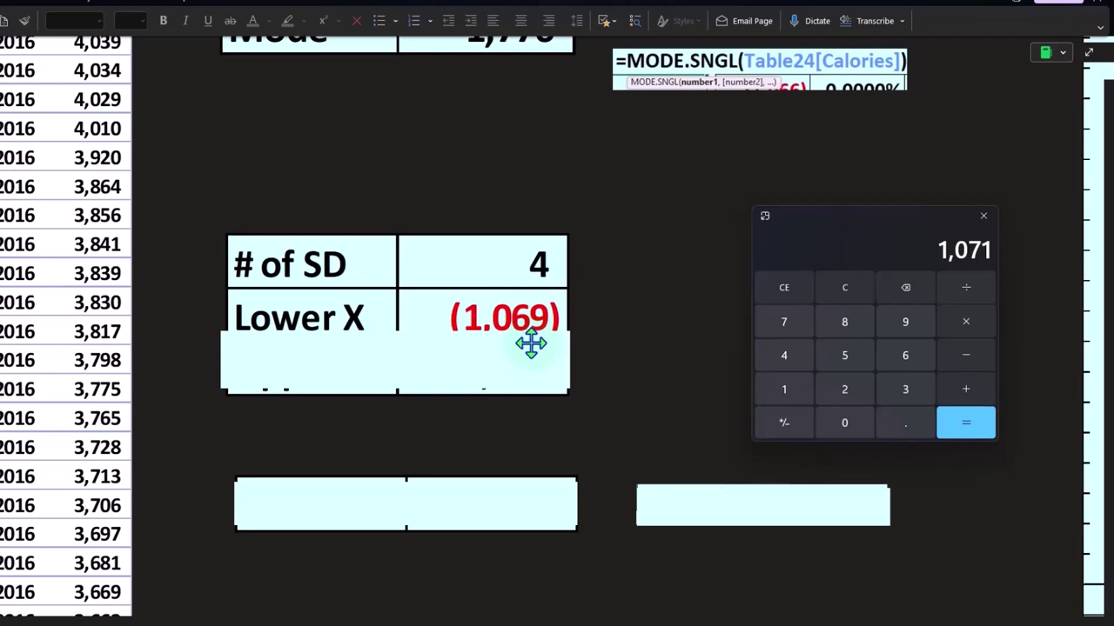
Select the box over Upper X 5,448 and compute 815 × 4 + 2,189 in Calculator
{"action": "left_click", "coordinate": [531, 344]}
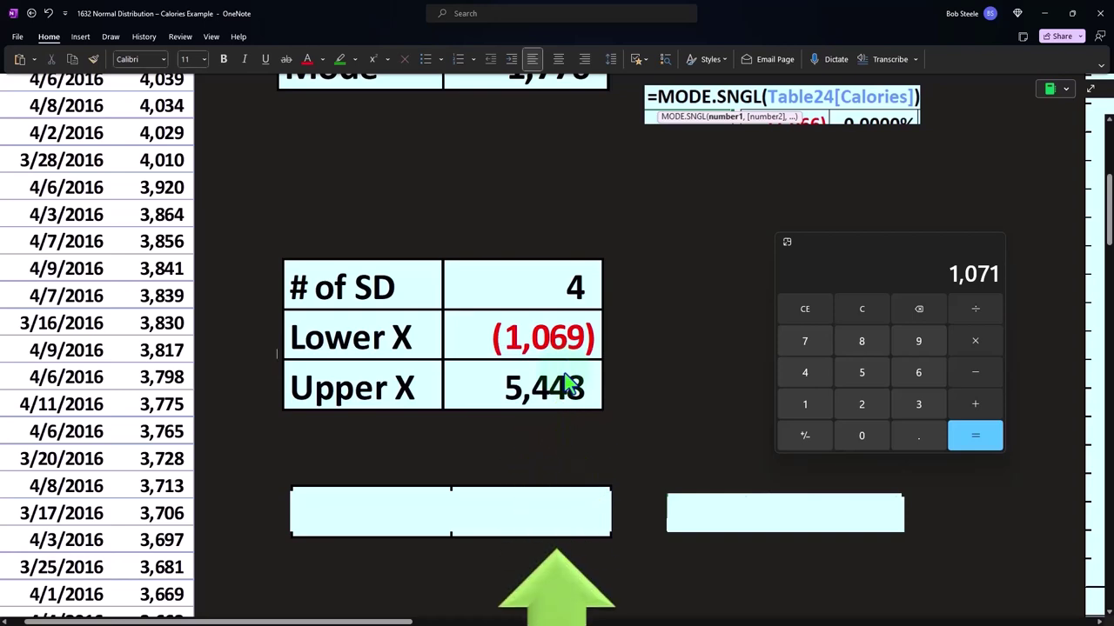
{"action": "scroll", "coordinate": [565, 383], "scroll_direction": "up", "scroll_amount": 5}
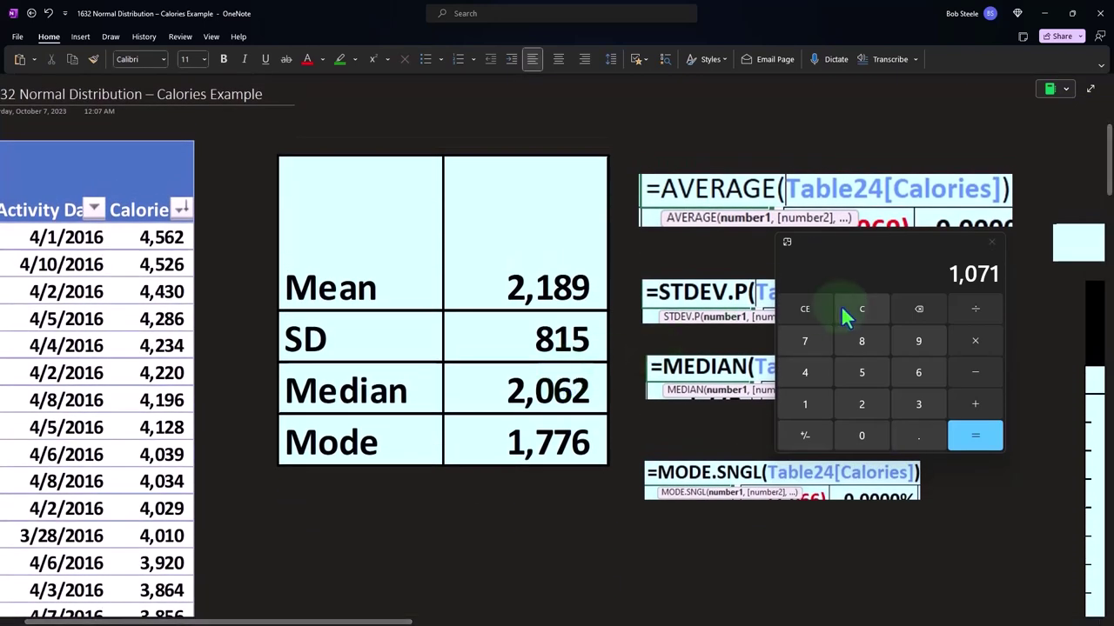
{"action": "left_click", "coordinate": [825, 319]}
{"action": "type", "text": "81"}
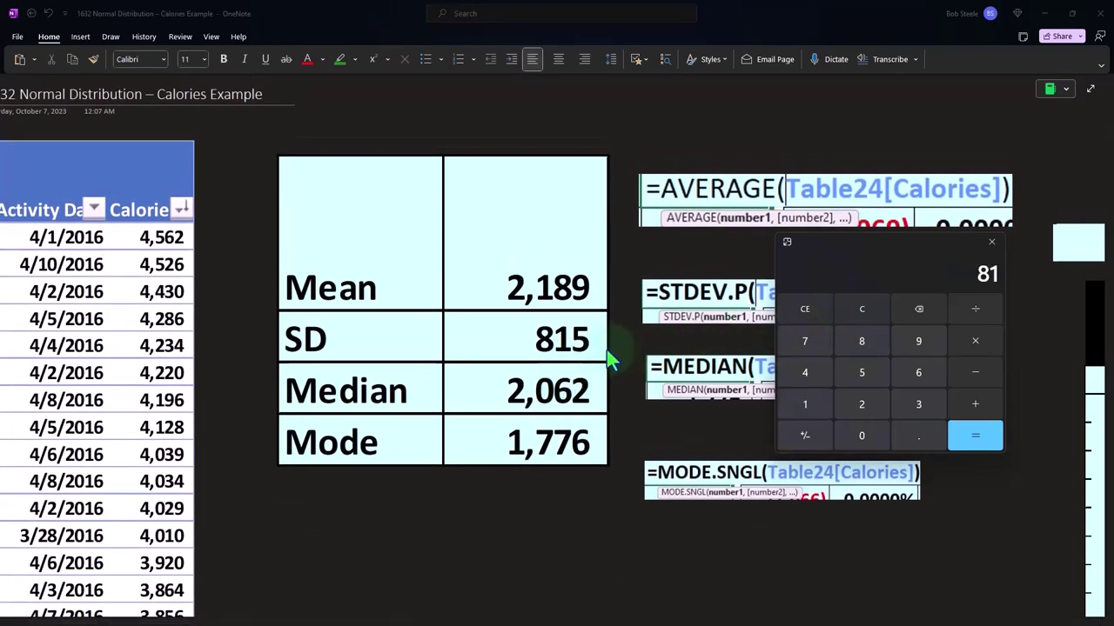
{"action": "type", "text": "5*4"}
{"action": "key", "text": "Return"}
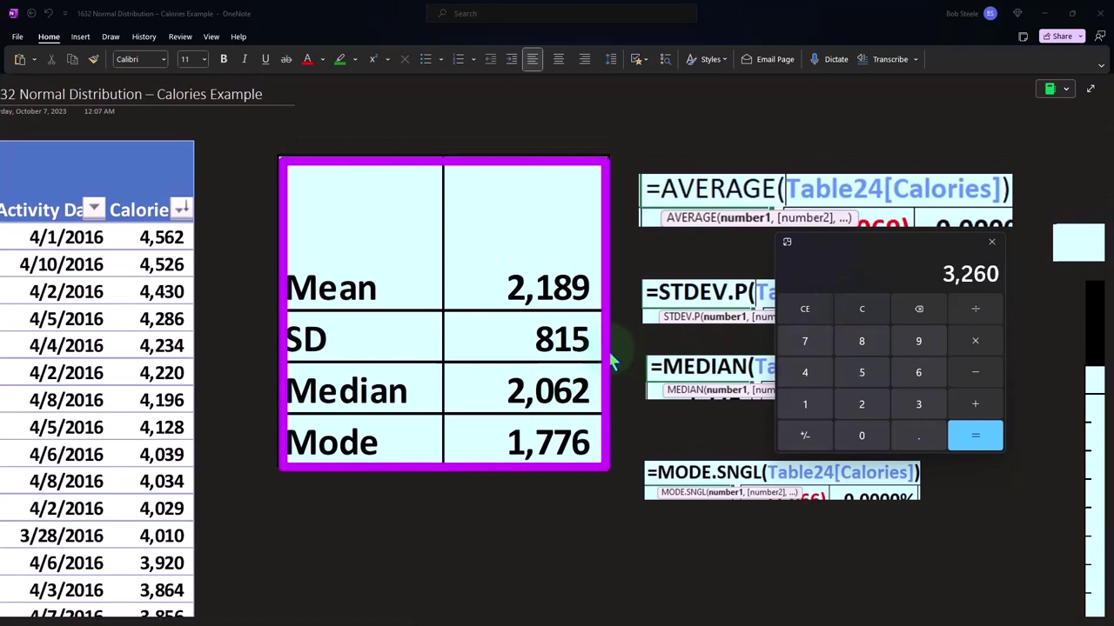
{"action": "type", "text": "21"}
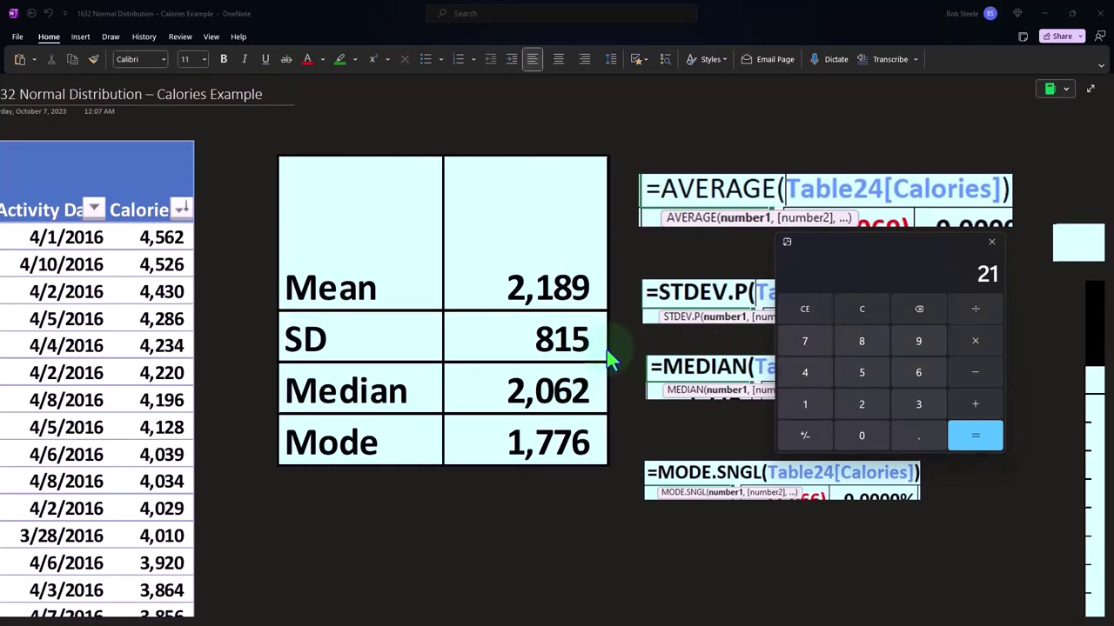
{"action": "type", "text": "89+"}
{"action": "scroll", "coordinate": [603, 395], "scroll_direction": "down", "scroll_amount": 3}
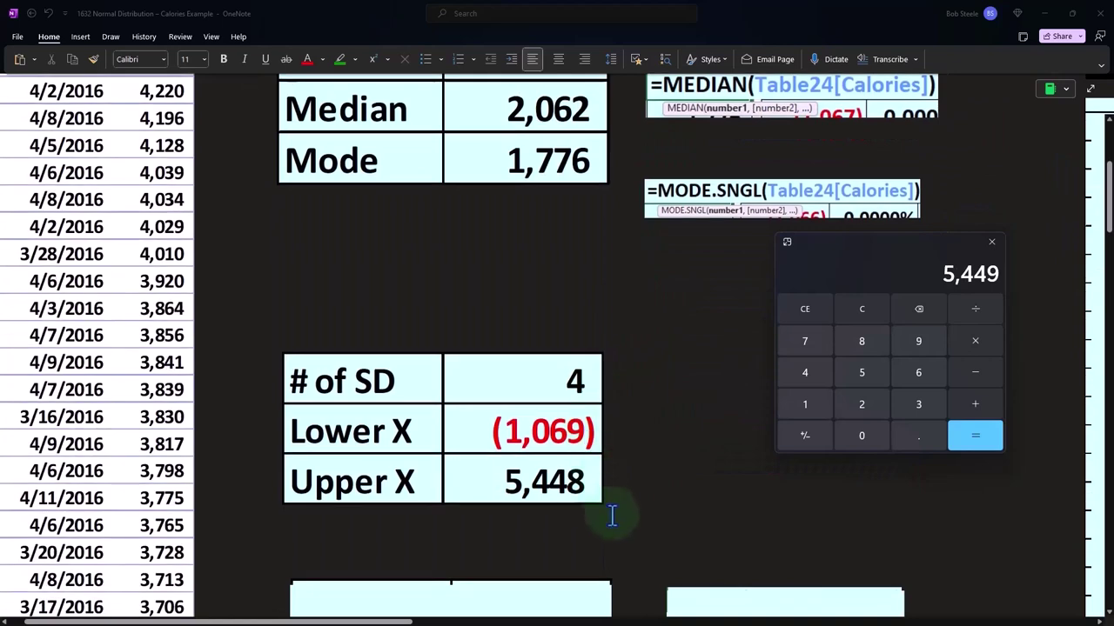
{"action": "scroll", "coordinate": [609, 513], "scroll_direction": "down", "scroll_amount": 2}
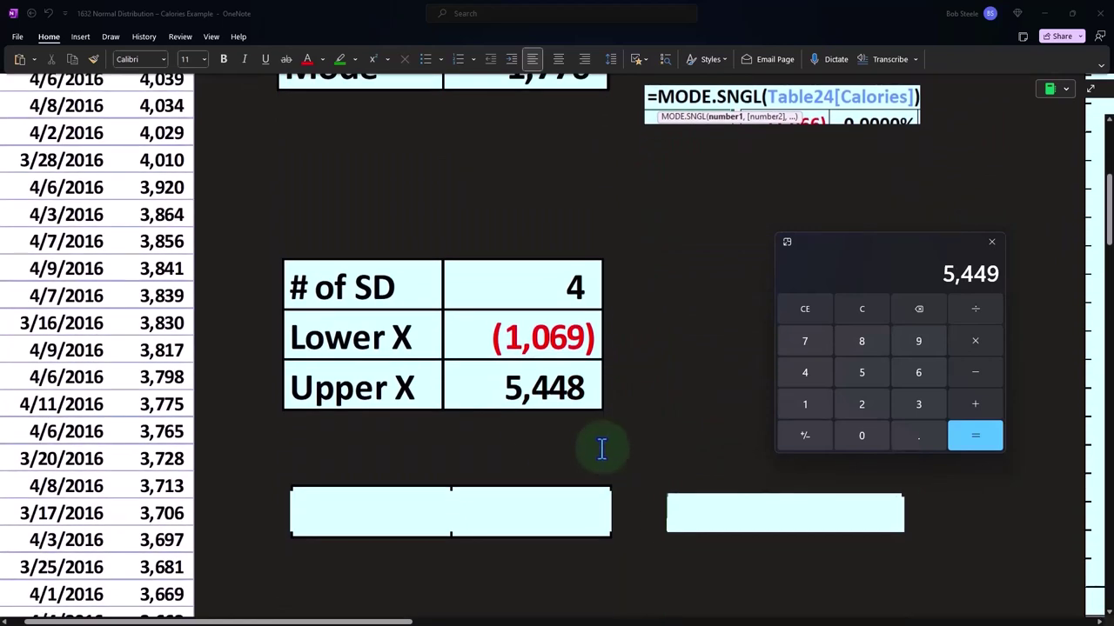
{"action": "scroll", "coordinate": [601, 449], "scroll_direction": "down", "scroll_amount": 2}
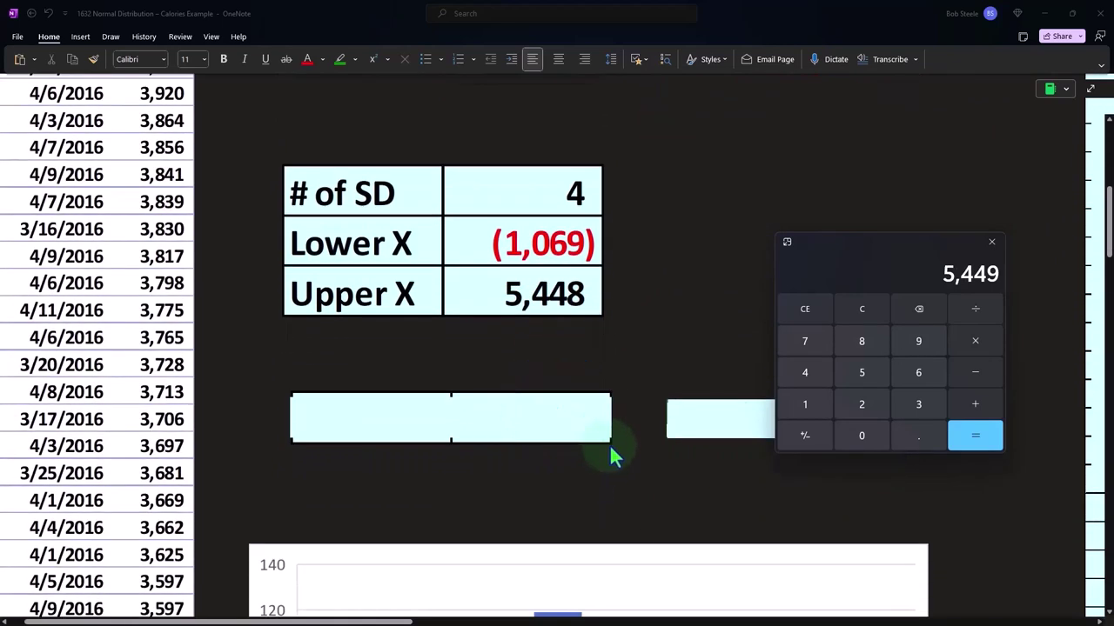
{"action": "left_click", "coordinate": [991, 242]}
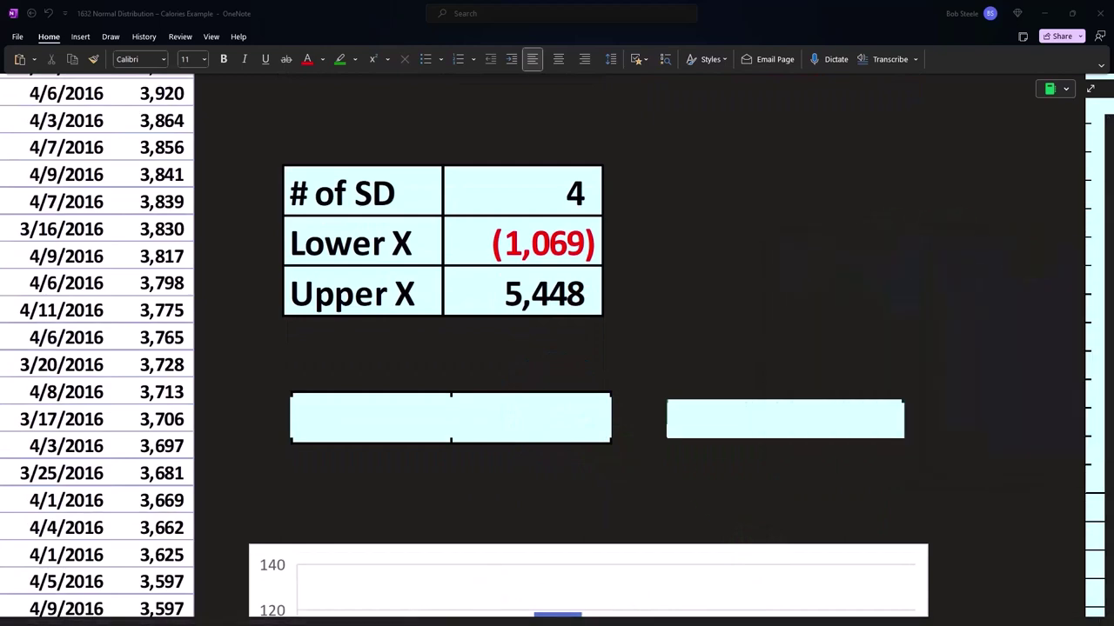
{"action": "left_click_drag", "start_coordinate": [275, 622], "coordinate": [508, 622]}
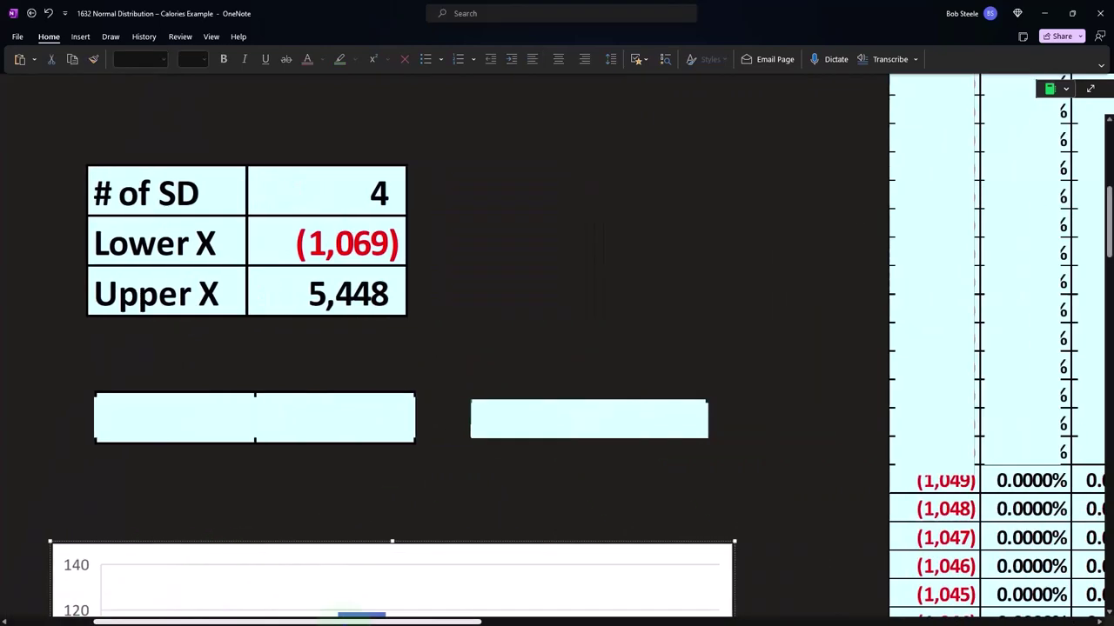
{"action": "scroll", "coordinate": [417, 442], "scroll_direction": "up", "scroll_amount": 5}
{"action": "scroll", "coordinate": [422, 304], "scroll_direction": "down", "scroll_amount": 2}
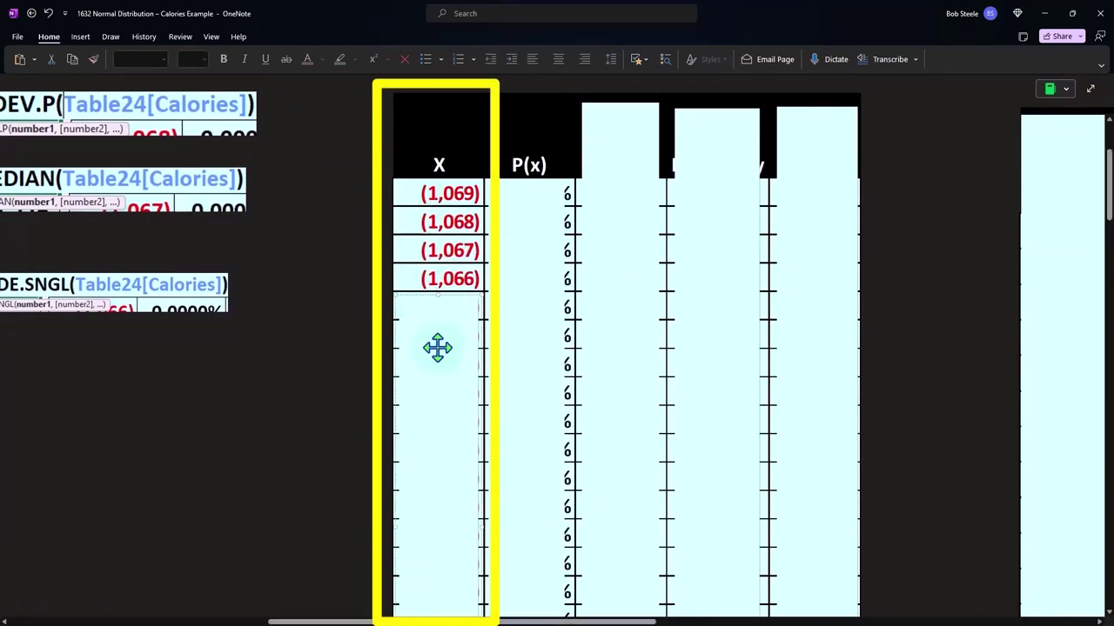
{"action": "scroll", "coordinate": [438, 348], "scroll_direction": "down", "scroll_amount": 4}
{"action": "scroll", "coordinate": [437, 348], "scroll_direction": "down", "scroll_amount": 4}
{"action": "scroll", "coordinate": [438, 350], "scroll_direction": "down", "scroll_amount": 3}
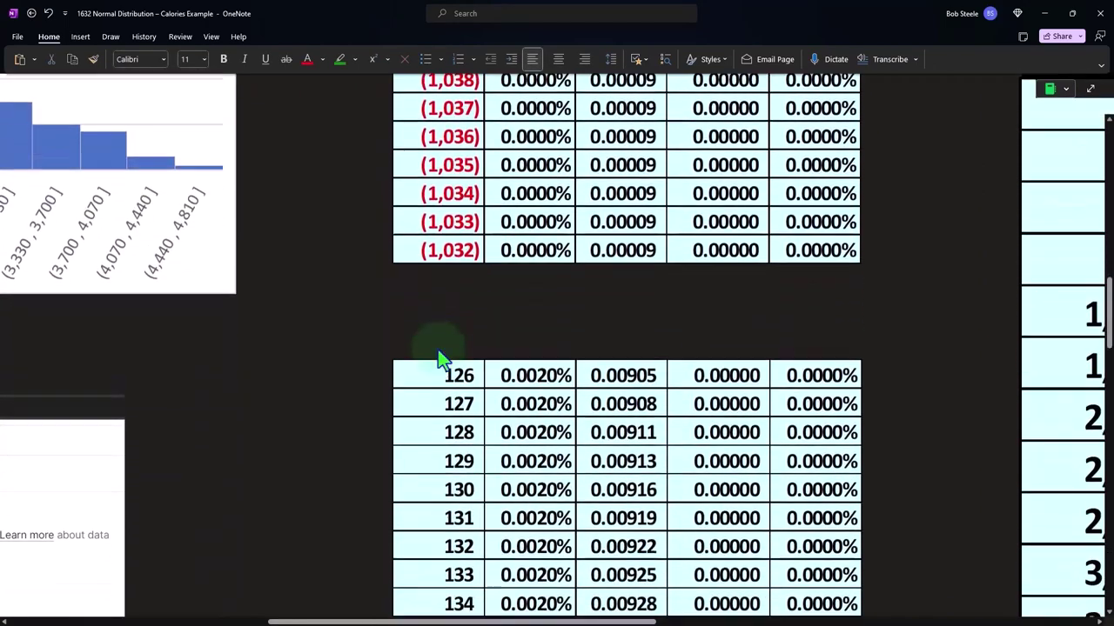
{"action": "scroll", "coordinate": [437, 348], "scroll_direction": "down", "scroll_amount": 1}
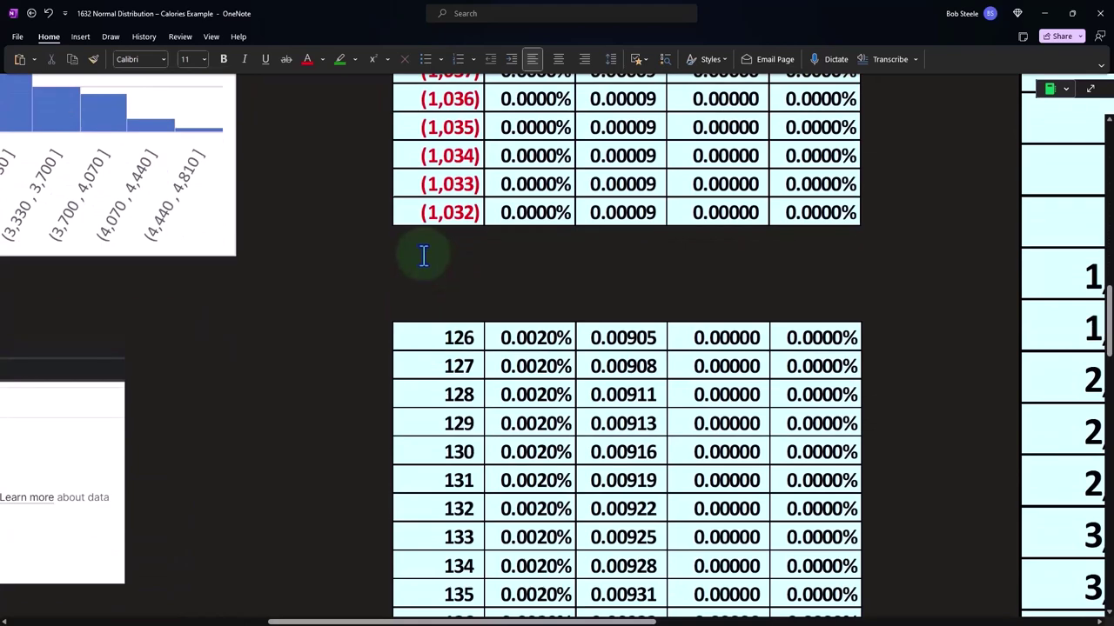
{"action": "scroll", "coordinate": [424, 253], "scroll_direction": "down", "scroll_amount": 5}
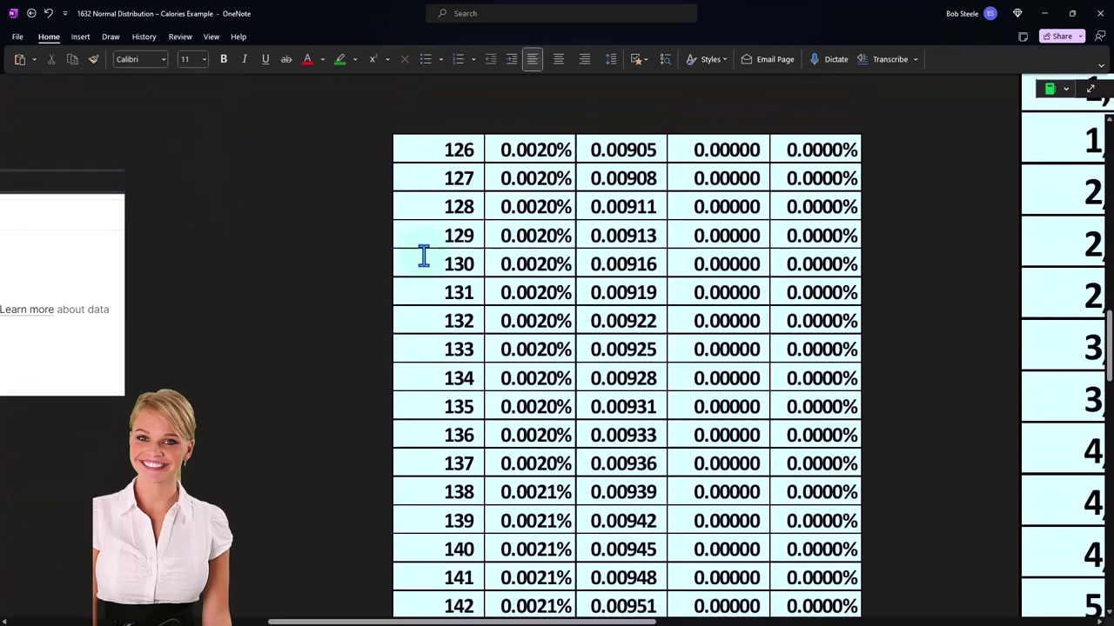
{"action": "scroll", "coordinate": [420, 261], "scroll_direction": "down", "scroll_amount": 1}
{"action": "scroll", "coordinate": [420, 263], "scroll_direction": "down", "scroll_amount": 5}
{"action": "scroll", "coordinate": [419, 263], "scroll_direction": "down", "scroll_amount": 3}
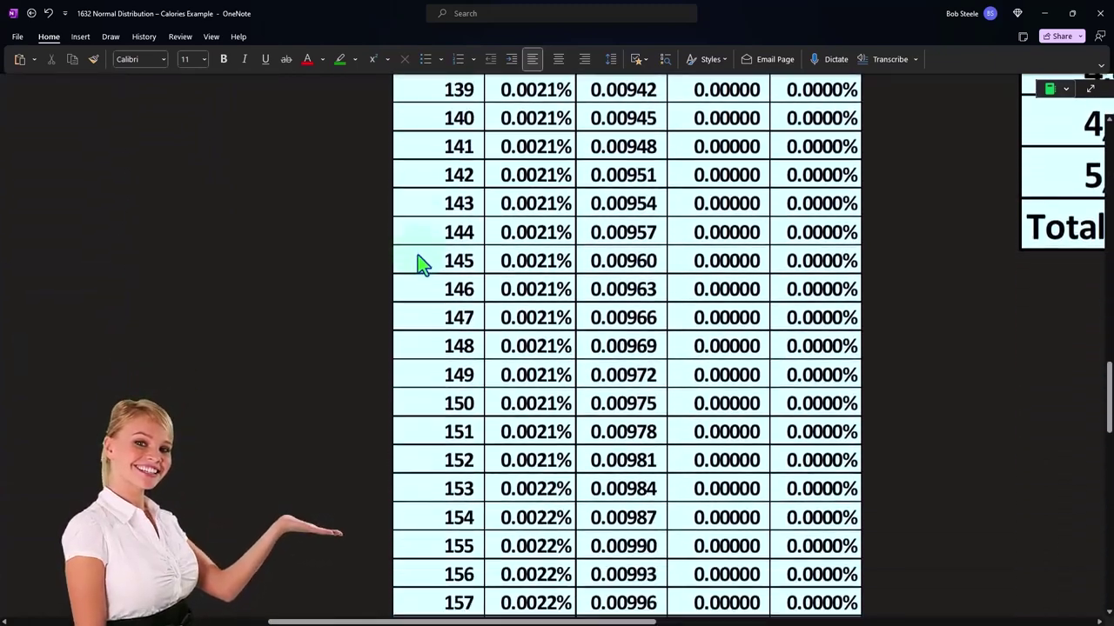
{"action": "scroll", "coordinate": [420, 263], "scroll_direction": "down", "scroll_amount": 7}
{"action": "scroll", "coordinate": [419, 263], "scroll_direction": "down", "scroll_amount": 8}
{"action": "scroll", "coordinate": [441, 319], "scroll_direction": "down", "scroll_amount": 5}
{"action": "scroll", "coordinate": [444, 331], "scroll_direction": "up", "scroll_amount": 6}
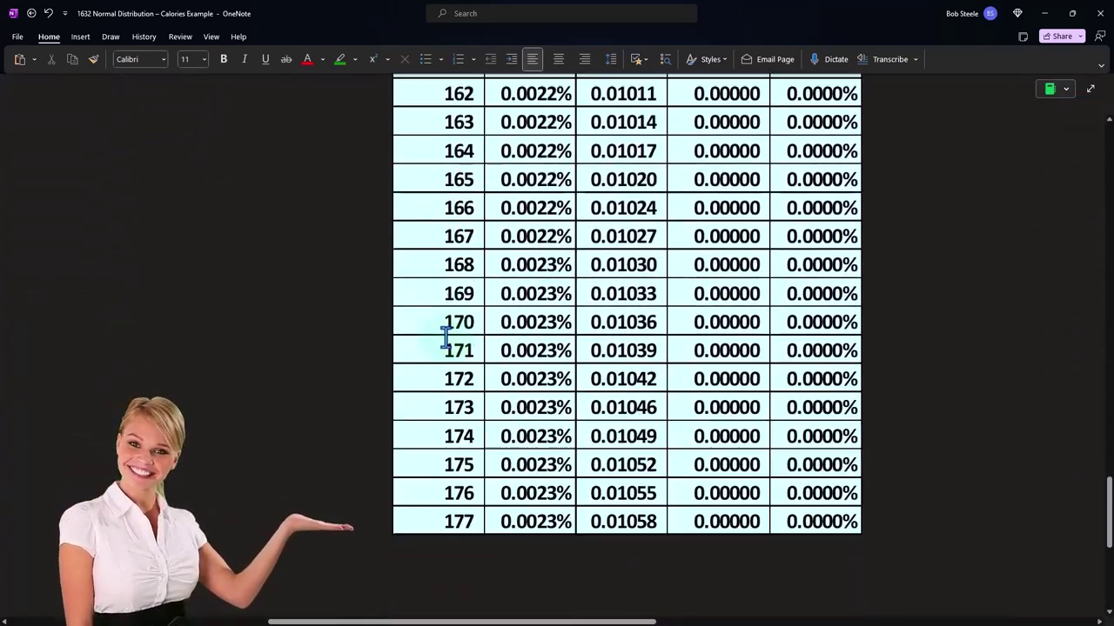
{"action": "scroll", "coordinate": [448, 325], "scroll_direction": "up", "scroll_amount": 20}
{"action": "scroll", "coordinate": [447, 337], "scroll_direction": "up", "scroll_amount": 20}
{"action": "scroll", "coordinate": [446, 338], "scroll_direction": "up", "scroll_amount": 10}
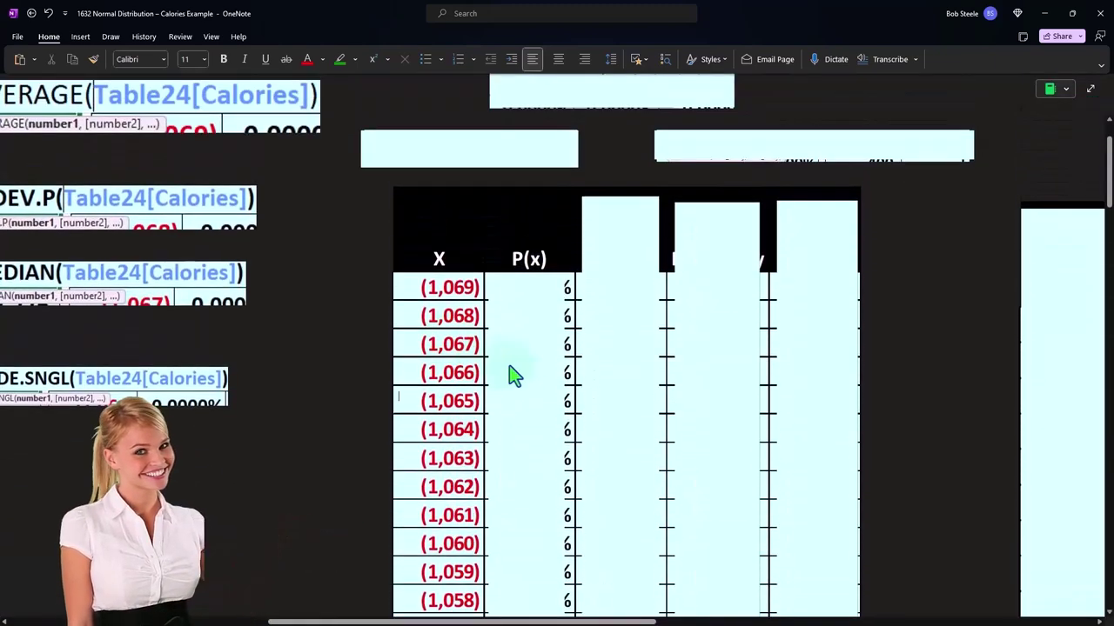
Show the =SEQUENCE(6517+1,,E7) formula behind the X column and review Lower X and Upper X
{"action": "double_click", "coordinate": [427, 157]}
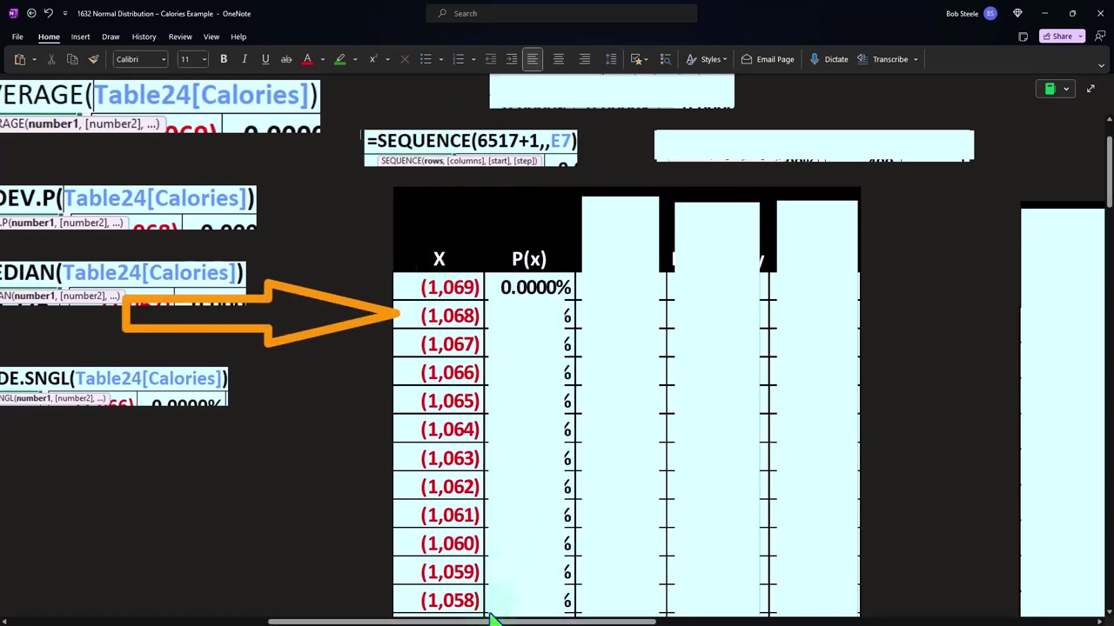
{"action": "left_click_drag", "start_coordinate": [491, 622], "coordinate": [335, 622]}
{"action": "scroll", "coordinate": [261, 522], "scroll_direction": "down", "scroll_amount": 2}
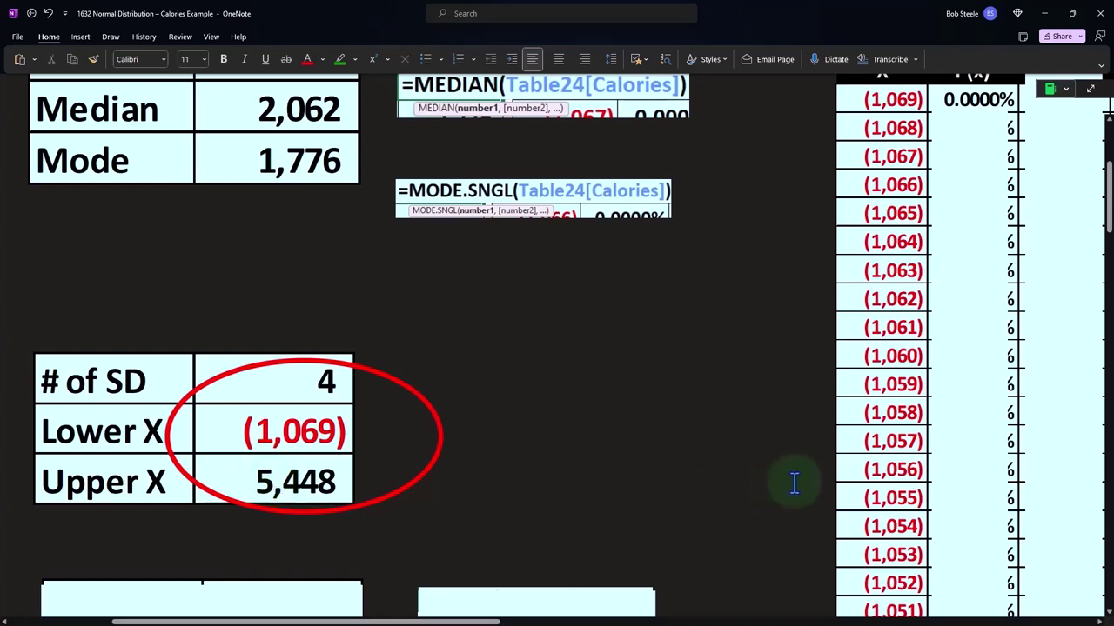
{"action": "scroll", "coordinate": [790, 480], "scroll_direction": "up", "scroll_amount": 2}
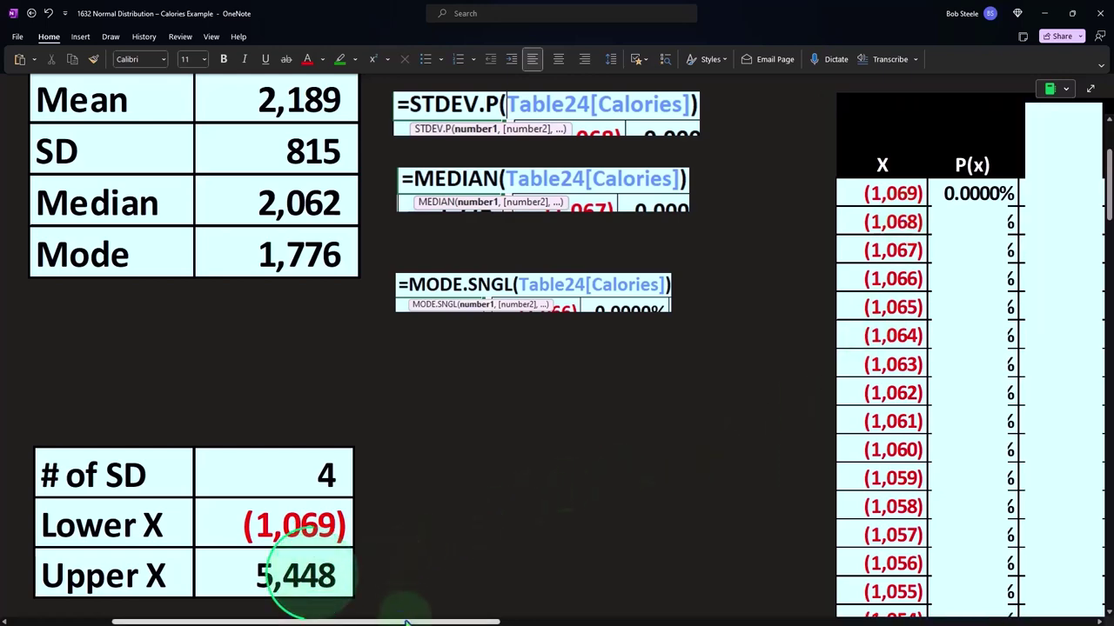
{"action": "left_click_drag", "start_coordinate": [405, 623], "coordinate": [560, 623]}
{"action": "scroll", "coordinate": [563, 538], "scroll_direction": "up", "scroll_amount": 1}
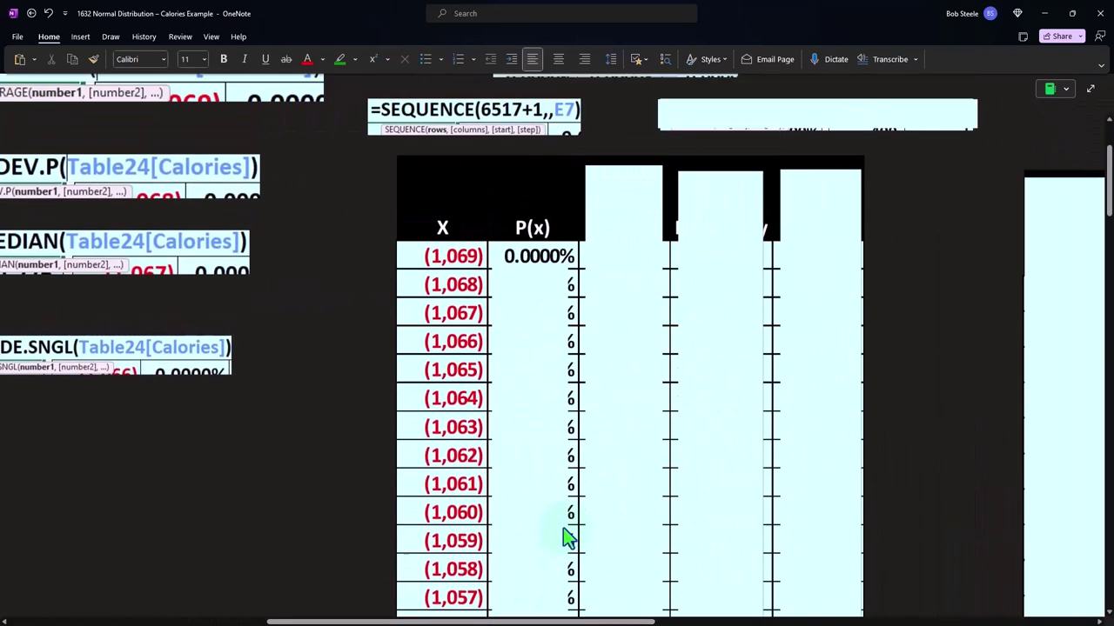
{"action": "scroll", "coordinate": [563, 538], "scroll_direction": "up", "scroll_amount": 3}
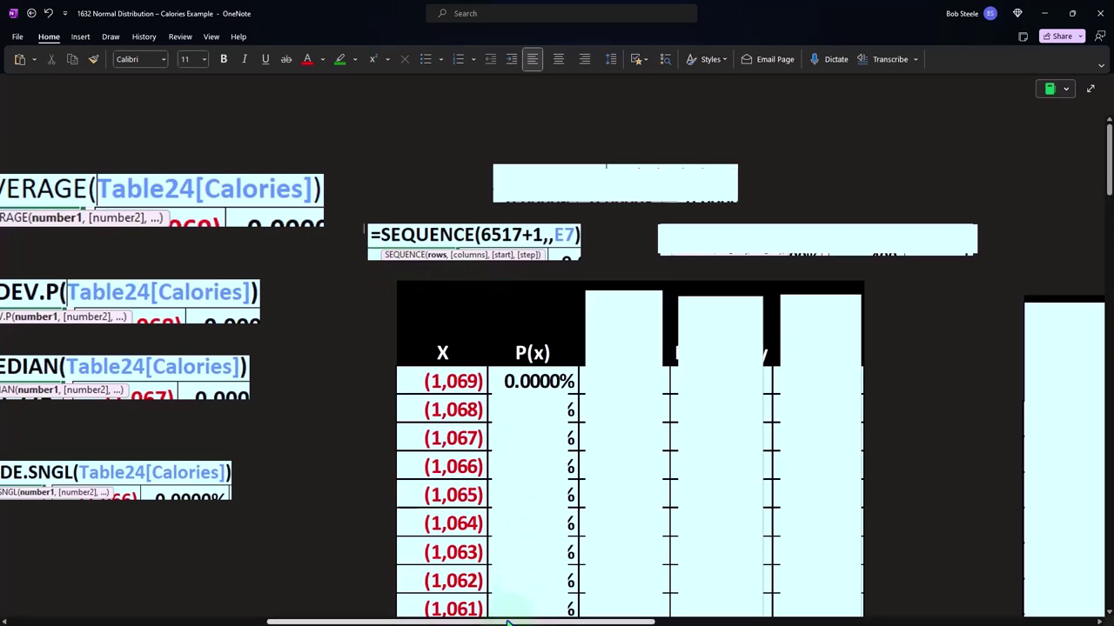
{"action": "left_click_drag", "start_coordinate": [510, 620], "coordinate": [265, 620]}
{"action": "scroll", "coordinate": [372, 580], "scroll_direction": "right", "scroll_amount": 2}
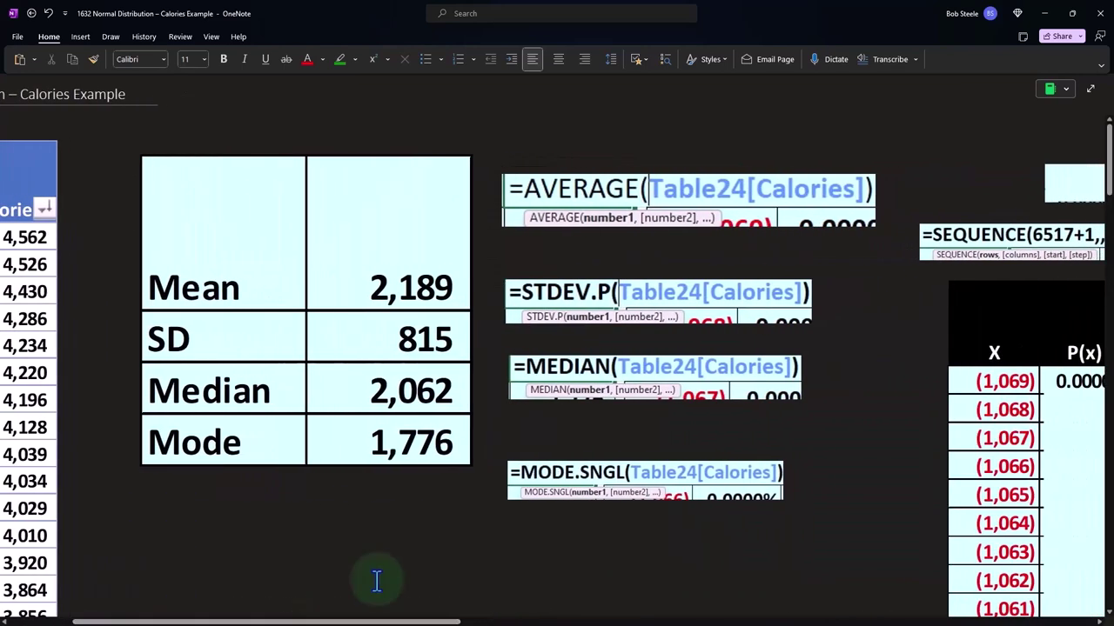
Add 5,448 and 1,069 in Calculator to confirm the 6,517 row count
{"action": "scroll", "coordinate": [372, 580], "scroll_direction": "down", "scroll_amount": 3}
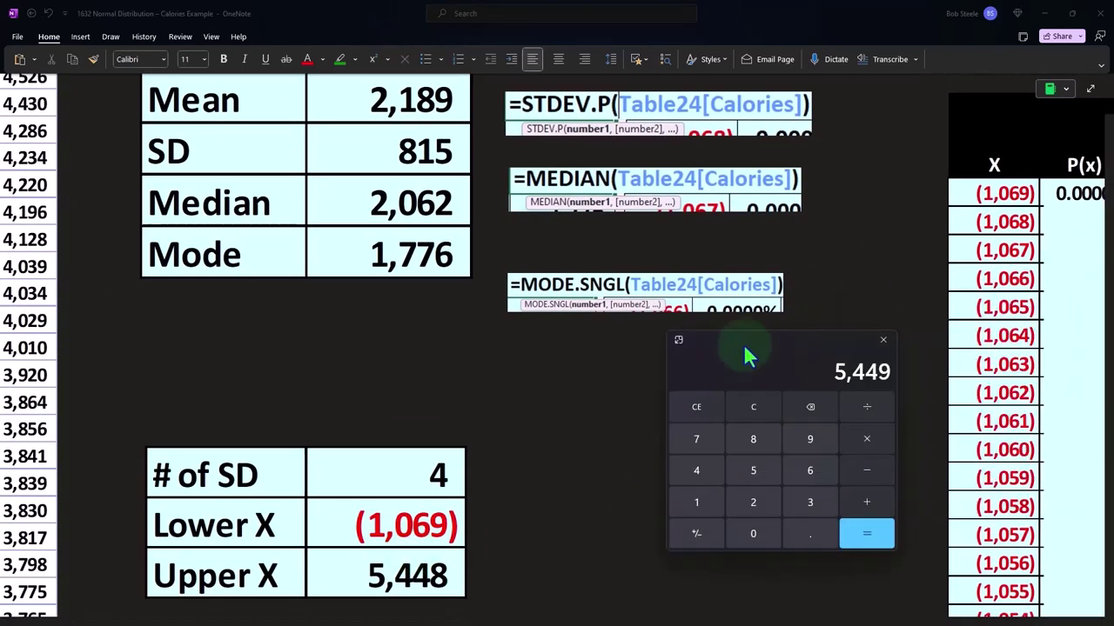
{"action": "left_click_drag", "start_coordinate": [743, 344], "coordinate": [645, 343]}
{"action": "key", "text": "Escape"}
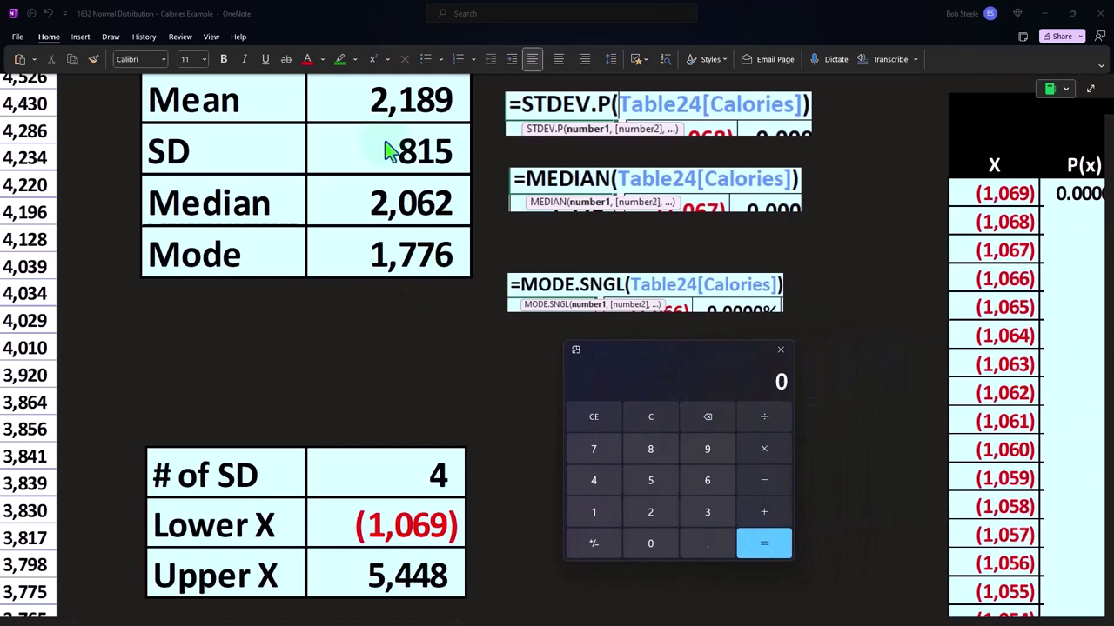
{"action": "type", "text": "5"}
{"action": "type", "text": "1,069"}
{"action": "key", "text": "Return"}
{"action": "scroll", "coordinate": [873, 365], "scroll_direction": "up", "scroll_amount": 4}
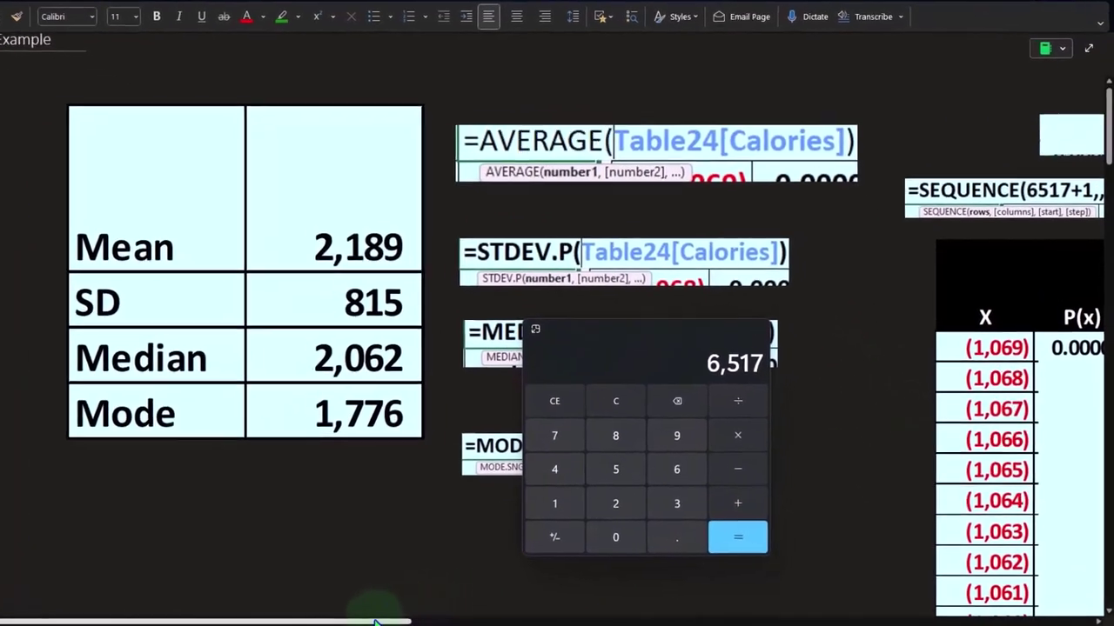
{"action": "left_click_drag", "start_coordinate": [409, 620], "coordinate": [636, 621]}
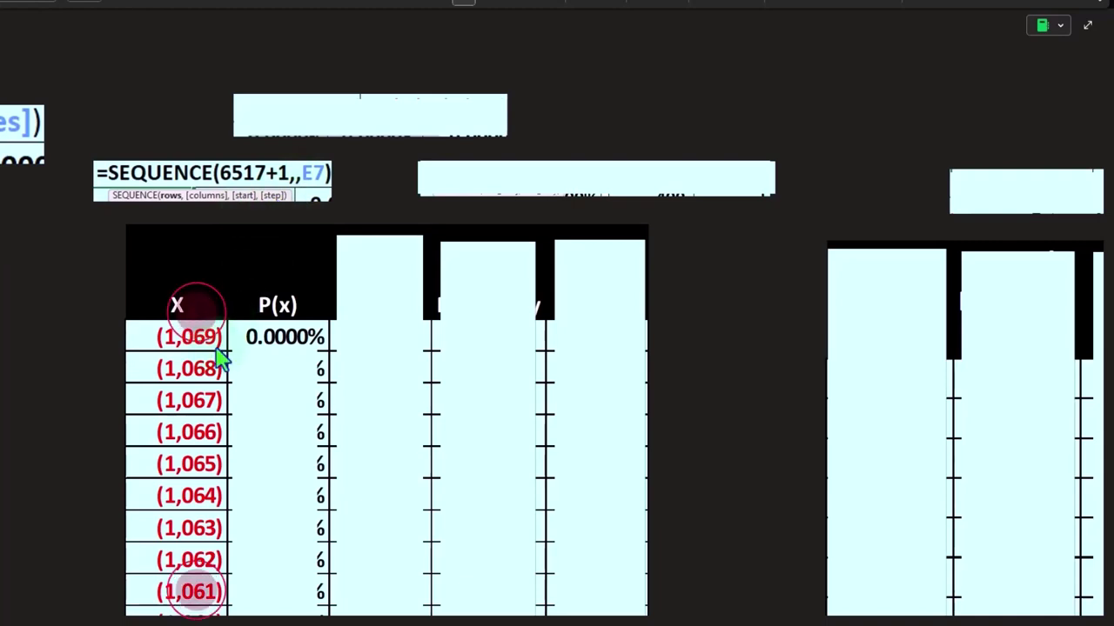
Delete the light-blue cover shape to expose =NORM.DIST(G2,$E$1,$E$2,0) above the P(x) column
{"action": "scroll", "coordinate": [217, 359], "scroll_direction": "down", "scroll_amount": 4}
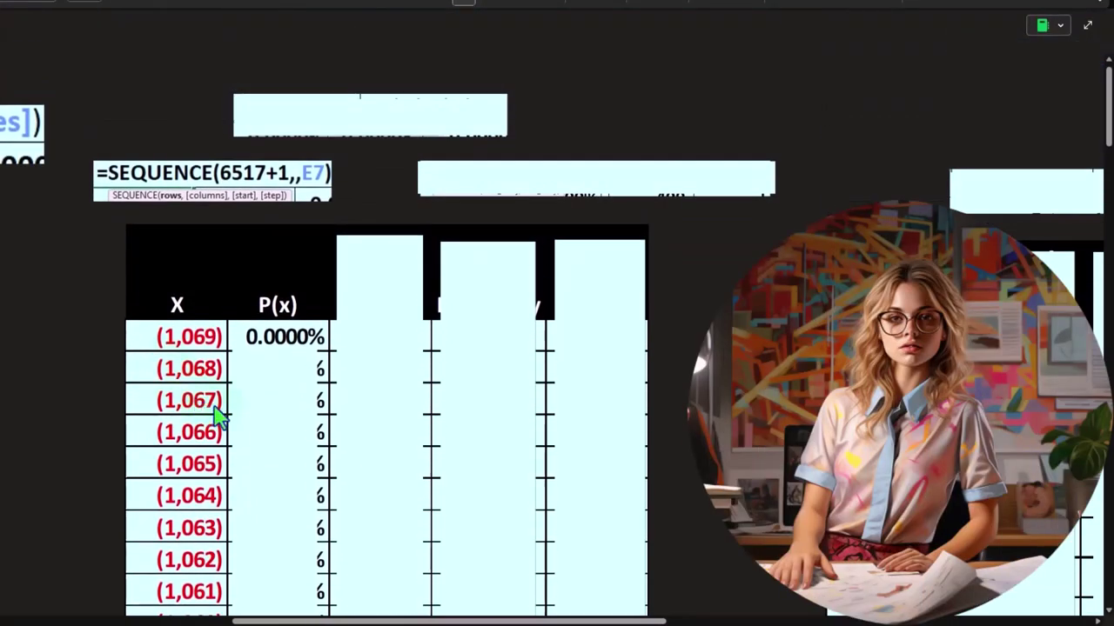
{"action": "left_click", "coordinate": [317, 129]}
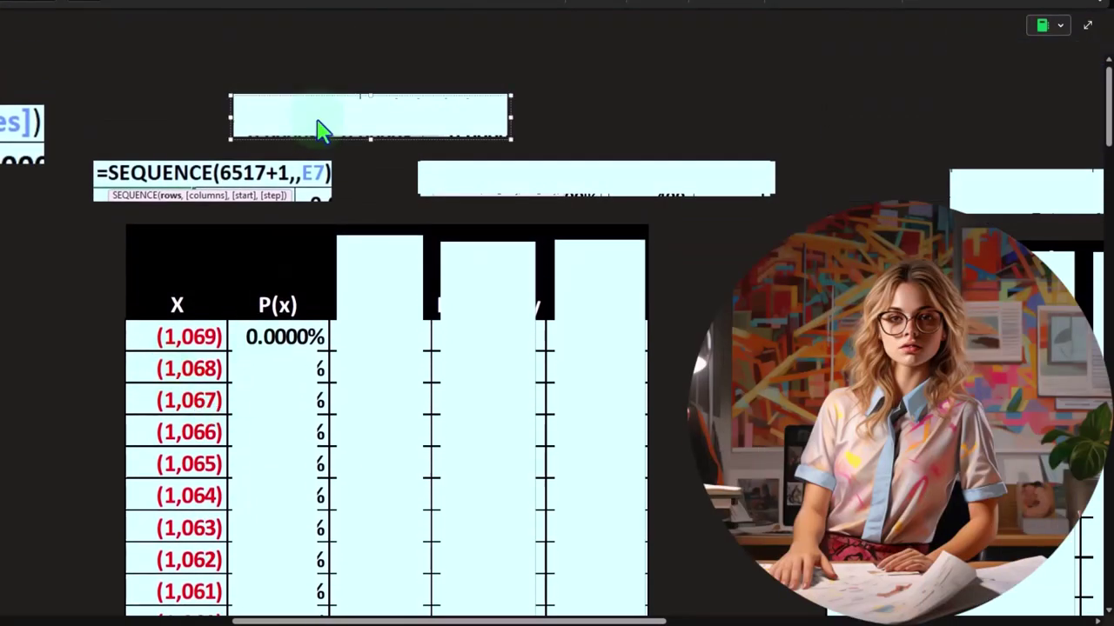
{"action": "key", "text": "Delete"}
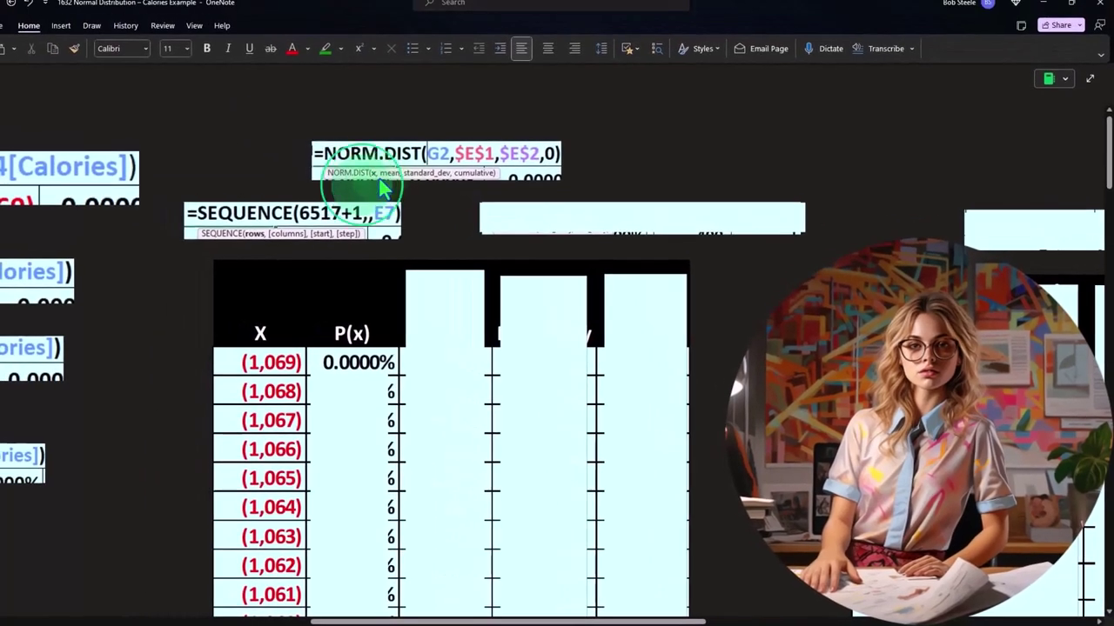
{"action": "left_click_drag", "start_coordinate": [513, 623], "coordinate": [261, 623]}
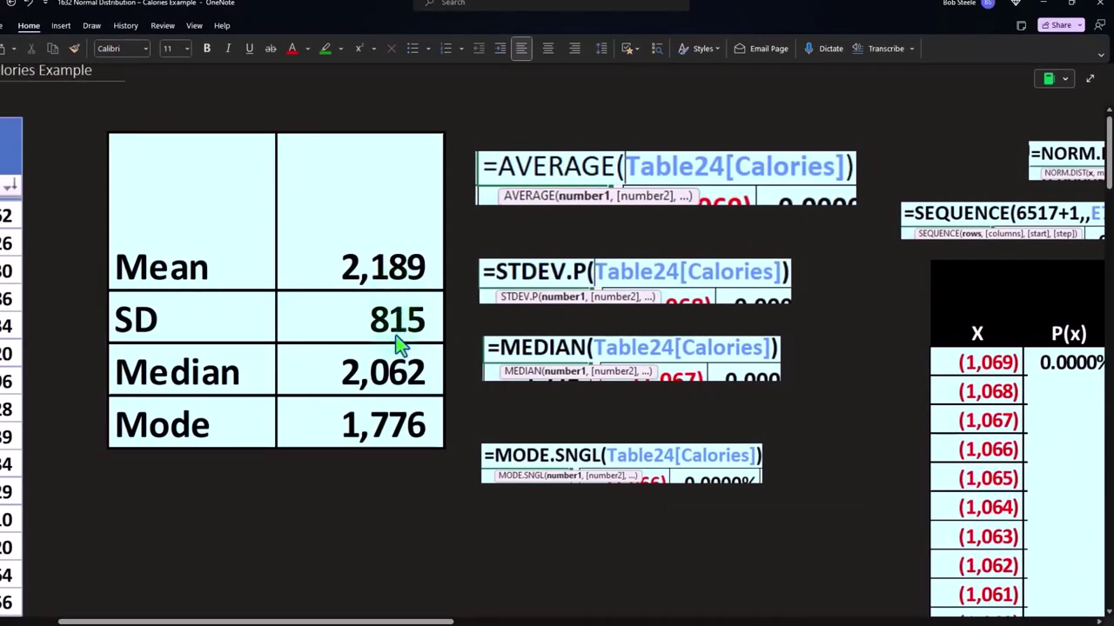
{"action": "left_click_drag", "start_coordinate": [409, 623], "coordinate": [648, 623]}
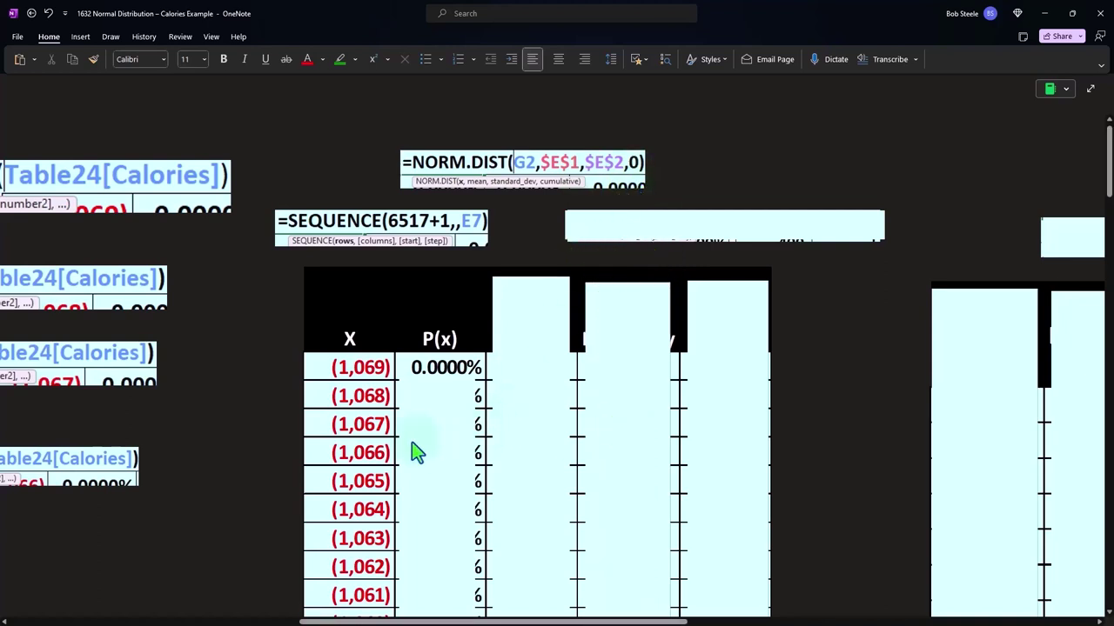
{"action": "scroll", "coordinate": [416, 451], "scroll_direction": "down", "scroll_amount": 3}
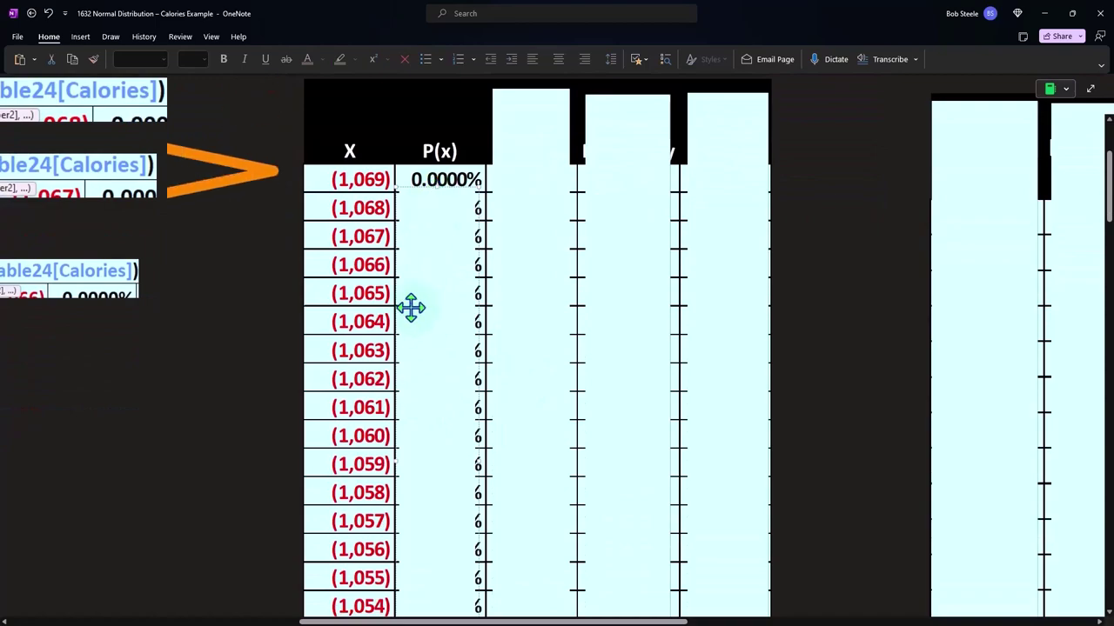
{"action": "scroll", "coordinate": [411, 309], "scroll_direction": "down", "scroll_amount": 5}
{"action": "scroll", "coordinate": [410, 309], "scroll_direction": "down", "scroll_amount": 6}
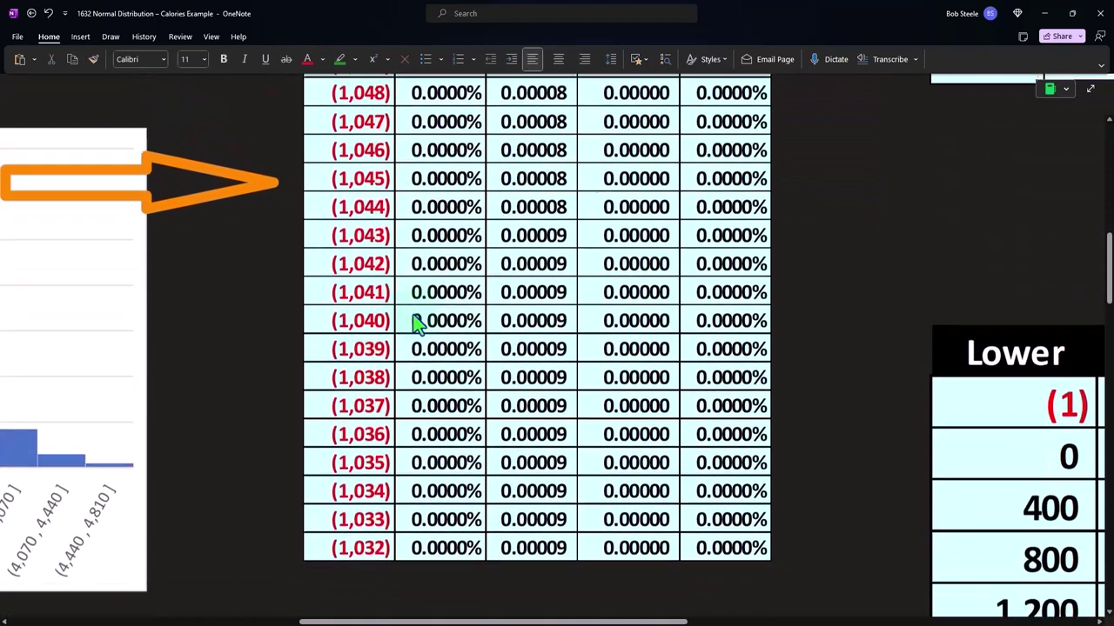
{"action": "scroll", "coordinate": [413, 312], "scroll_direction": "down", "scroll_amount": 4}
{"action": "scroll", "coordinate": [414, 310], "scroll_direction": "down", "scroll_amount": 3}
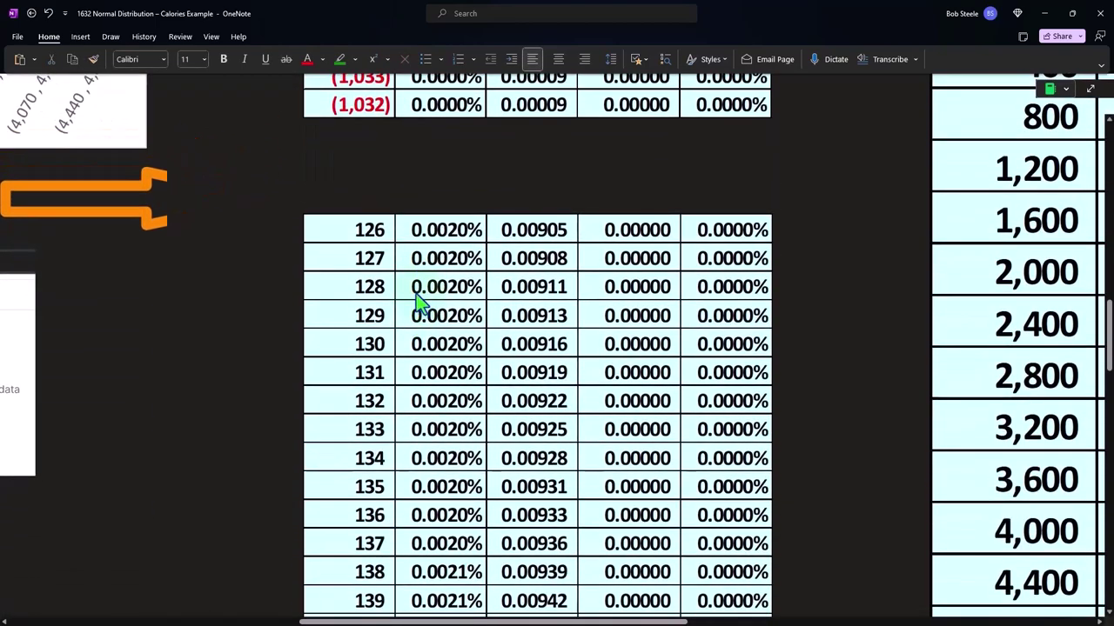
{"action": "scroll", "coordinate": [411, 296], "scroll_direction": "down", "scroll_amount": 2}
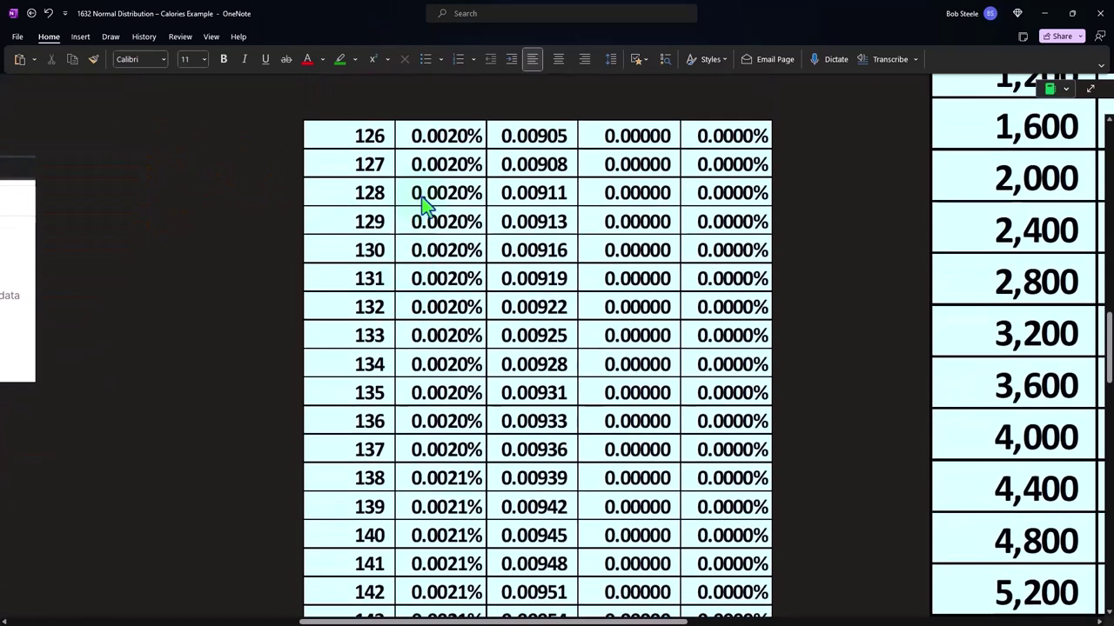
{"action": "left_click", "coordinate": [405, 151]}
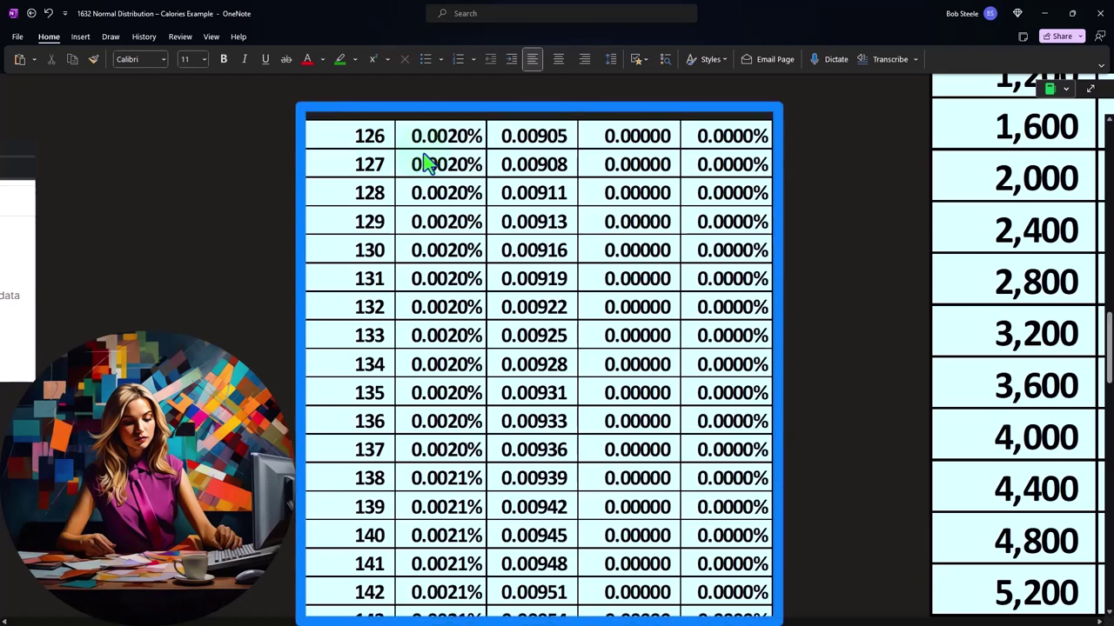
{"action": "scroll", "coordinate": [426, 248], "scroll_direction": "down", "scroll_amount": 1}
{"action": "scroll", "coordinate": [427, 248], "scroll_direction": "down", "scroll_amount": 1}
{"action": "scroll", "coordinate": [426, 248], "scroll_direction": "down", "scroll_amount": 2}
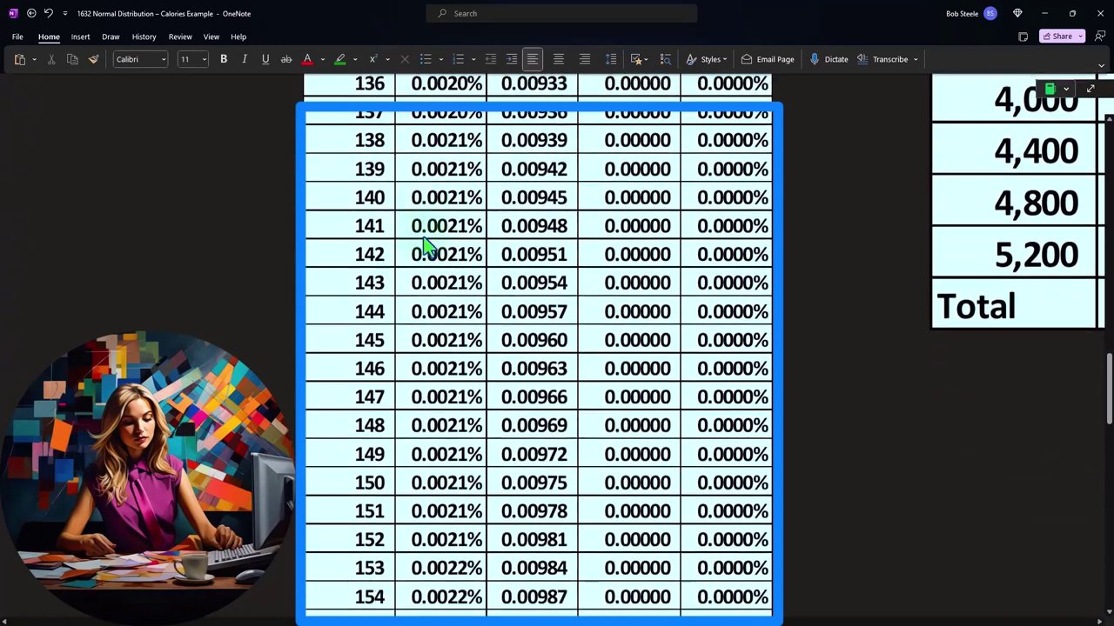
{"action": "scroll", "coordinate": [426, 248], "scroll_direction": "down", "scroll_amount": 2}
{"action": "scroll", "coordinate": [426, 246], "scroll_direction": "down", "scroll_amount": 3}
{"action": "scroll", "coordinate": [429, 242], "scroll_direction": "down", "scroll_amount": 4}
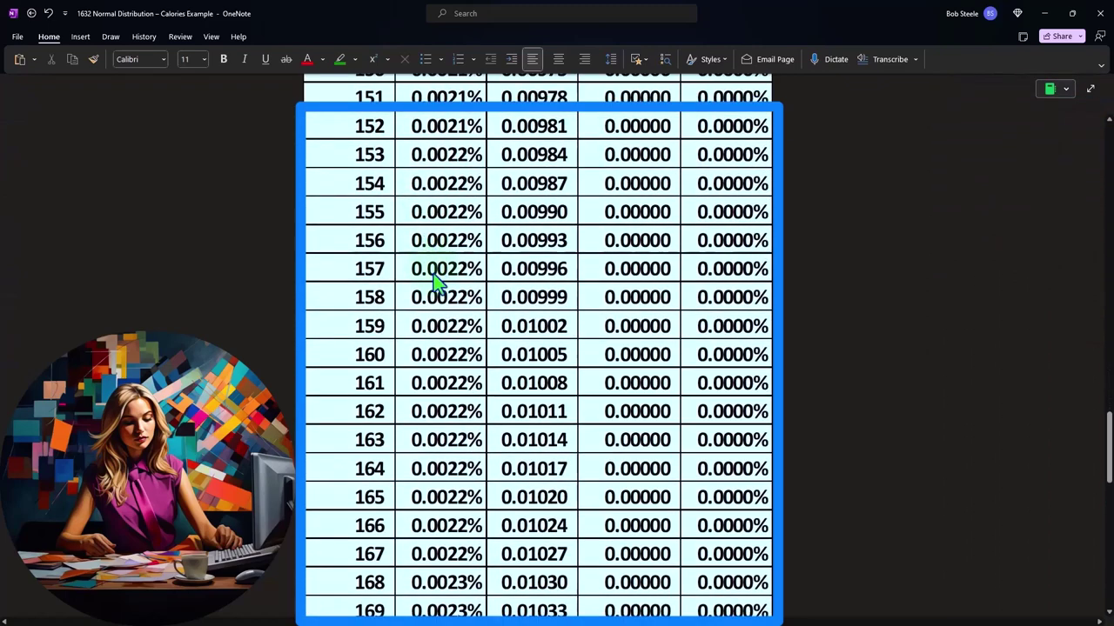
{"action": "scroll", "coordinate": [435, 278], "scroll_direction": "down", "scroll_amount": 2}
{"action": "scroll", "coordinate": [365, 258], "scroll_direction": "down", "scroll_amount": 3}
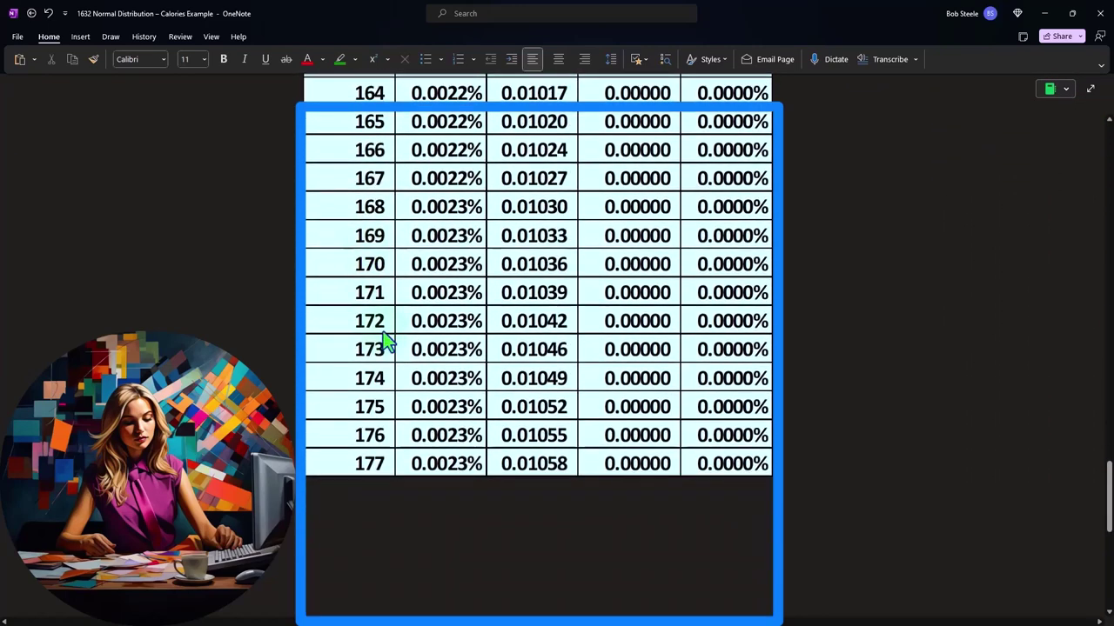
{"action": "scroll", "coordinate": [369, 359], "scroll_direction": "up", "scroll_amount": 1}
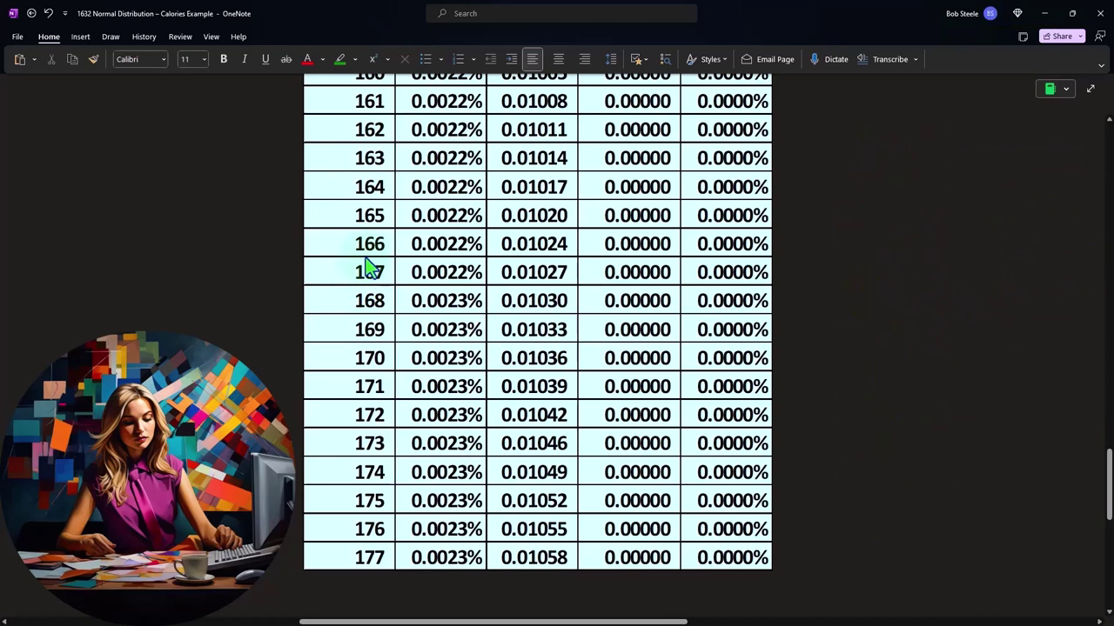
{"action": "left_click", "coordinate": [366, 258]}
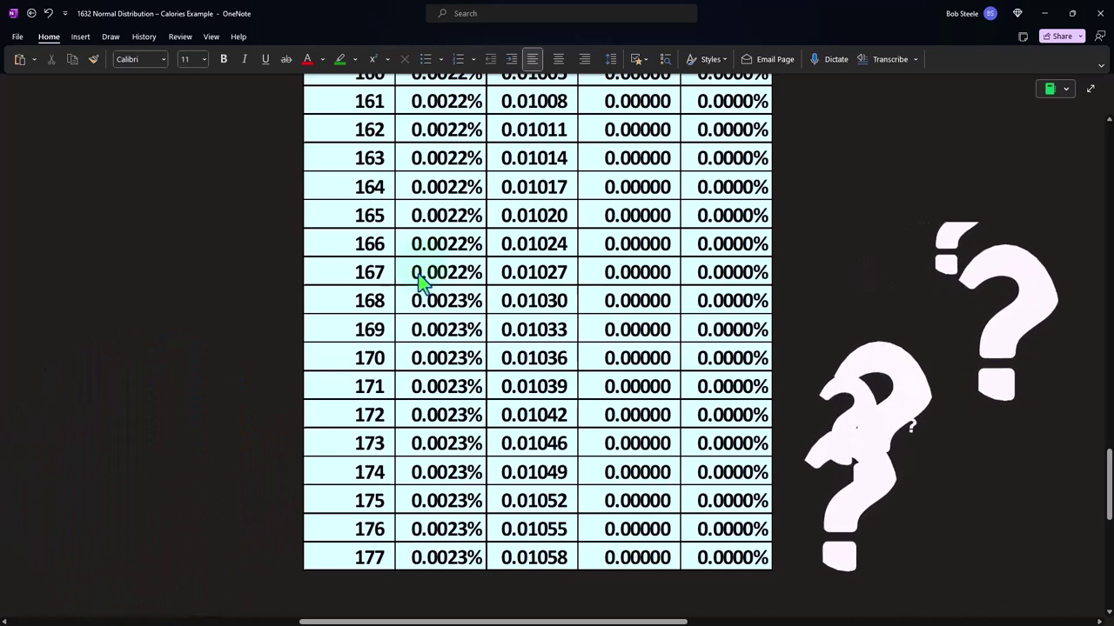
{"action": "left_click", "coordinate": [365, 296]}
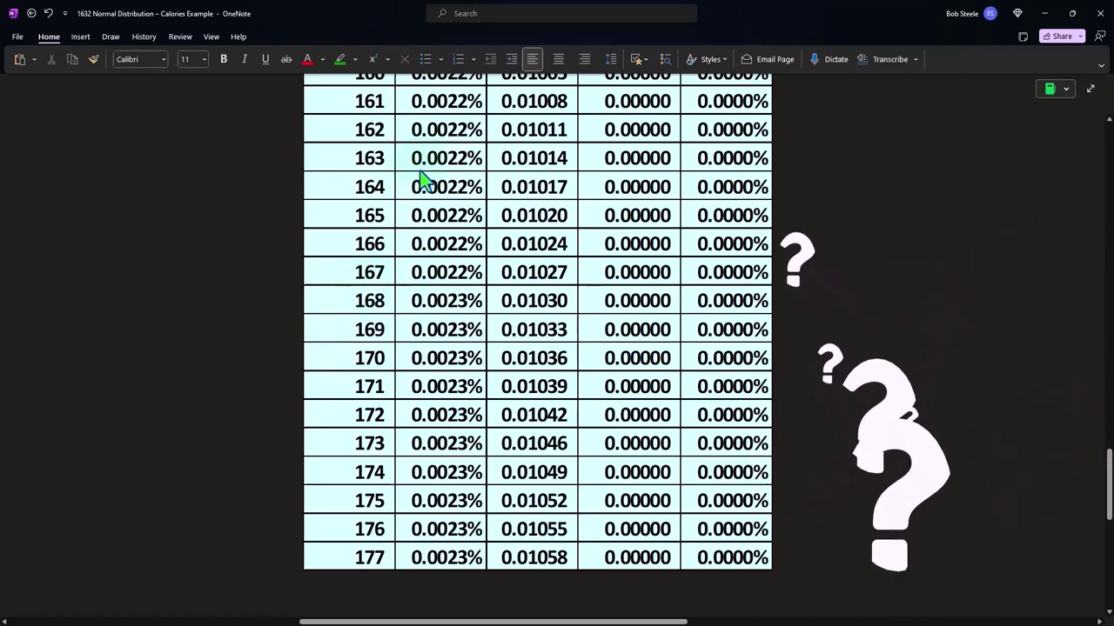
{"action": "scroll", "coordinate": [422, 174], "scroll_direction": "up", "scroll_amount": 1}
{"action": "scroll", "coordinate": [421, 181], "scroll_direction": "up", "scroll_amount": 2}
{"action": "scroll", "coordinate": [421, 182], "scroll_direction": "up", "scroll_amount": 3}
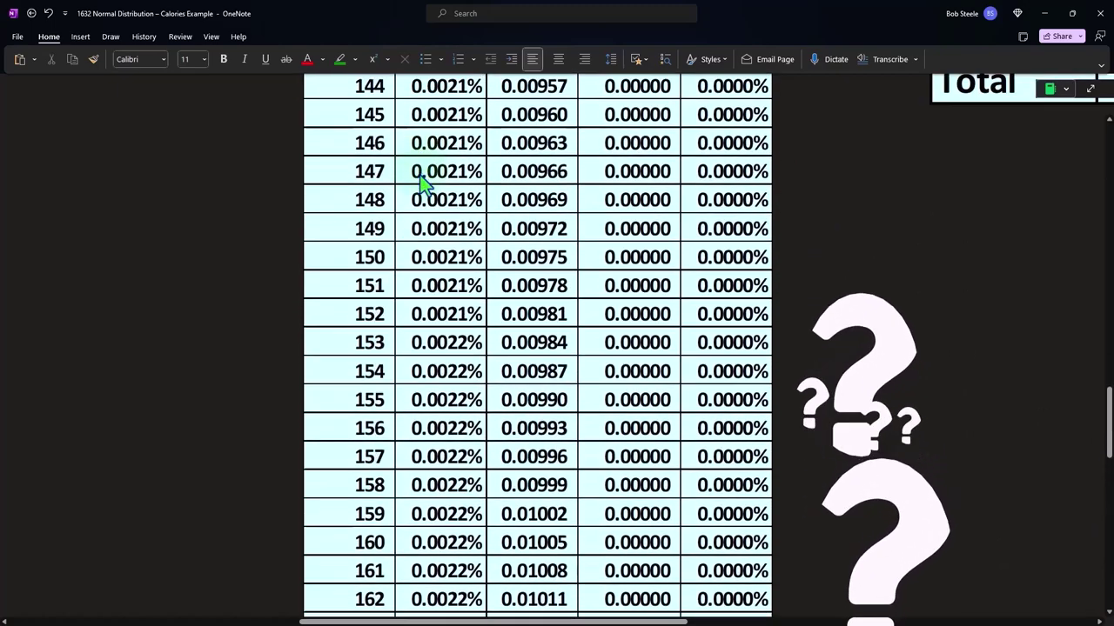
{"action": "scroll", "coordinate": [421, 180], "scroll_direction": "up", "scroll_amount": 2}
{"action": "scroll", "coordinate": [421, 180], "scroll_direction": "up", "scroll_amount": 3}
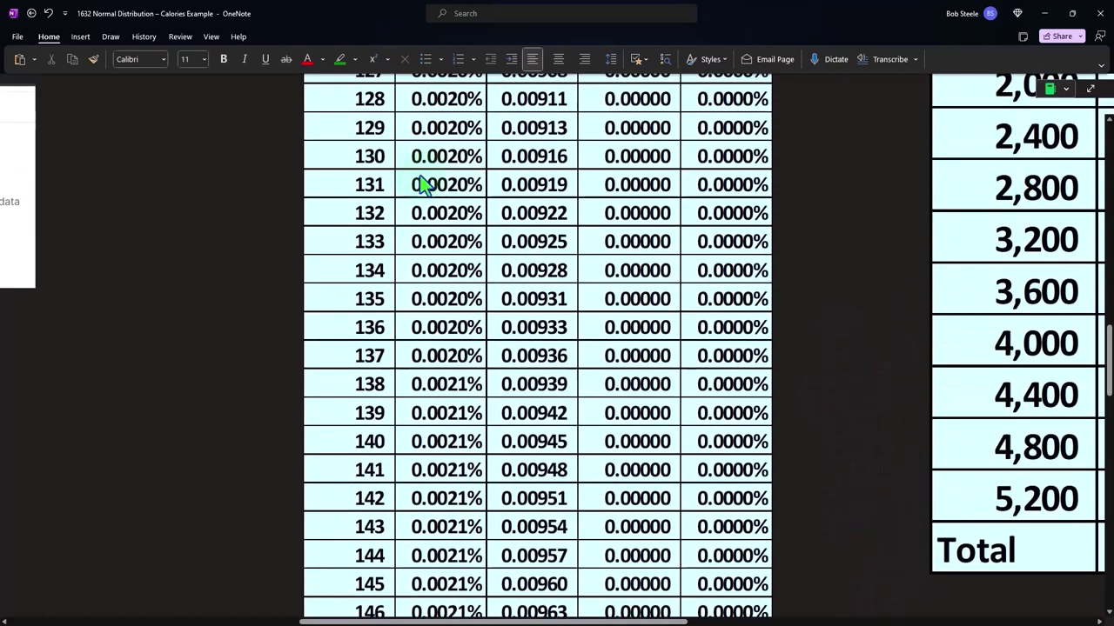
{"action": "scroll", "coordinate": [421, 180], "scroll_direction": "up", "scroll_amount": 4}
{"action": "scroll", "coordinate": [423, 213], "scroll_direction": "up", "scroll_amount": 3}
{"action": "scroll", "coordinate": [423, 213], "scroll_direction": "up", "scroll_amount": 3}
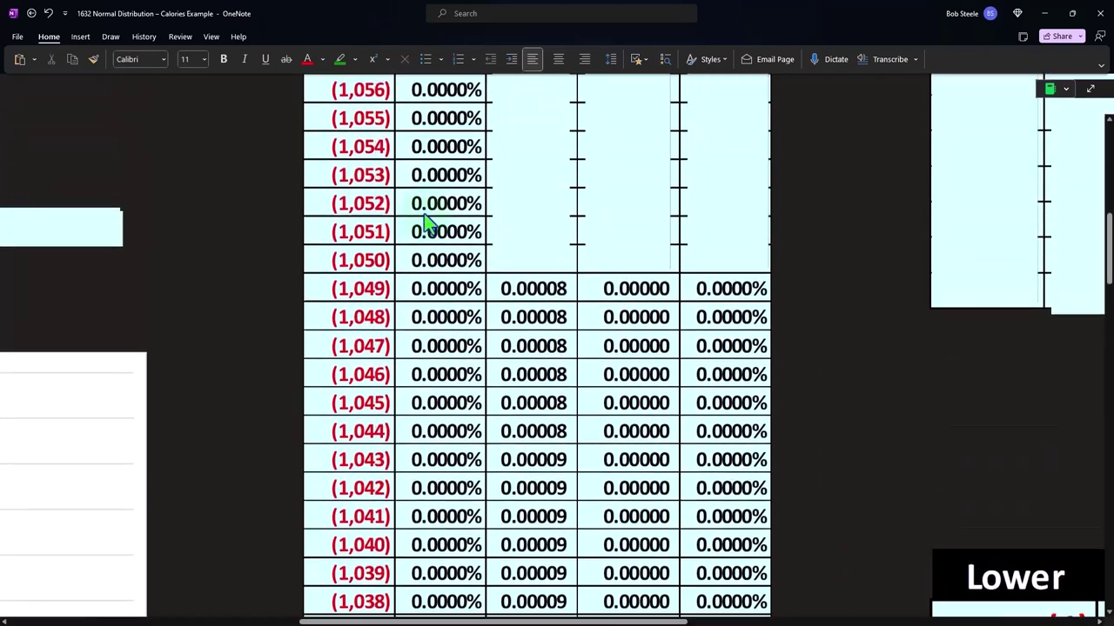
{"action": "scroll", "coordinate": [426, 222], "scroll_direction": "up", "scroll_amount": 3}
{"action": "scroll", "coordinate": [427, 219], "scroll_direction": "up", "scroll_amount": 4}
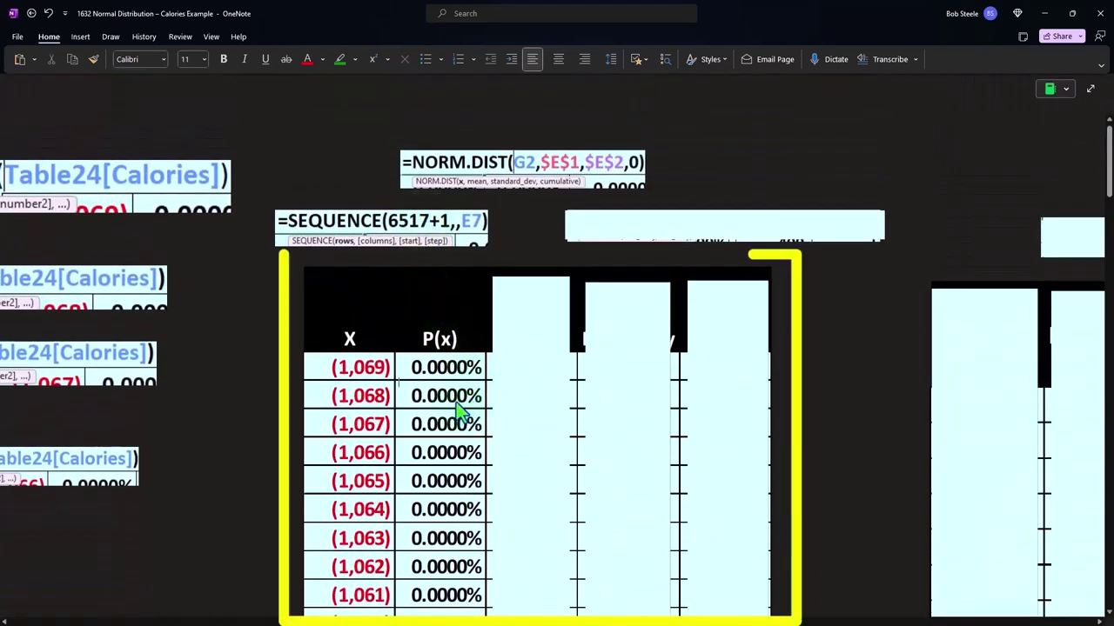
{"action": "left_click", "coordinate": [529, 294]}
{"action": "left_click_drag", "start_coordinate": [531, 278], "coordinate": [533, 401]}
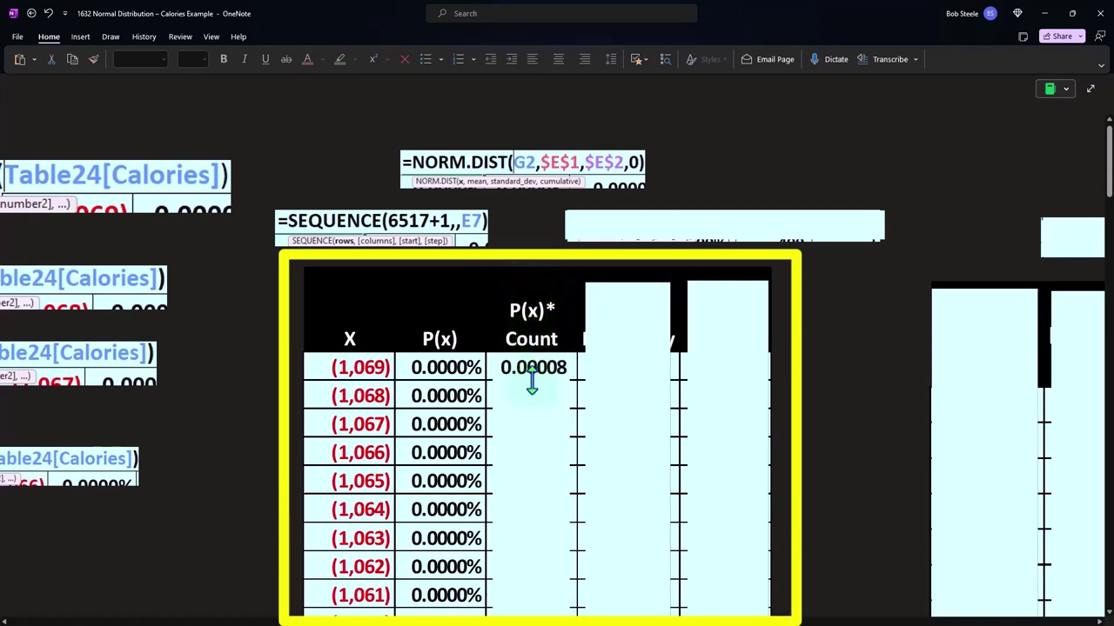
{"action": "left_click_drag", "start_coordinate": [532, 381], "coordinate": [530, 350]}
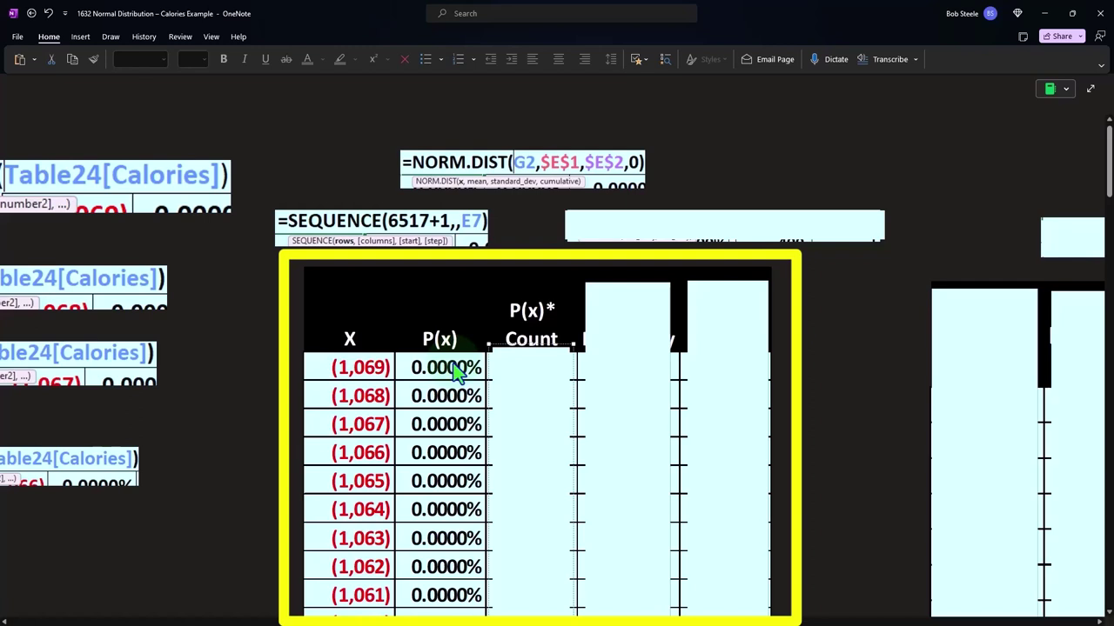
{"action": "left_click", "coordinate": [453, 368]}
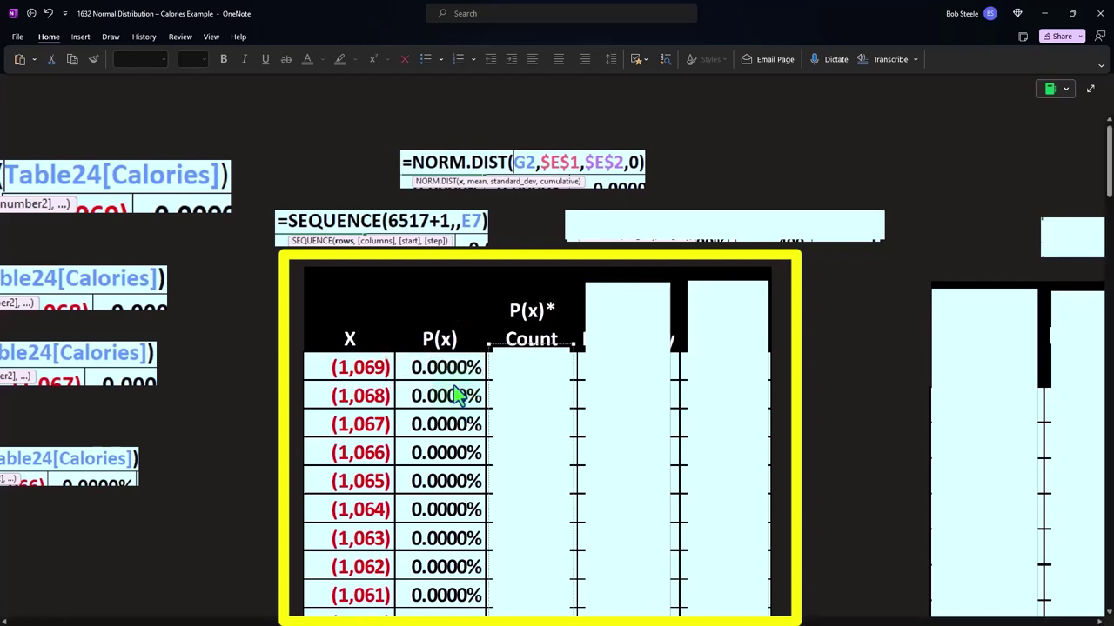
{"action": "left_click_drag", "start_coordinate": [507, 622], "coordinate": [268, 622]}
{"action": "scroll", "coordinate": [261, 566], "scroll_direction": "down", "scroll_amount": 5}
{"action": "scroll", "coordinate": [253, 539], "scroll_direction": "down", "scroll_amount": 4}
Remove the blank covers near the # of SD table, showing Count 457 and =COUNT(Table24[Calories])
{"action": "left_click", "coordinate": [280, 505]}
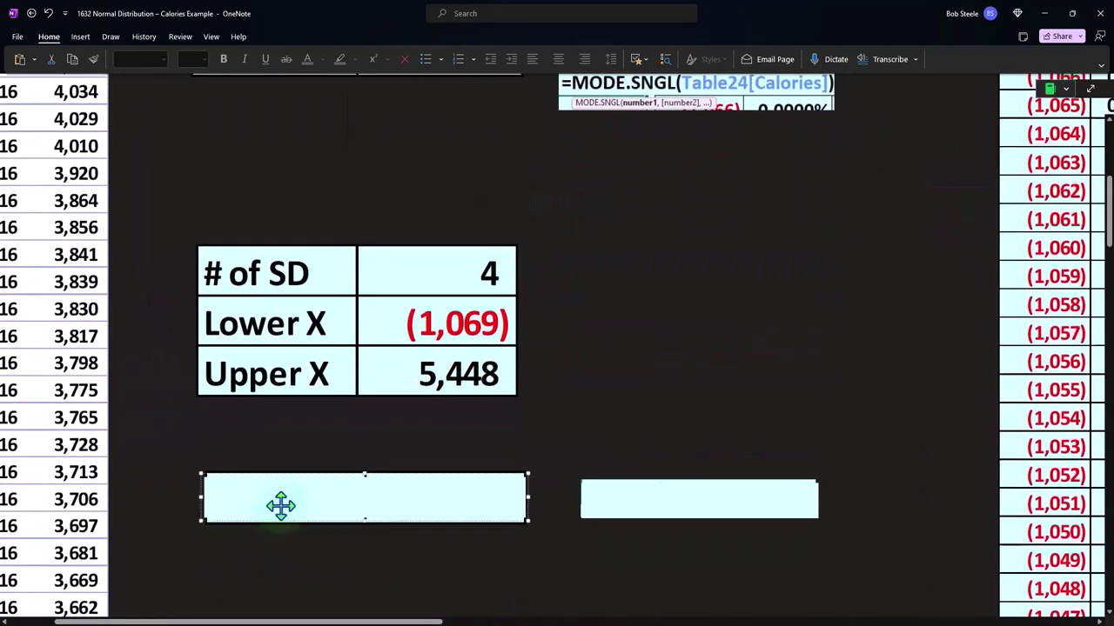
{"action": "left_click", "coordinate": [280, 502]}
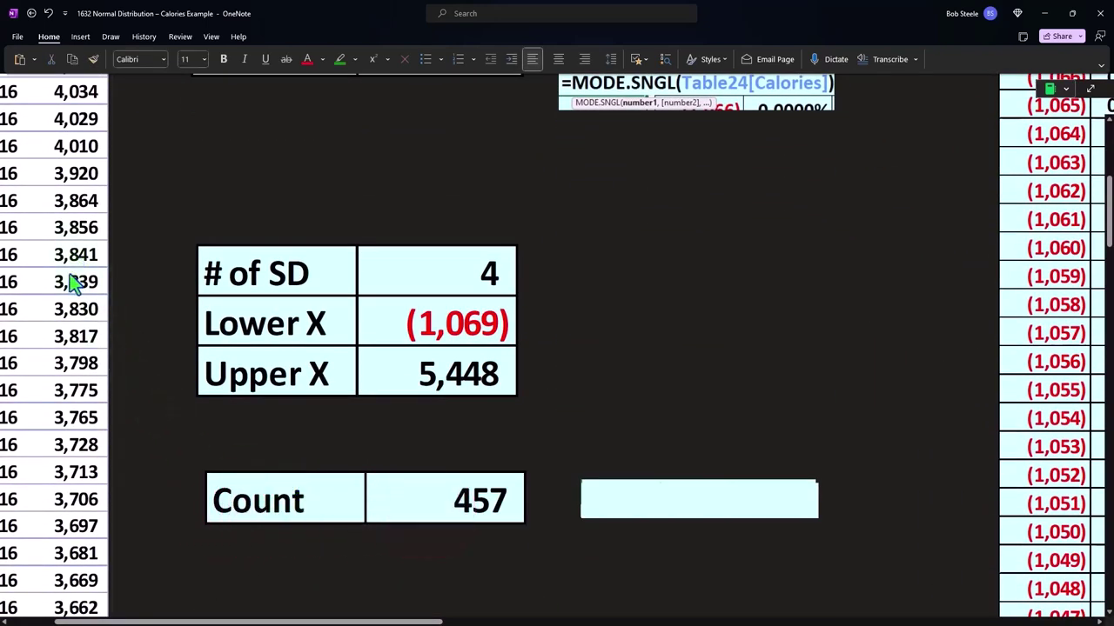
{"action": "left_click_drag", "start_coordinate": [233, 621], "coordinate": [195, 621]}
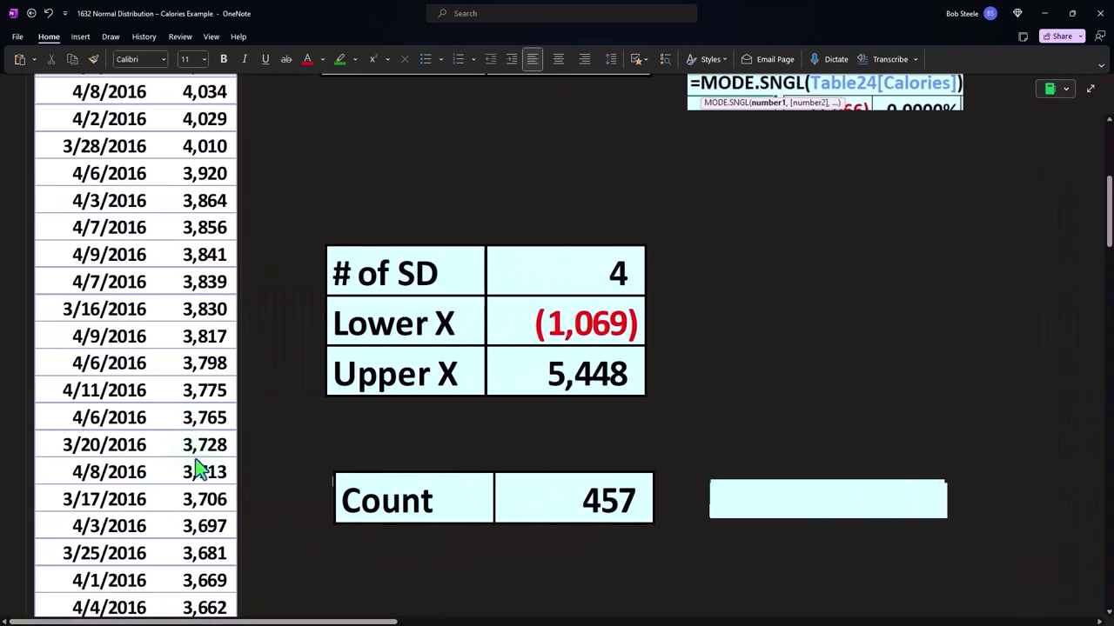
{"action": "left_click", "coordinate": [783, 505]}
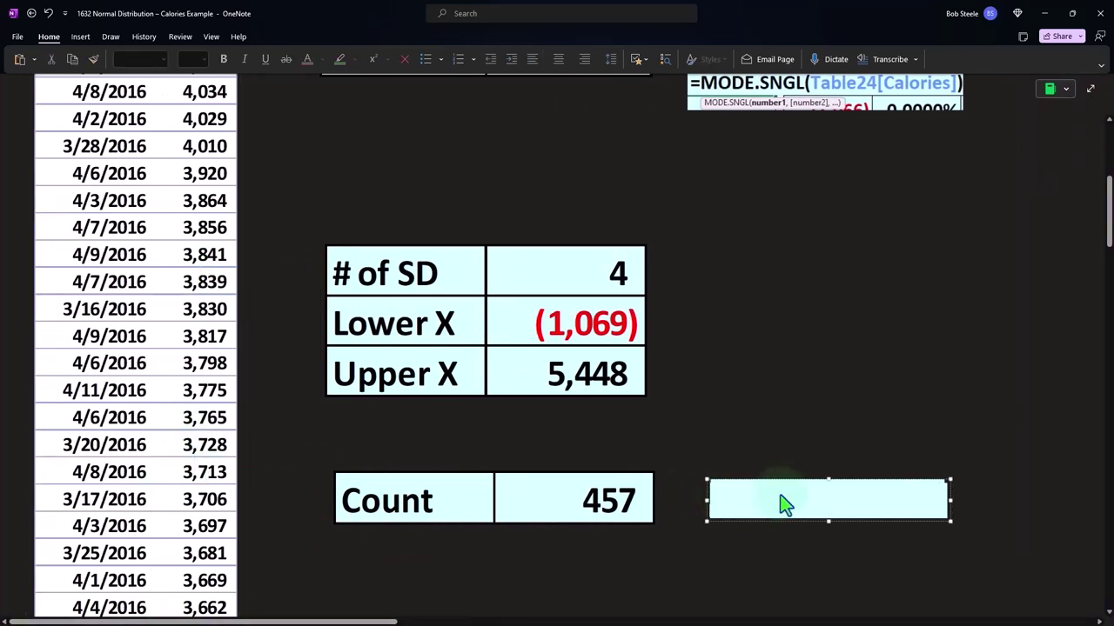
{"action": "key", "text": "Delete"}
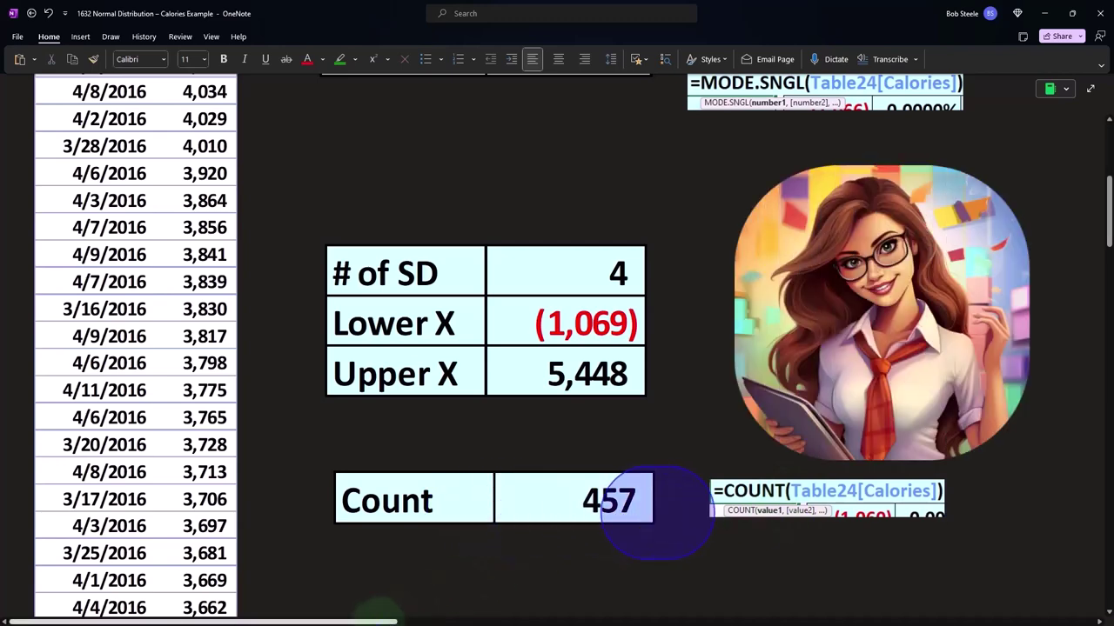
{"action": "left_click_drag", "start_coordinate": [383, 621], "coordinate": [634, 621]}
{"action": "scroll", "coordinate": [616, 623], "scroll_direction": "right", "scroll_amount": 3}
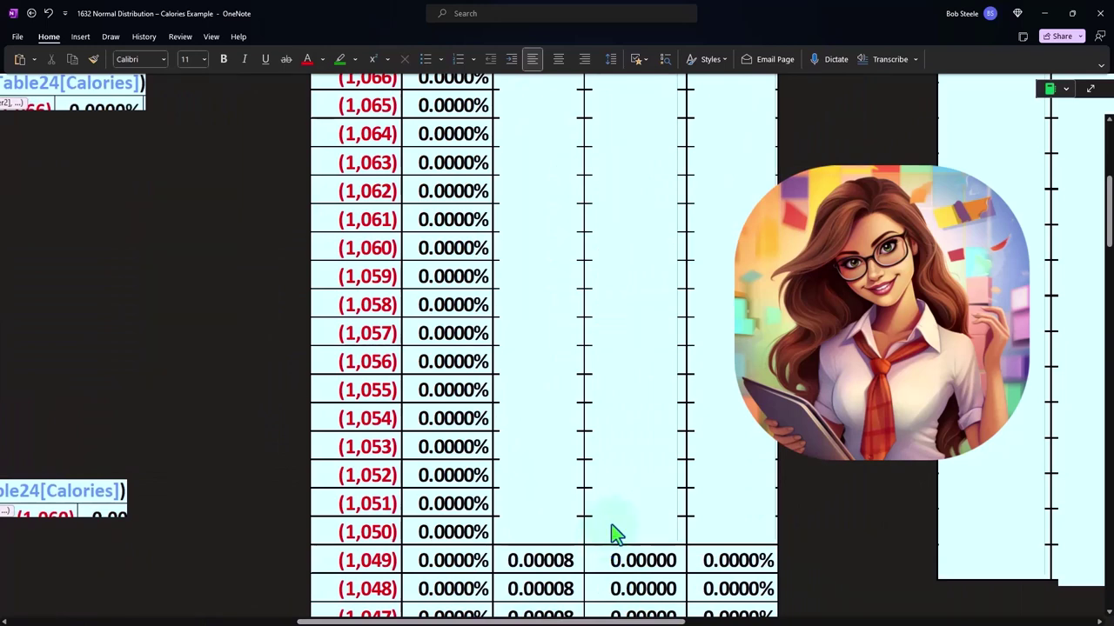
{"action": "scroll", "coordinate": [613, 533], "scroll_direction": "down", "scroll_amount": 5}
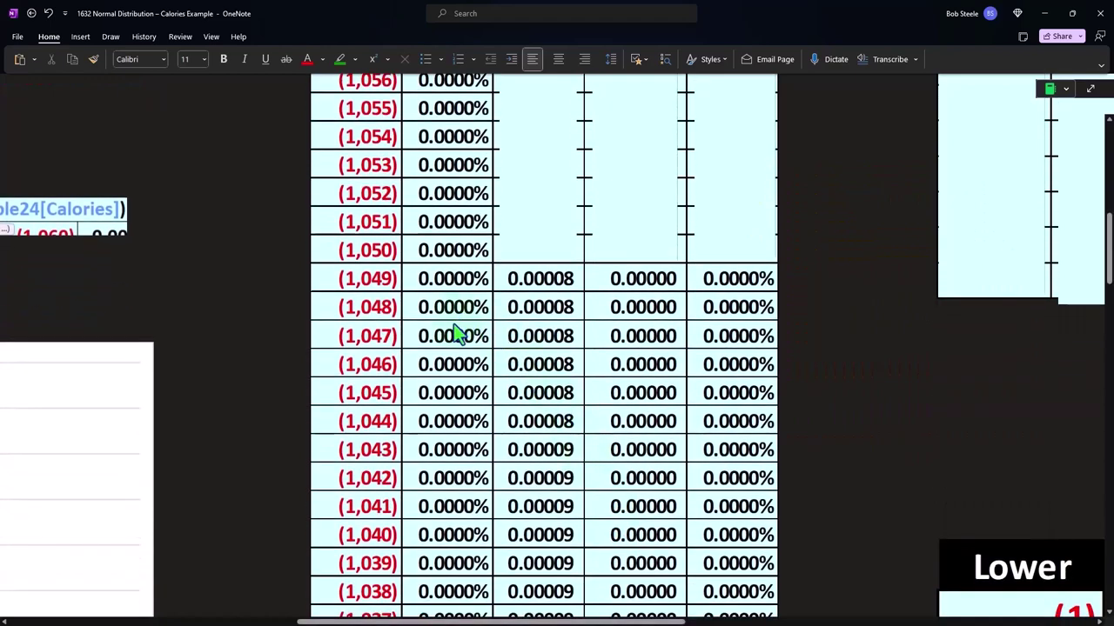
{"action": "scroll", "coordinate": [455, 335], "scroll_direction": "down", "scroll_amount": 4}
{"action": "scroll", "coordinate": [456, 403], "scroll_direction": "down", "scroll_amount": 1}
{"action": "scroll", "coordinate": [451, 400], "scroll_direction": "down", "scroll_amount": 8}
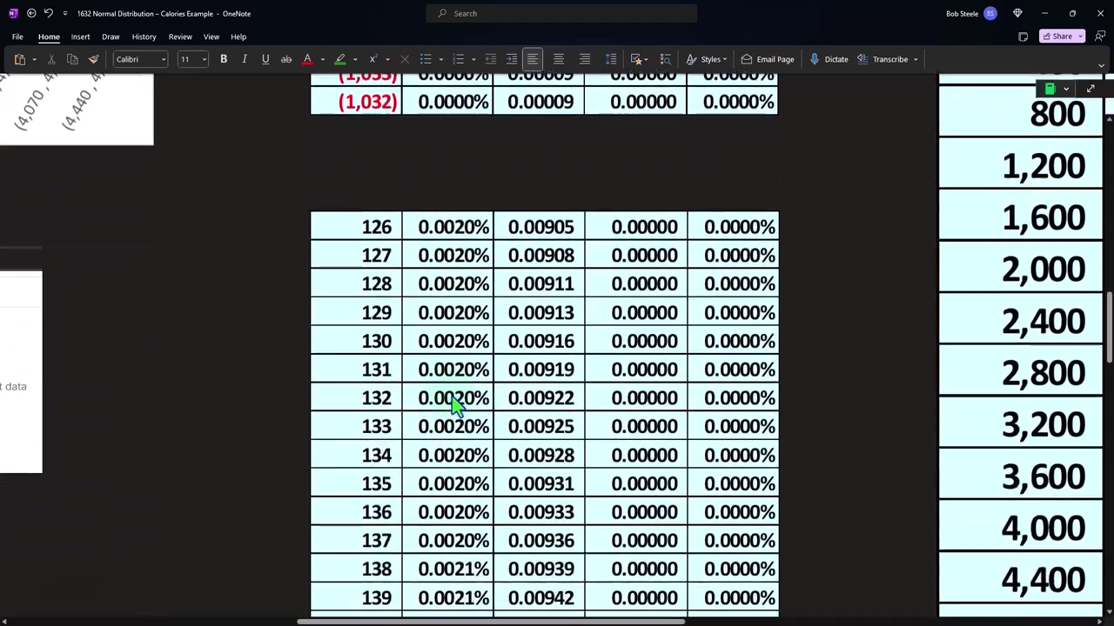
{"action": "scroll", "coordinate": [451, 402], "scroll_direction": "down", "scroll_amount": 1}
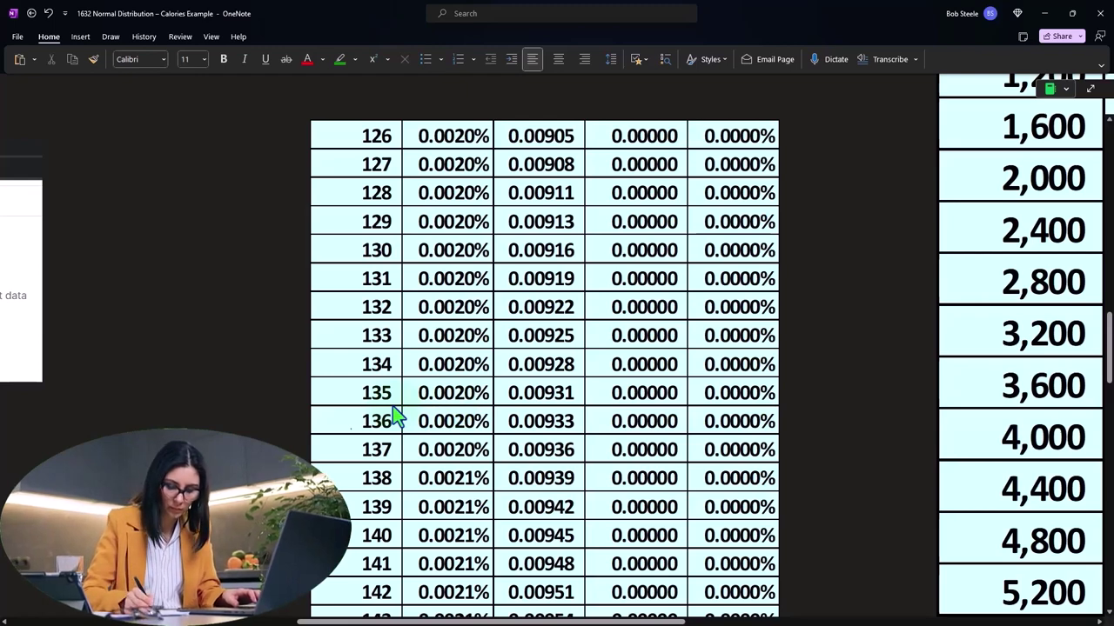
{"action": "scroll", "coordinate": [394, 411], "scroll_direction": "up", "scroll_amount": 3}
{"action": "scroll", "coordinate": [394, 411], "scroll_direction": "up", "scroll_amount": 7}
{"action": "scroll", "coordinate": [393, 410], "scroll_direction": "up", "scroll_amount": 3}
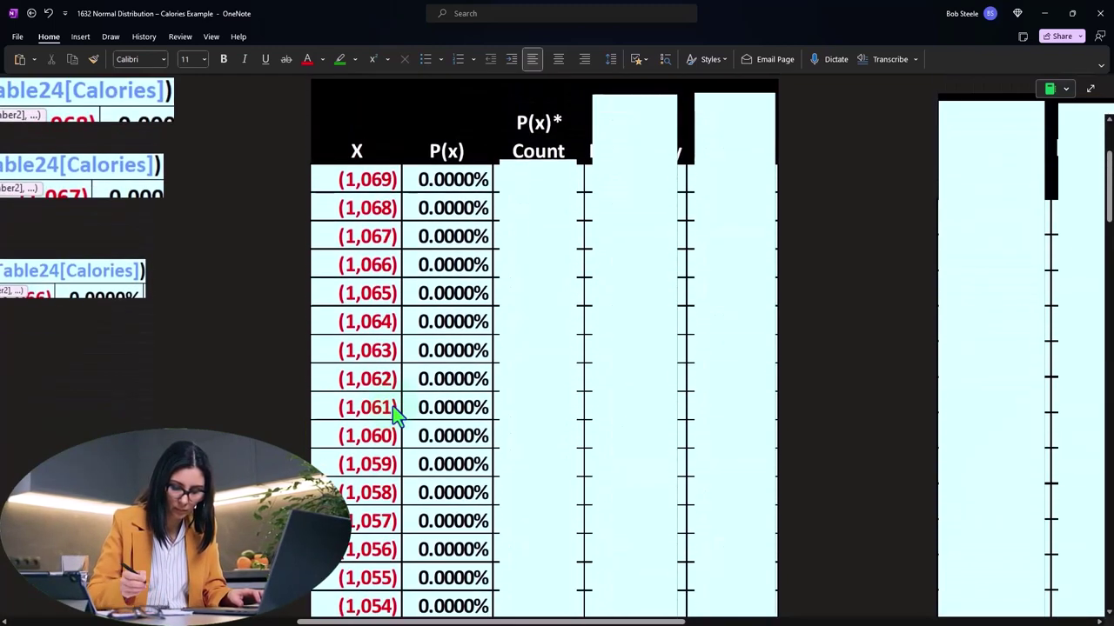
{"action": "left_click", "coordinate": [537, 207]}
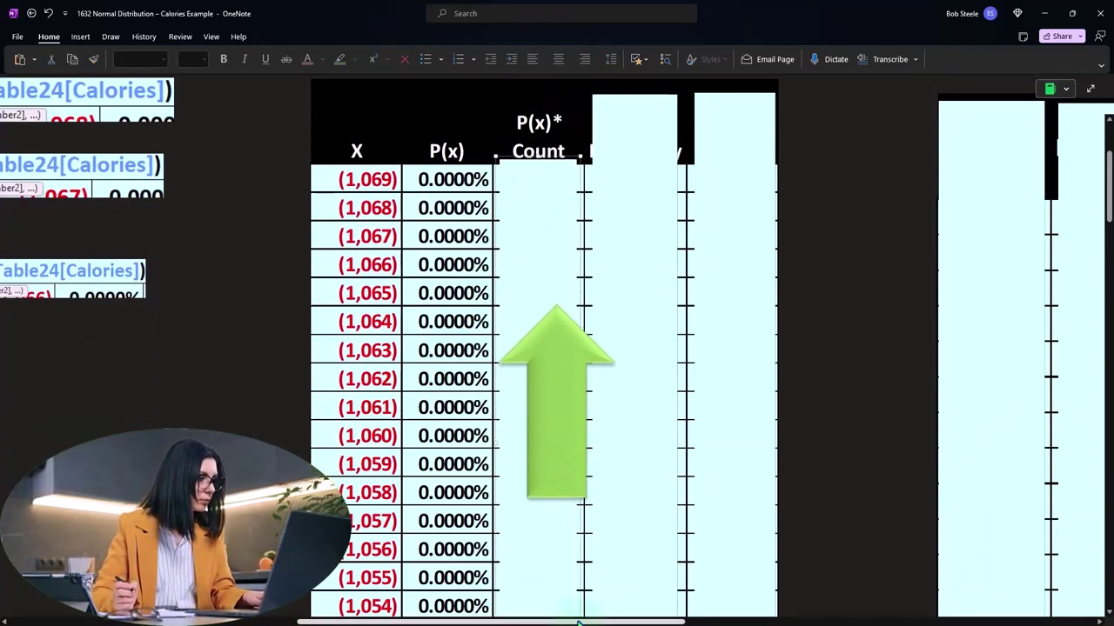
{"action": "scroll", "coordinate": [374, 330], "scroll_direction": "left", "scroll_amount": 10}
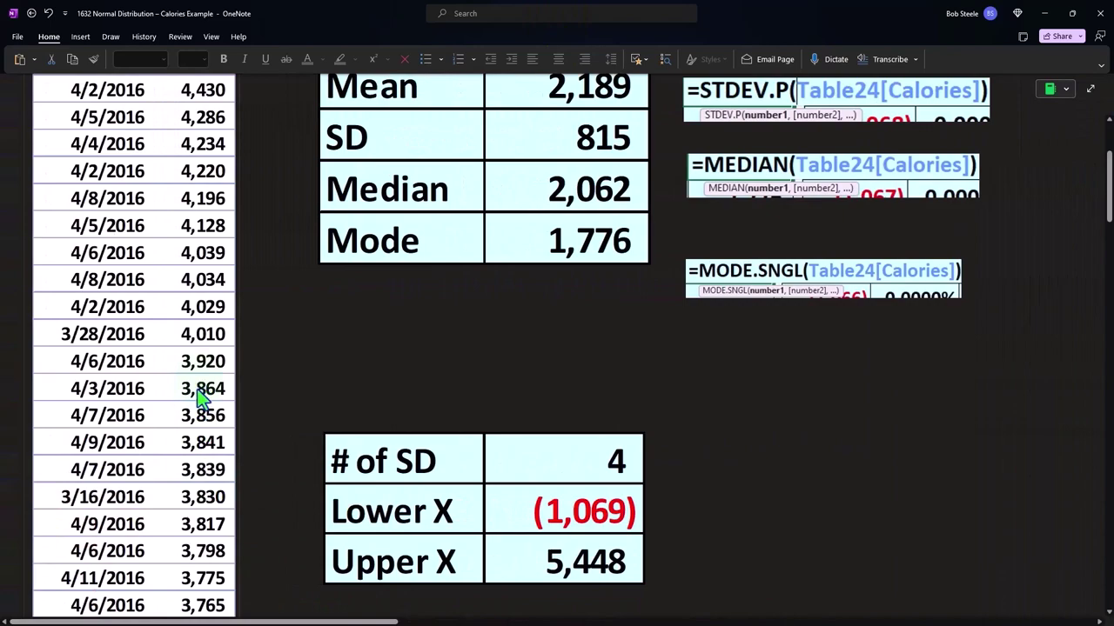
{"action": "left_click_drag", "start_coordinate": [298, 621], "coordinate": [558, 624]}
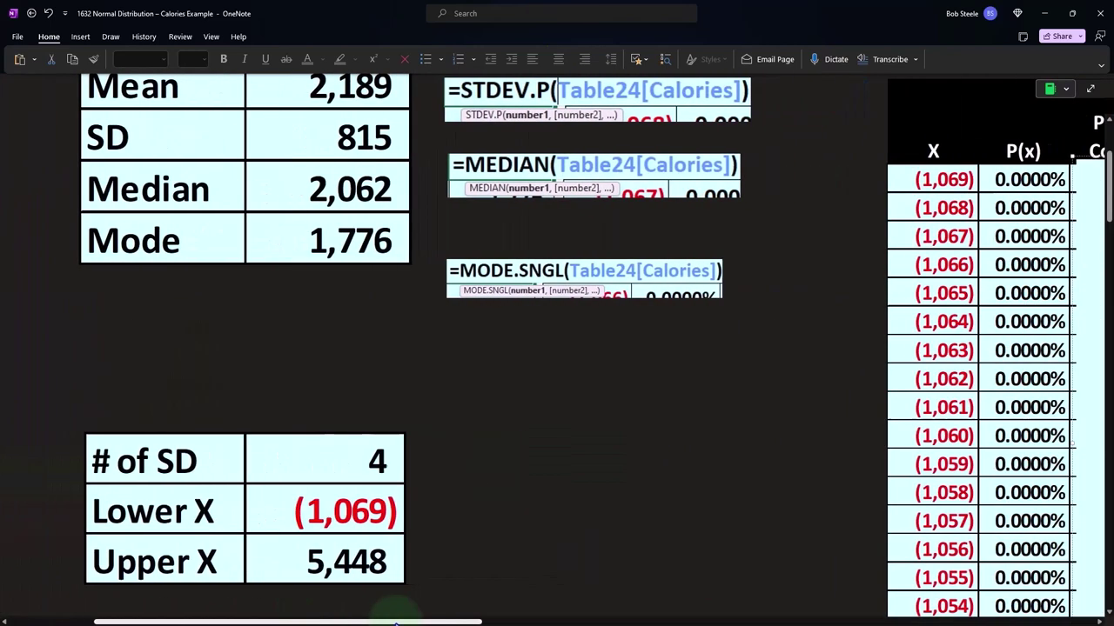
{"action": "scroll", "coordinate": [421, 335], "scroll_direction": "down", "scroll_amount": 5}
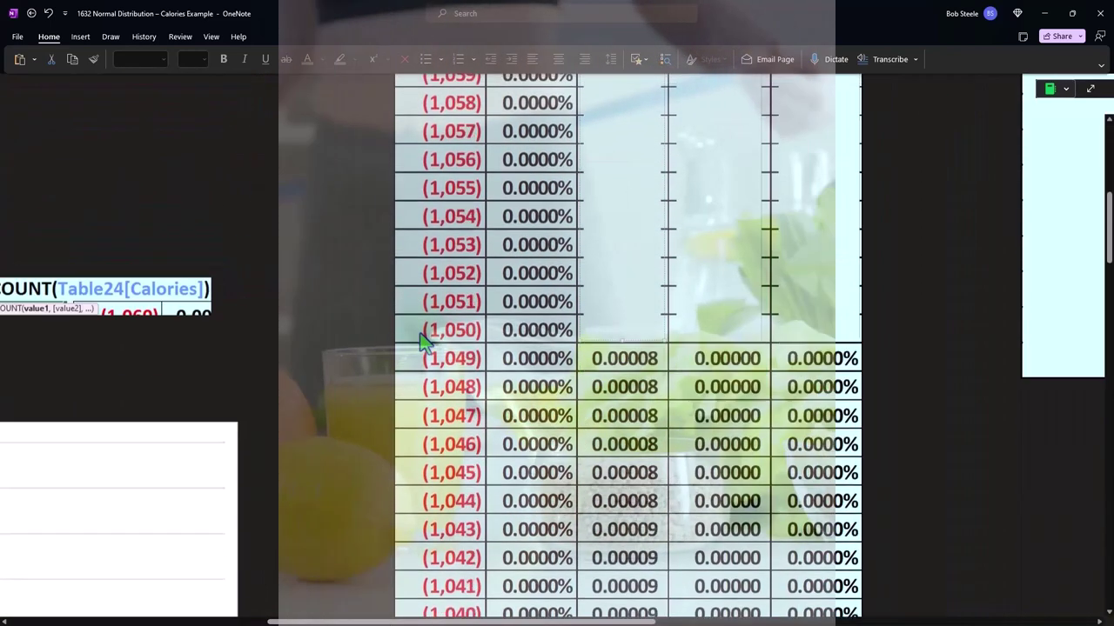
{"action": "scroll", "coordinate": [421, 339], "scroll_direction": "down", "scroll_amount": 5}
{"action": "scroll", "coordinate": [421, 339], "scroll_direction": "down", "scroll_amount": 3}
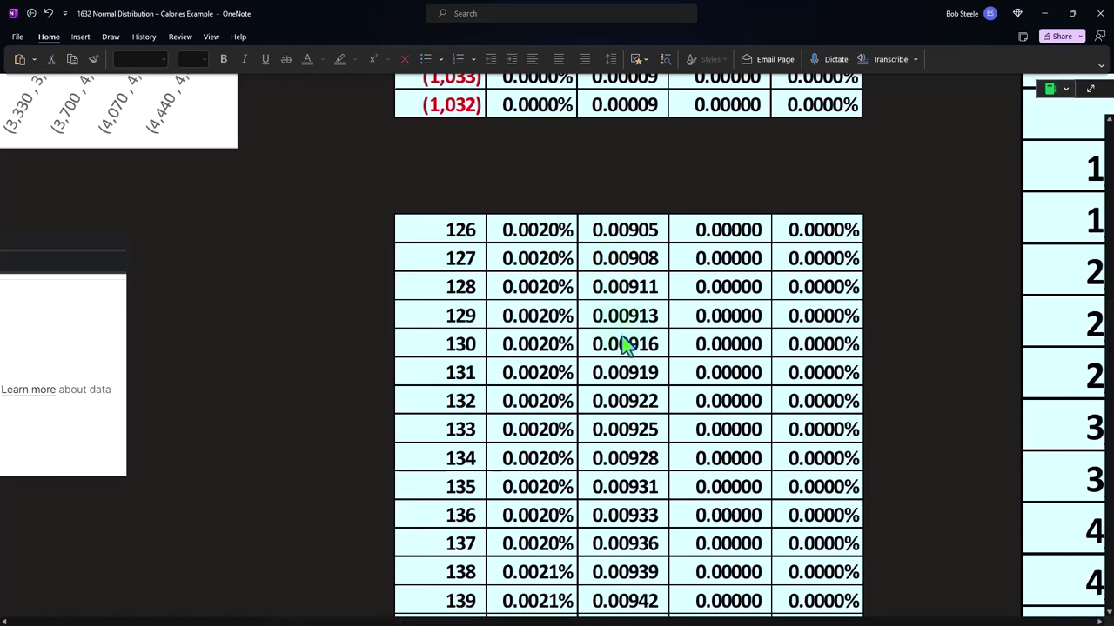
{"action": "scroll", "coordinate": [621, 365], "scroll_direction": "down", "scroll_amount": 1}
{"action": "scroll", "coordinate": [600, 400], "scroll_direction": "down", "scroll_amount": 3}
{"action": "scroll", "coordinate": [566, 439], "scroll_direction": "down", "scroll_amount": 2}
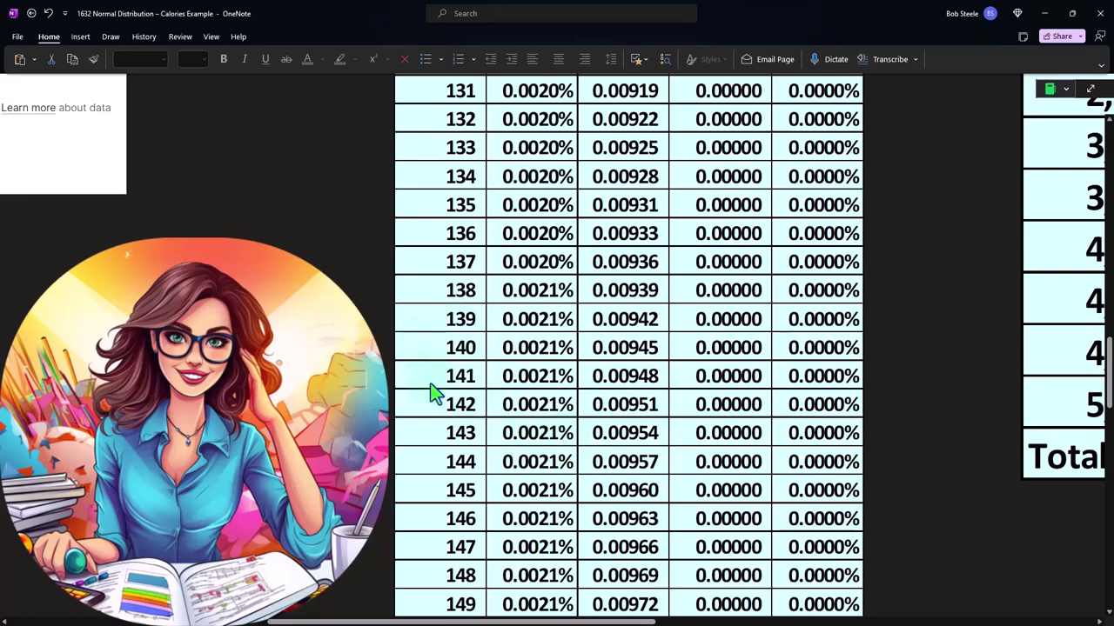
{"action": "scroll", "coordinate": [432, 411], "scroll_direction": "up", "scroll_amount": 5}
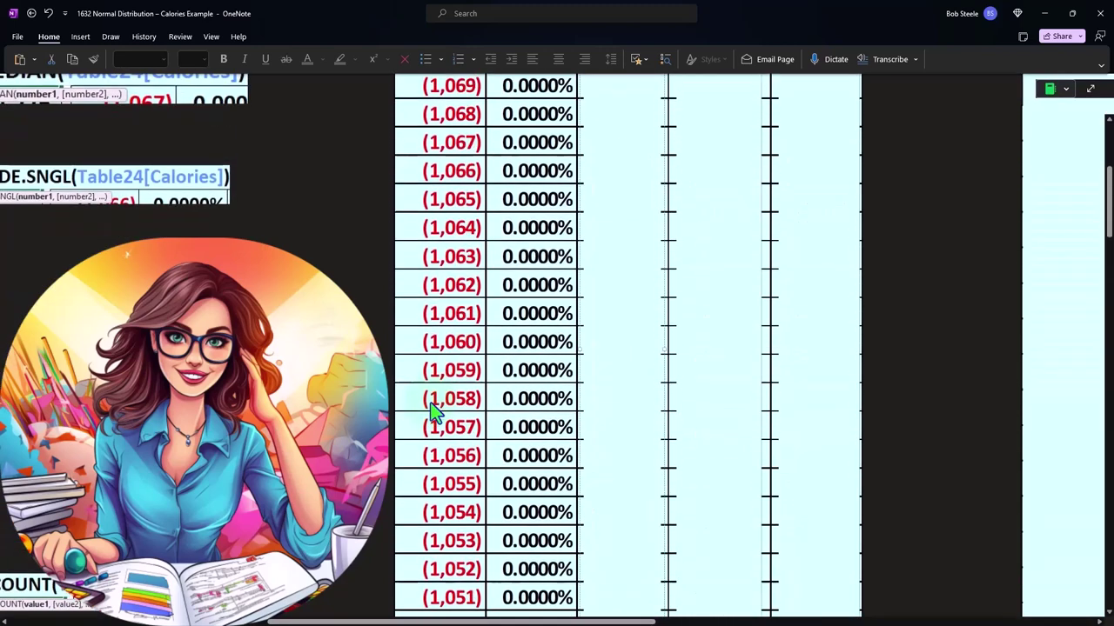
{"action": "scroll", "coordinate": [433, 412], "scroll_direction": "up", "scroll_amount": 3}
Scroll down the probability table and drag the Calculator showing 6,517 over its middle
{"action": "scroll", "coordinate": [572, 361], "scroll_direction": "down", "scroll_amount": 1}
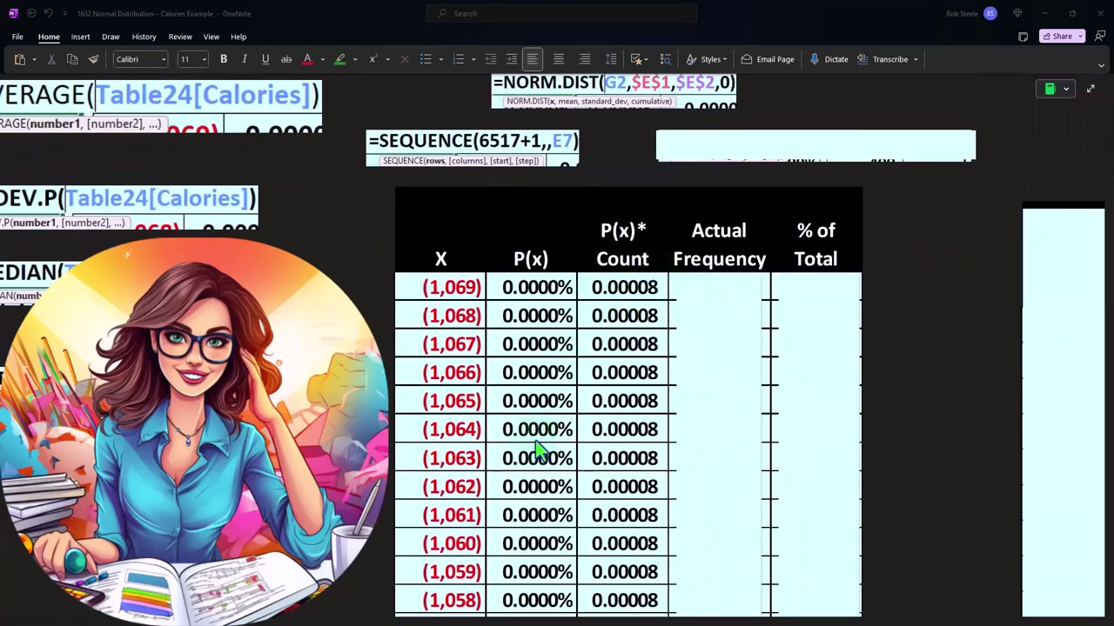
{"action": "scroll", "coordinate": [537, 448], "scroll_direction": "down", "scroll_amount": 4}
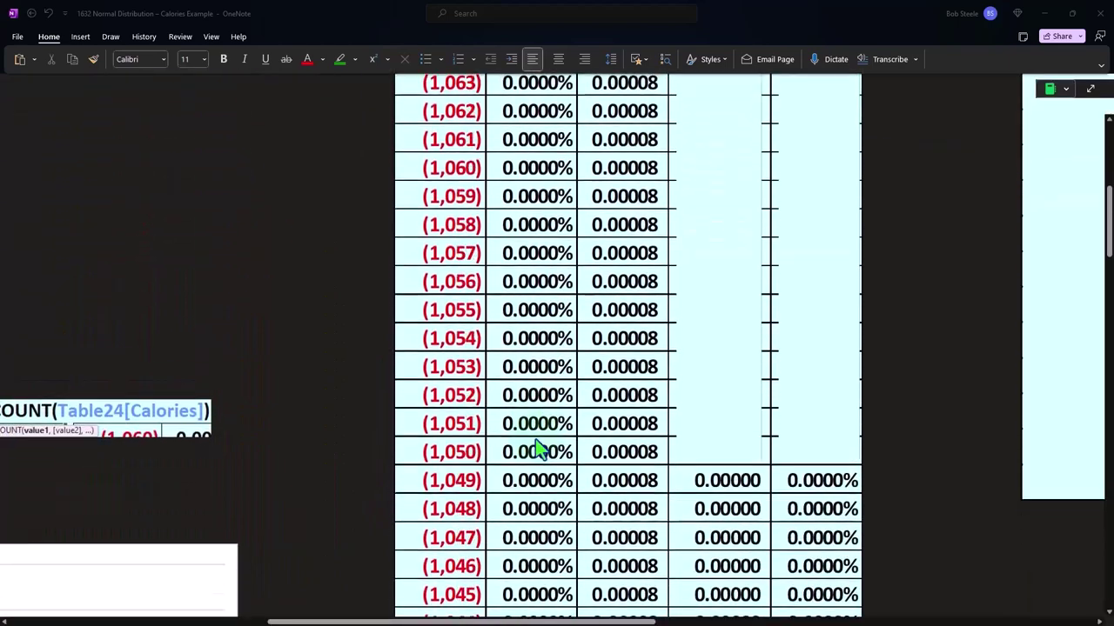
{"action": "scroll", "coordinate": [537, 448], "scroll_direction": "down", "scroll_amount": 2}
{"action": "scroll", "coordinate": [537, 448], "scroll_direction": "down", "scroll_amount": 3}
{"action": "scroll", "coordinate": [536, 448], "scroll_direction": "down", "scroll_amount": 3}
{"action": "scroll", "coordinate": [537, 449], "scroll_direction": "down", "scroll_amount": 2}
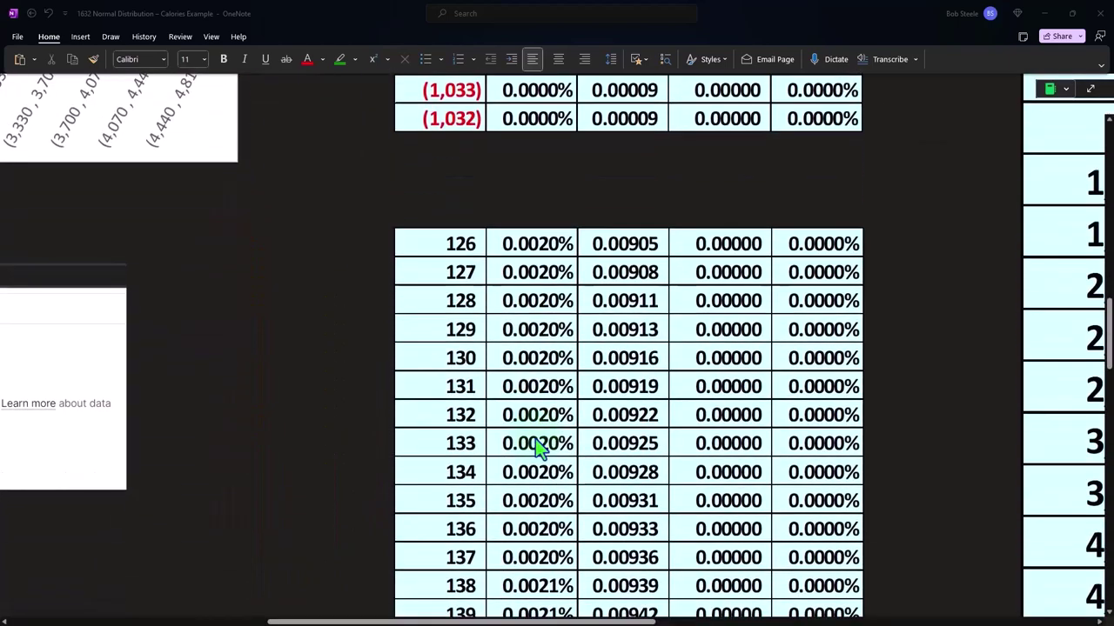
{"action": "scroll", "coordinate": [505, 431], "scroll_direction": "up", "scroll_amount": 1}
{"action": "scroll", "coordinate": [504, 426], "scroll_direction": "up", "scroll_amount": 4}
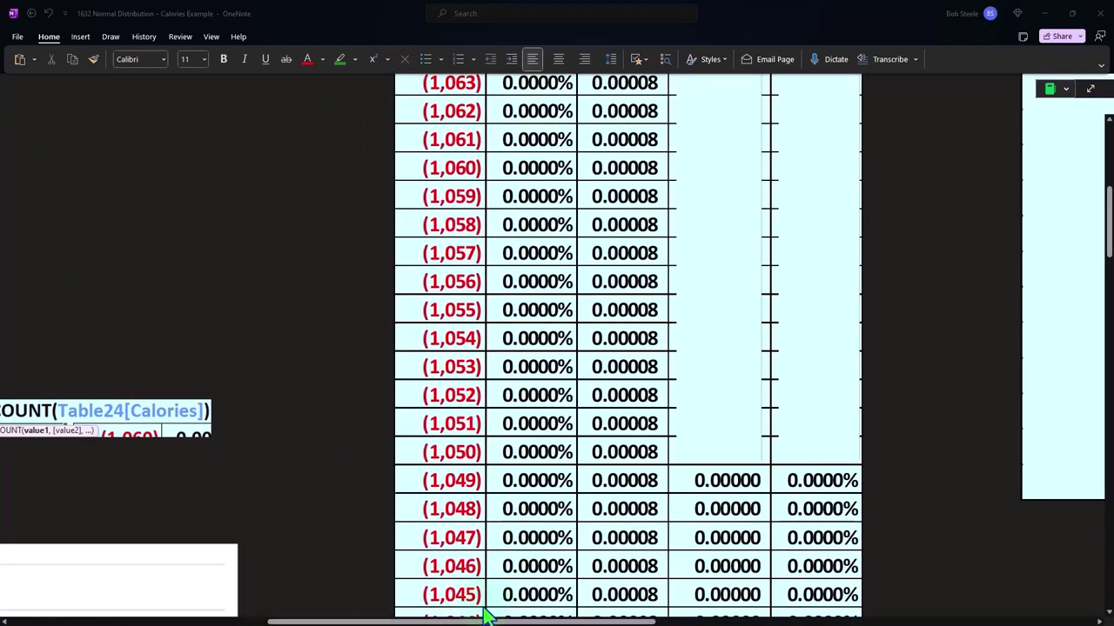
{"action": "left_click_drag", "start_coordinate": [484, 622], "coordinate": [295, 620]}
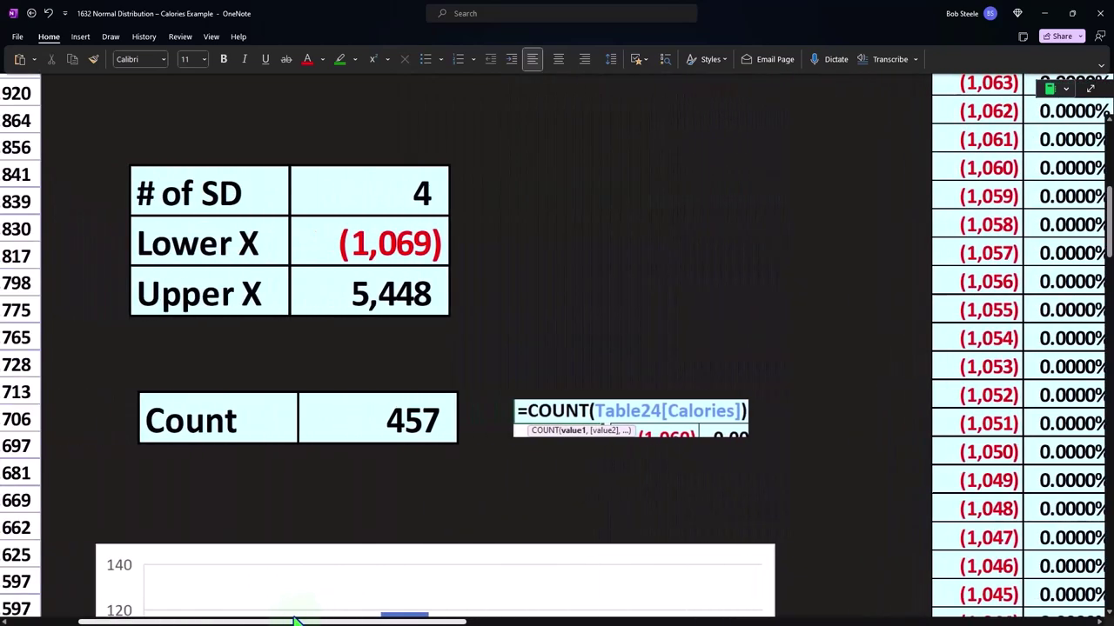
{"action": "scroll", "coordinate": [435, 423], "scroll_direction": "right", "scroll_amount": 6}
{"action": "scroll", "coordinate": [497, 522], "scroll_direction": "right", "scroll_amount": 2}
{"action": "scroll", "coordinate": [459, 423], "scroll_direction": "down", "scroll_amount": 5}
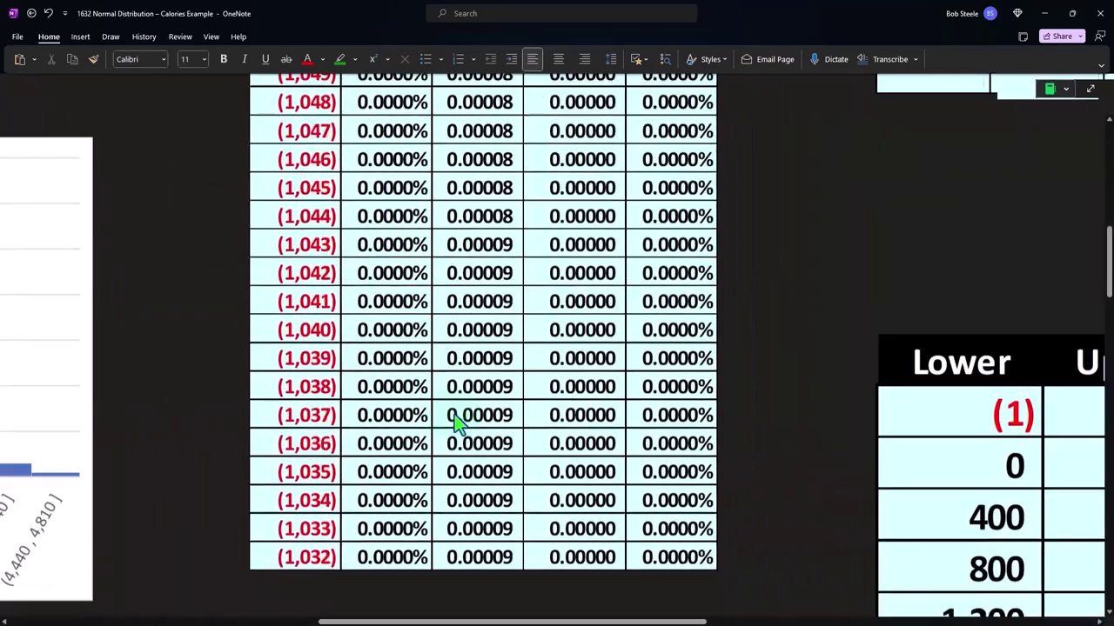
{"action": "scroll", "coordinate": [454, 414], "scroll_direction": "down", "scroll_amount": 5}
{"action": "scroll", "coordinate": [454, 414], "scroll_direction": "down", "scroll_amount": 3}
{"action": "scroll", "coordinate": [435, 418], "scroll_direction": "down", "scroll_amount": 2}
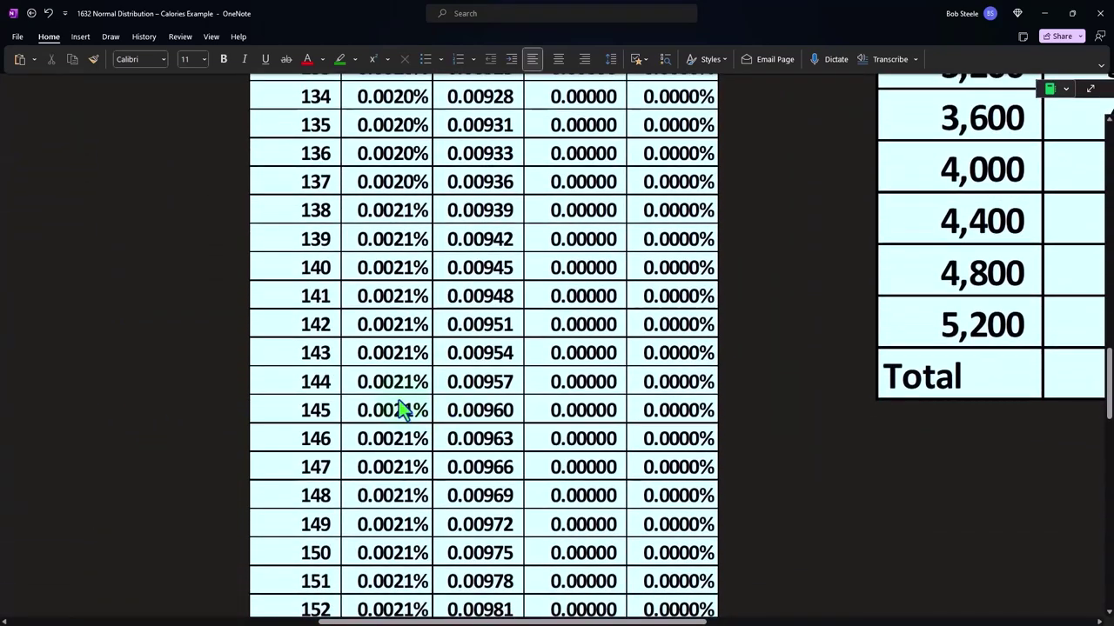
{"action": "left_click_drag", "start_coordinate": [870, 240], "coordinate": [619, 345]}
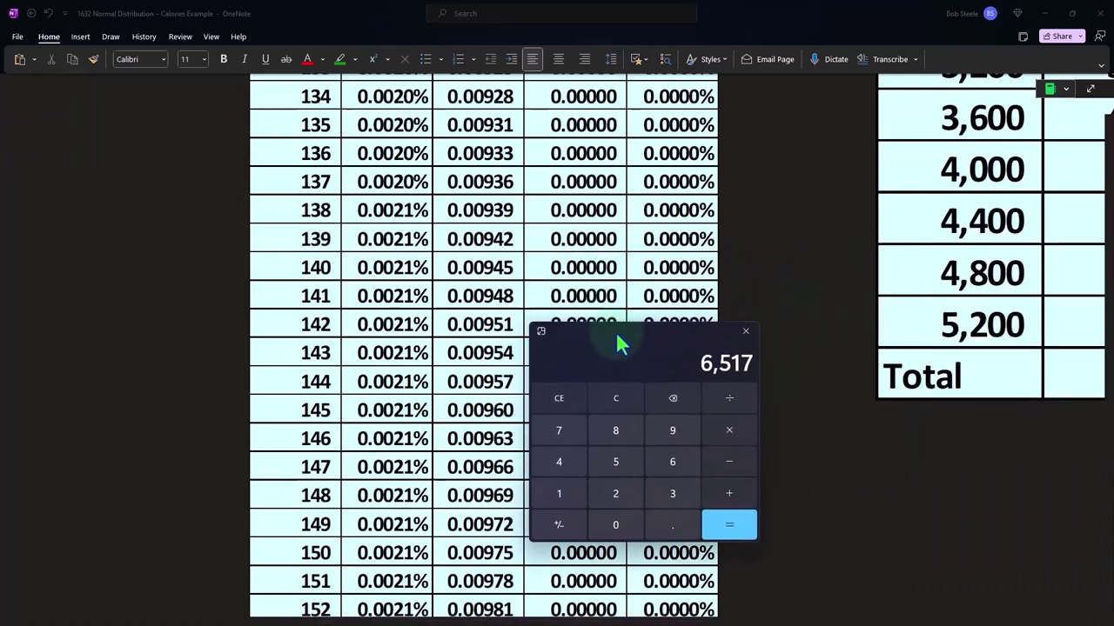
Compute 457 × 0.000021 = 0.009597 in Calculator and move the window further right
{"action": "left_click", "coordinate": [615, 400]}
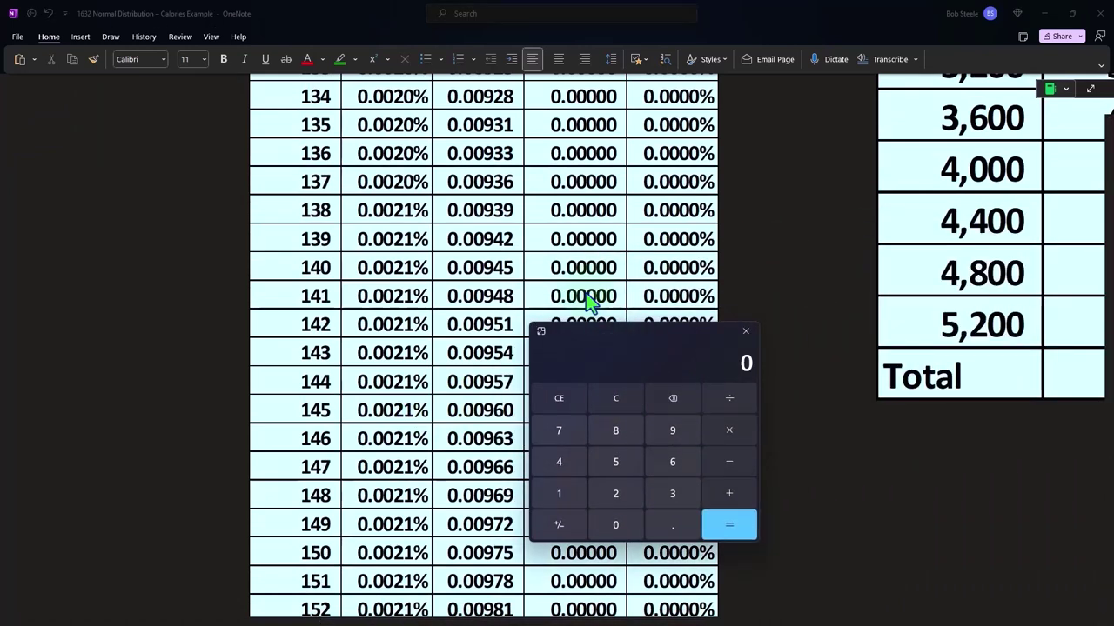
{"action": "type", "text": "457"}
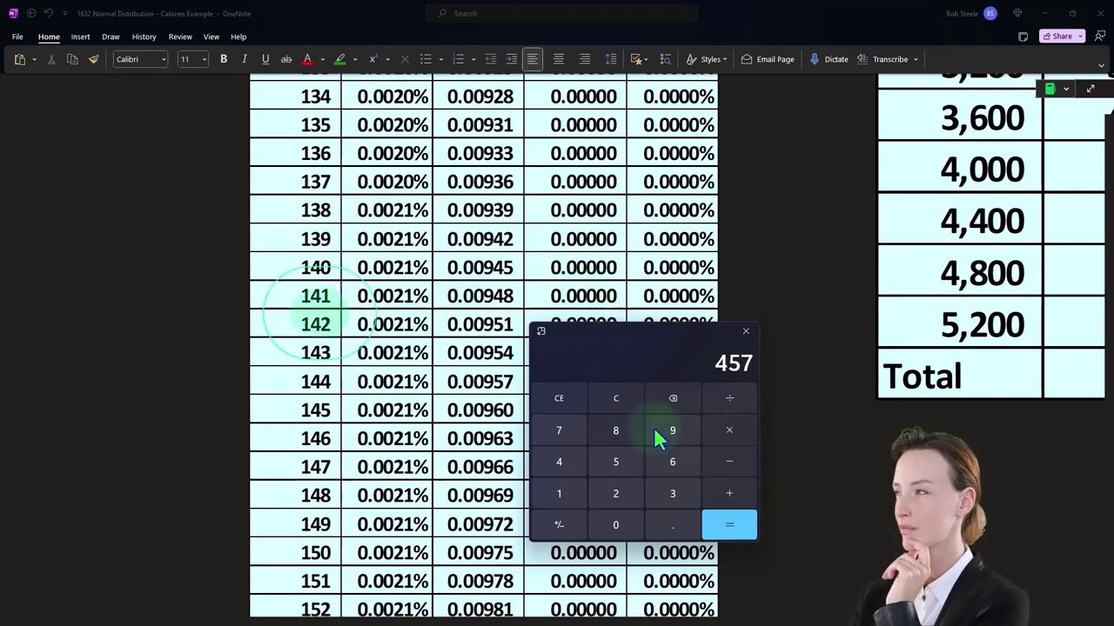
{"action": "left_click", "coordinate": [724, 450]}
{"action": "type", "text": "."}
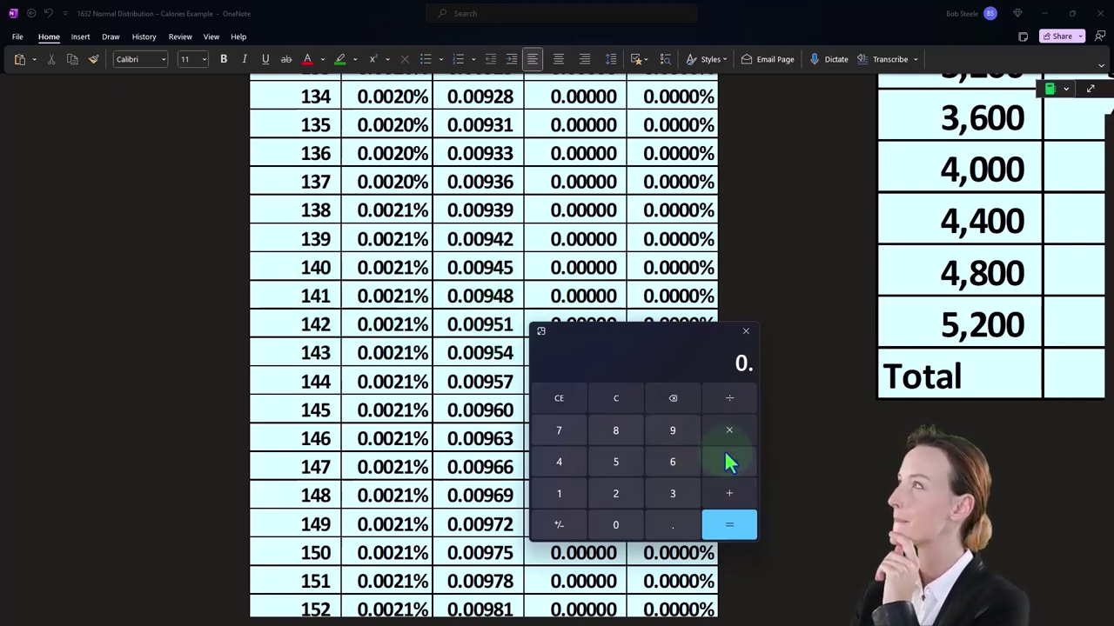
{"action": "type", "text": "000021"}
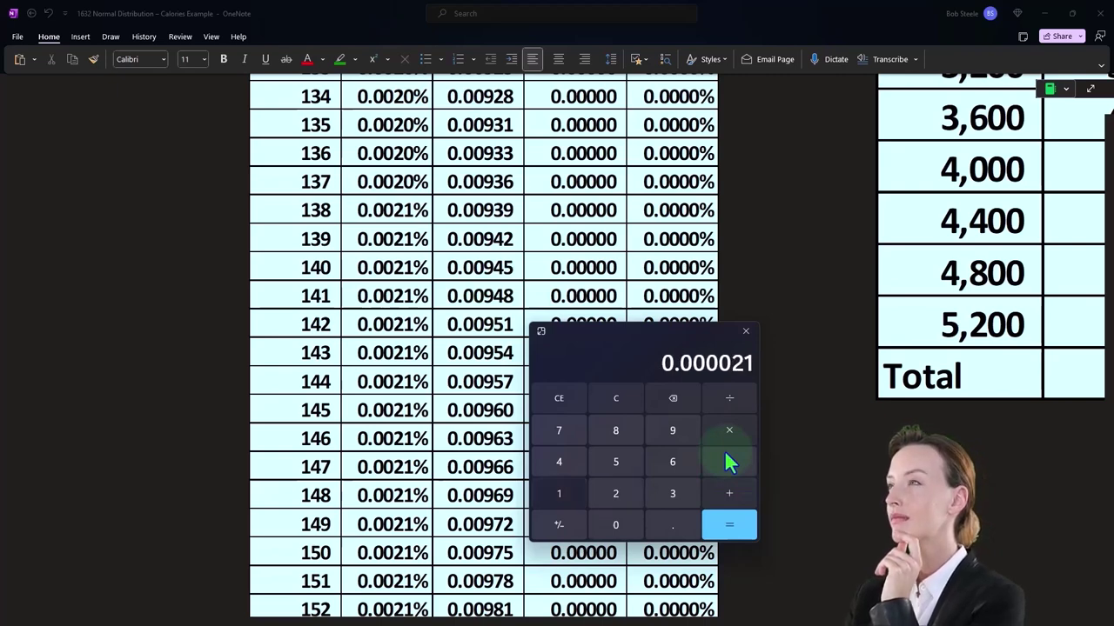
{"action": "key", "text": "Return"}
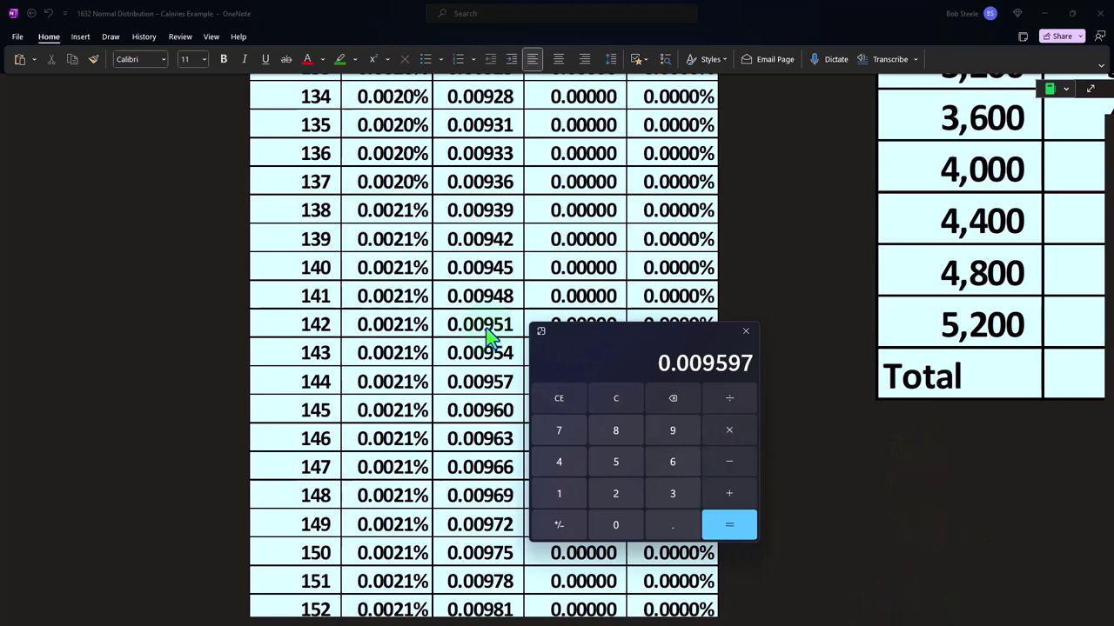
{"action": "left_click_drag", "start_coordinate": [577, 345], "coordinate": [760, 345]}
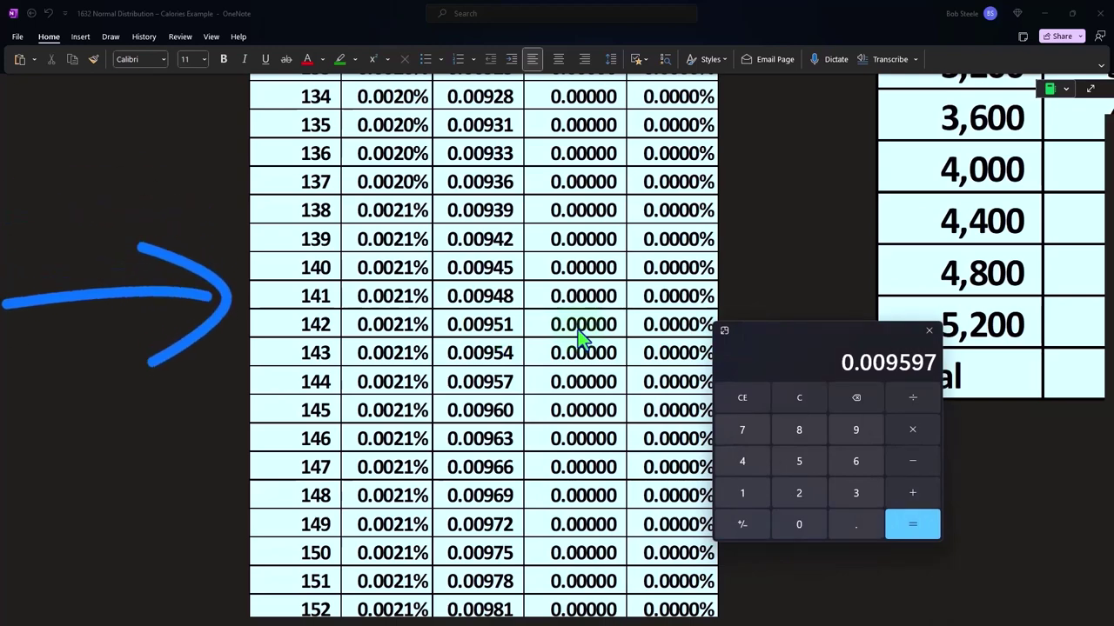
{"action": "scroll", "coordinate": [578, 330], "scroll_direction": "up", "scroll_amount": 5}
Return to the page to reveal the Actual Frequency column's 0.00000 values
{"action": "scroll", "coordinate": [577, 329], "scroll_direction": "up", "scroll_amount": 20}
{"action": "scroll", "coordinate": [580, 330], "scroll_direction": "up", "scroll_amount": 5}
{"action": "scroll", "coordinate": [580, 331], "scroll_direction": "up", "scroll_amount": 5}
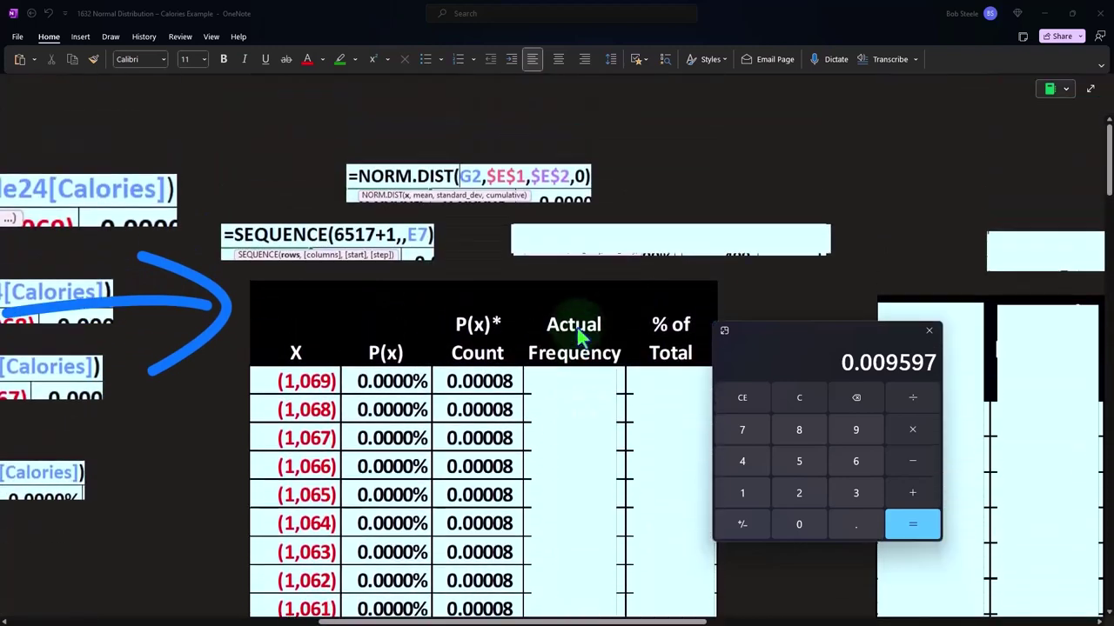
{"action": "left_click", "coordinate": [565, 408]}
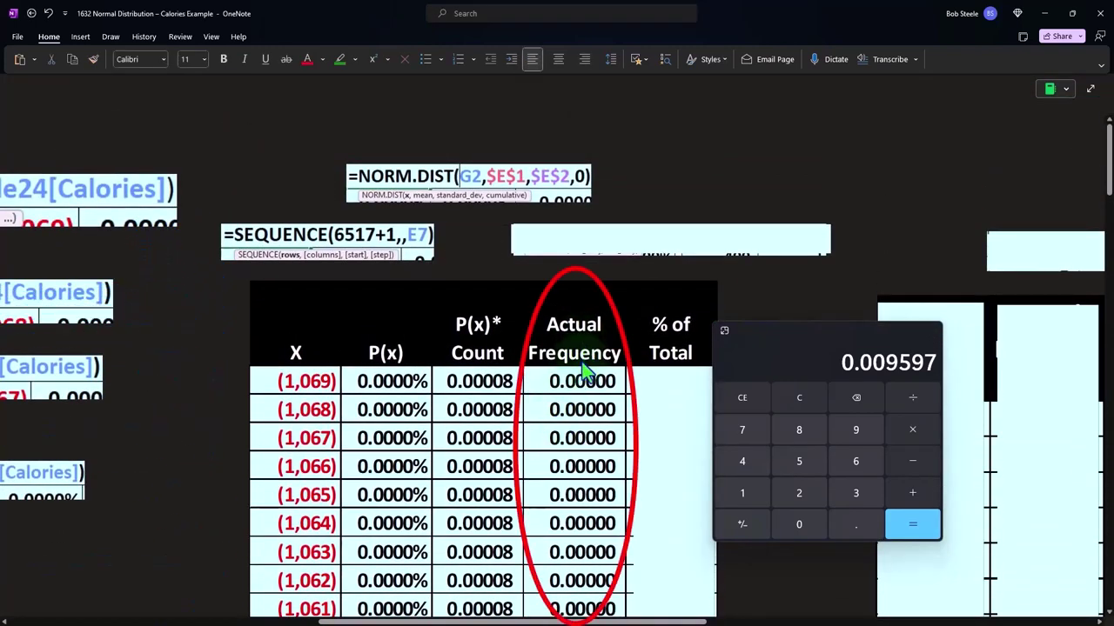
Scroll through the whole table, then move the Calculator up beside it
{"action": "scroll", "coordinate": [579, 369], "scroll_direction": "down", "scroll_amount": 5}
{"action": "scroll", "coordinate": [579, 370], "scroll_direction": "down", "scroll_amount": 7}
{"action": "scroll", "coordinate": [579, 369], "scroll_direction": "down", "scroll_amount": 4}
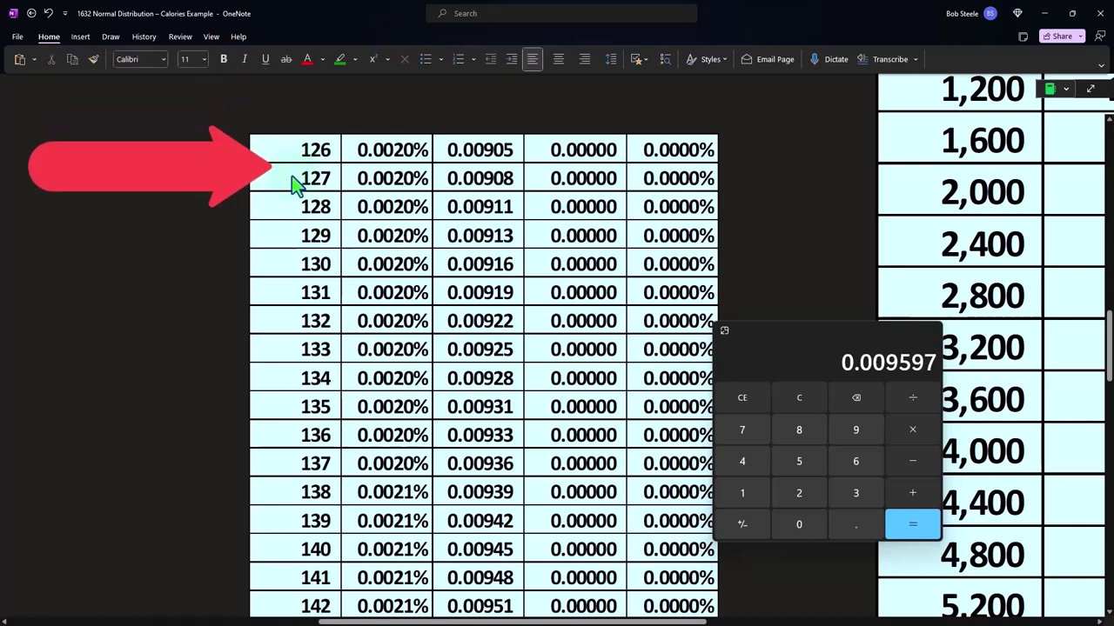
{"action": "scroll", "coordinate": [573, 189], "scroll_direction": "down", "scroll_amount": 3}
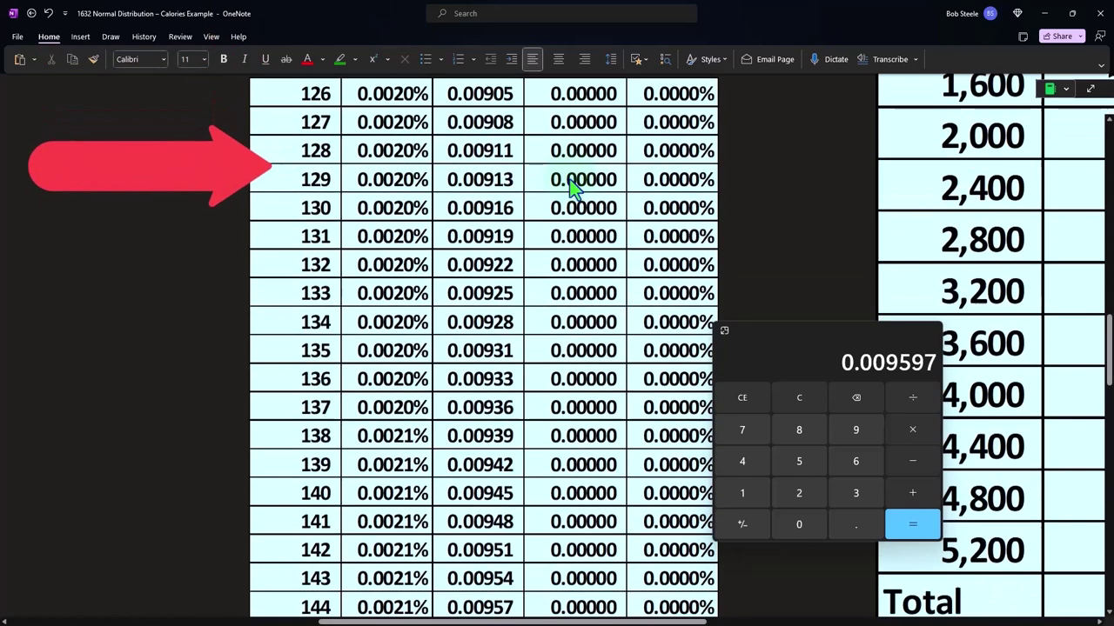
{"action": "scroll", "coordinate": [572, 190], "scroll_direction": "down", "scroll_amount": 3}
{"action": "scroll", "coordinate": [572, 190], "scroll_direction": "down", "scroll_amount": 3}
{"action": "scroll", "coordinate": [572, 190], "scroll_direction": "down", "scroll_amount": 3}
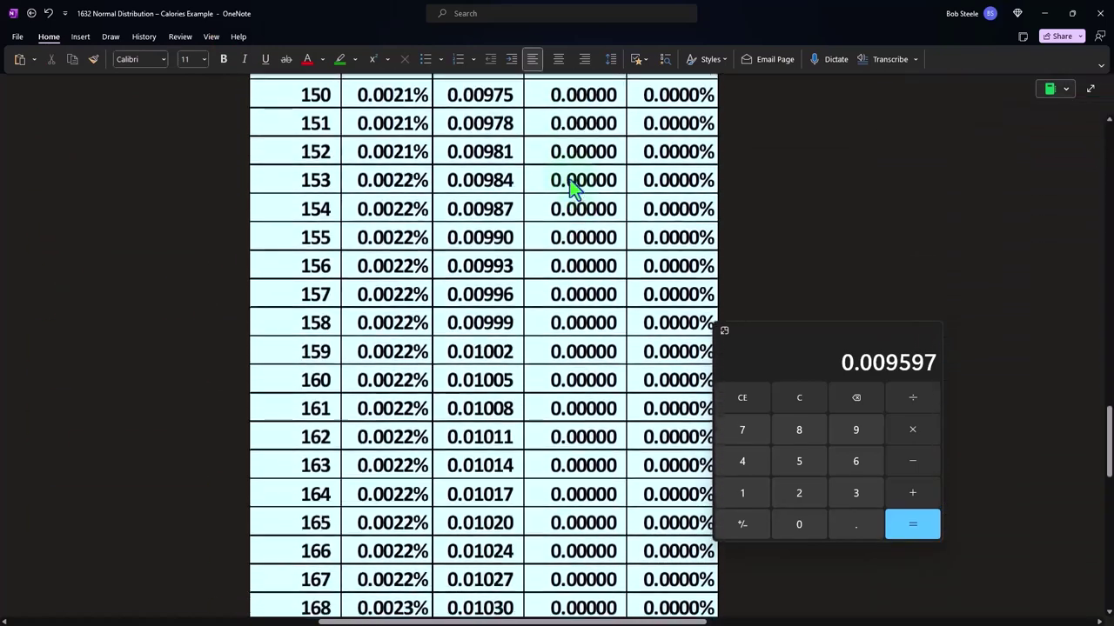
{"action": "scroll", "coordinate": [572, 189], "scroll_direction": "down", "scroll_amount": 4}
{"action": "scroll", "coordinate": [572, 189], "scroll_direction": "down", "scroll_amount": 3}
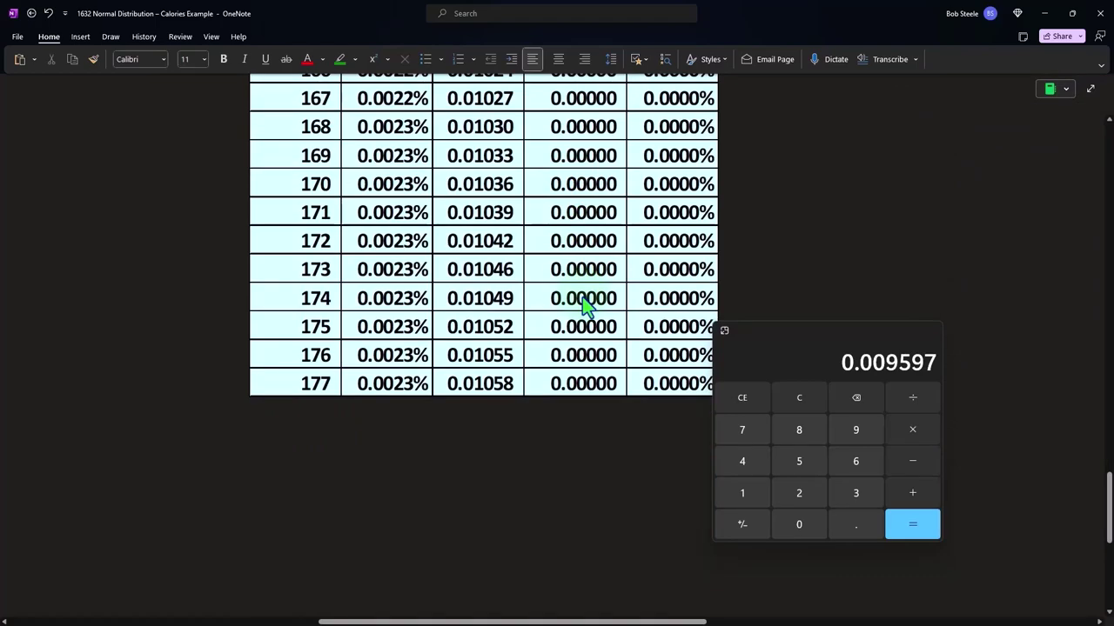
{"action": "scroll", "coordinate": [583, 298], "scroll_direction": "up", "scroll_amount": 5}
{"action": "scroll", "coordinate": [583, 298], "scroll_direction": "up", "scroll_amount": 8}
{"action": "scroll", "coordinate": [583, 299], "scroll_direction": "up", "scroll_amount": 8}
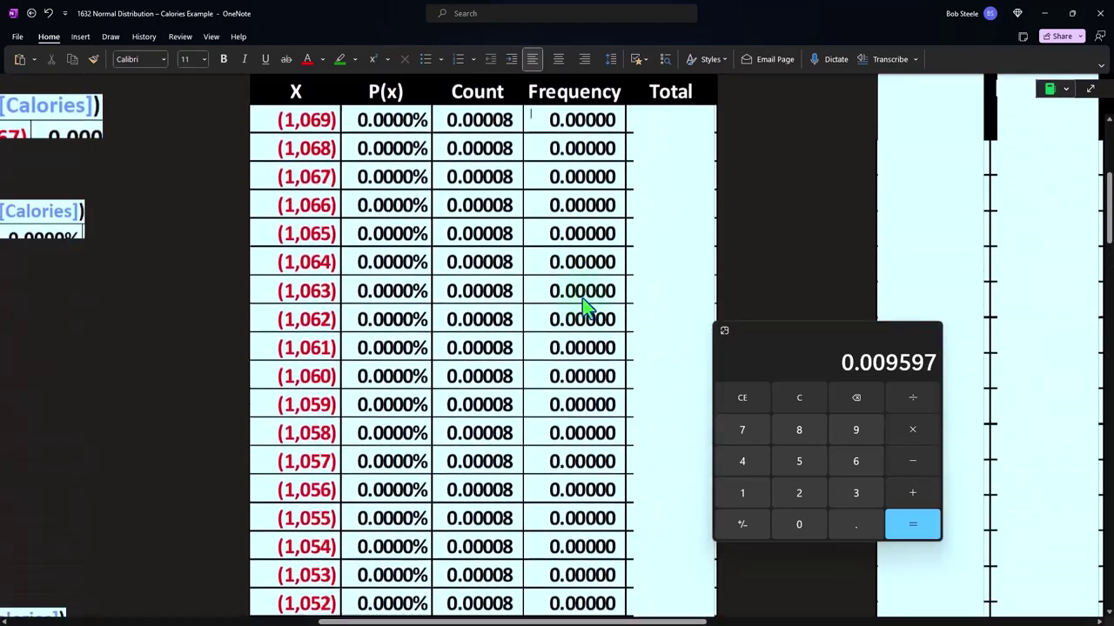
{"action": "scroll", "coordinate": [583, 299], "scroll_direction": "up", "scroll_amount": 3}
{"action": "left_click_drag", "start_coordinate": [758, 336], "coordinate": [849, 308]}
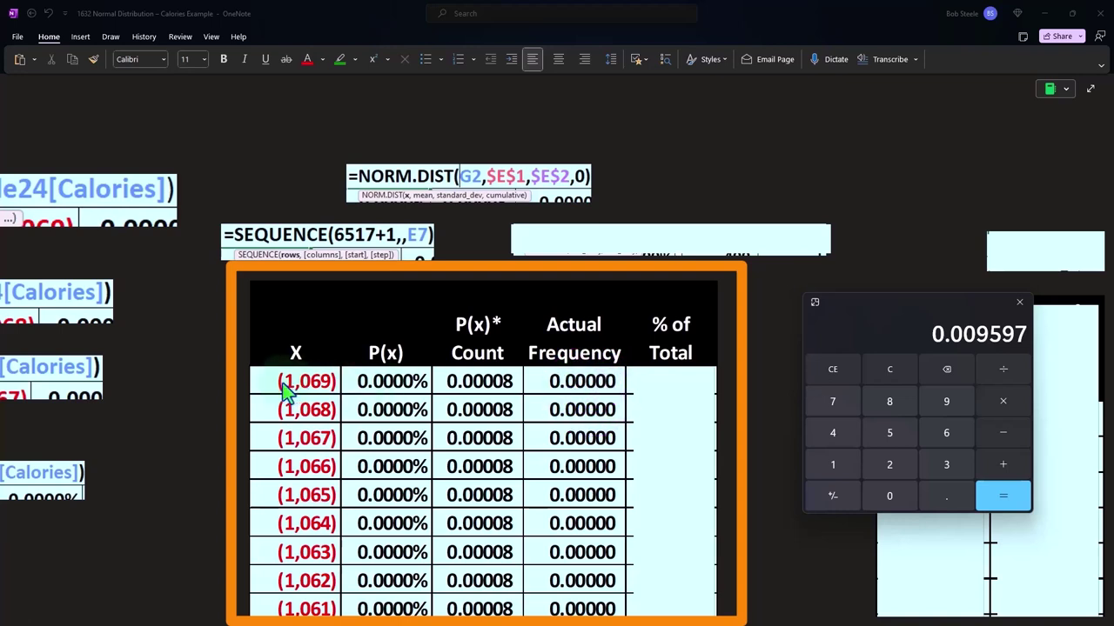
Delete the cover over % of Total to show its 0.0000% values, then close Calculator
{"action": "left_click", "coordinate": [681, 361]}
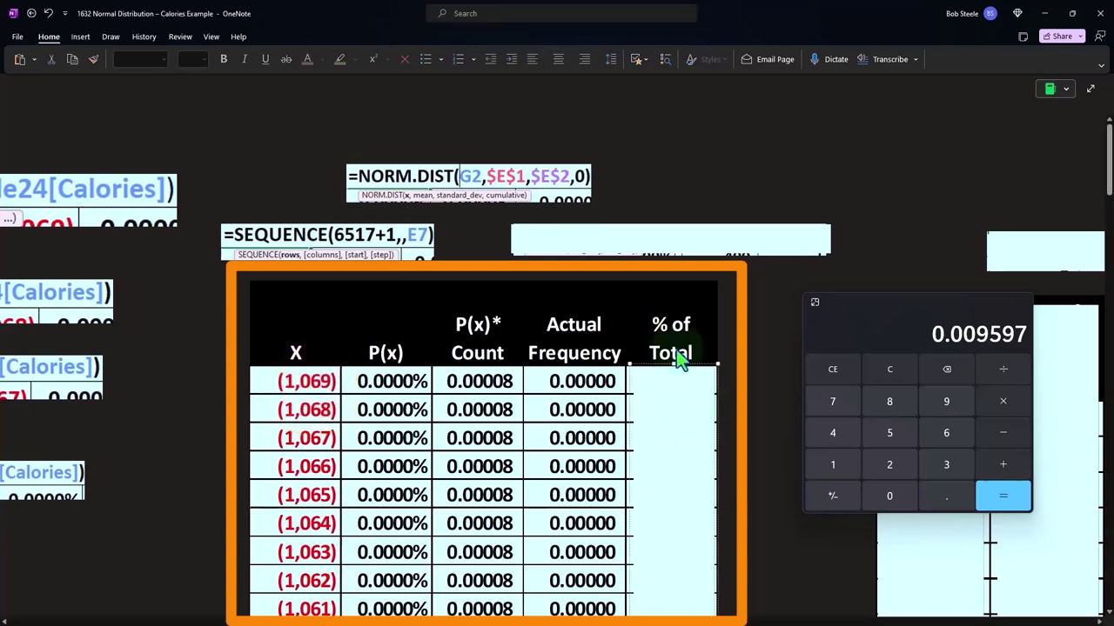
{"action": "key", "text": "Delete"}
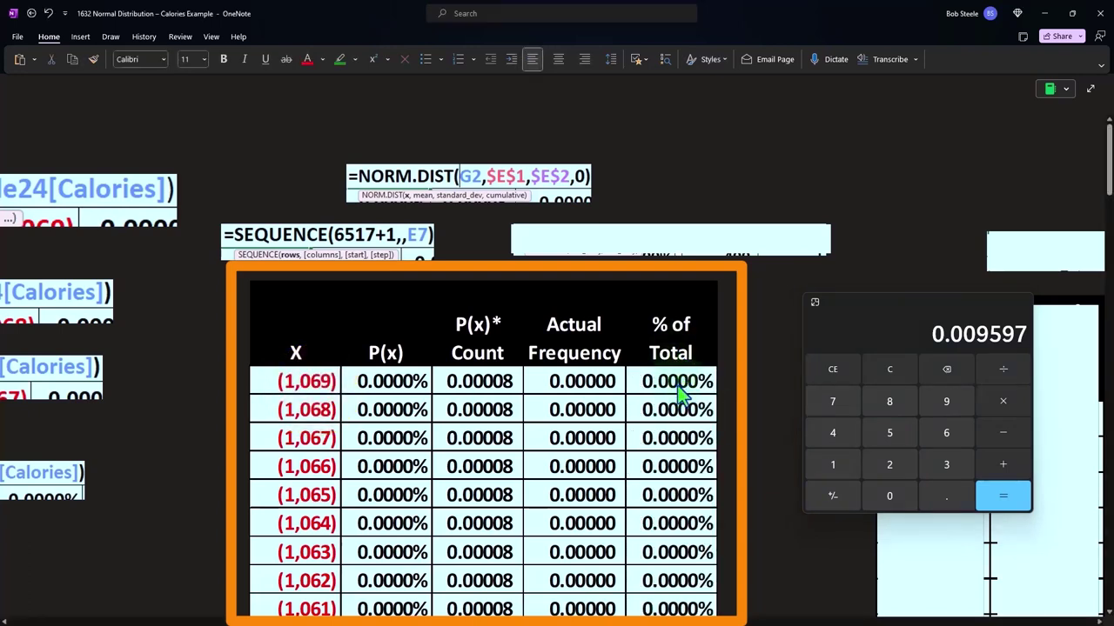
{"action": "left_click", "coordinate": [863, 304]}
{"action": "left_click", "coordinate": [552, 449]}
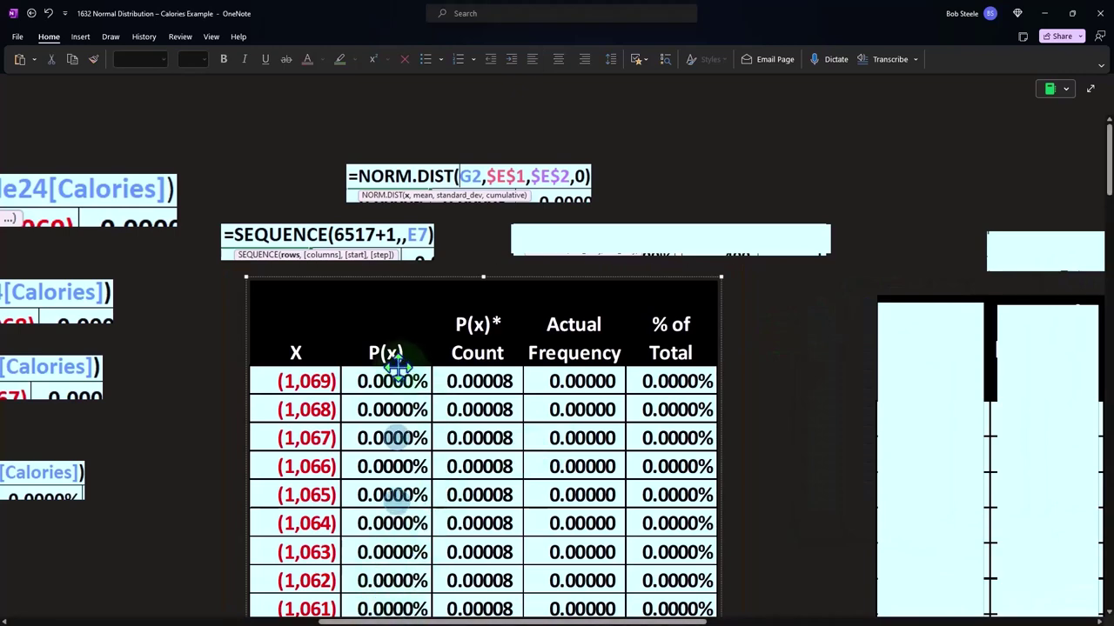
{"action": "scroll", "coordinate": [396, 367], "scroll_direction": "down", "scroll_amount": 2}
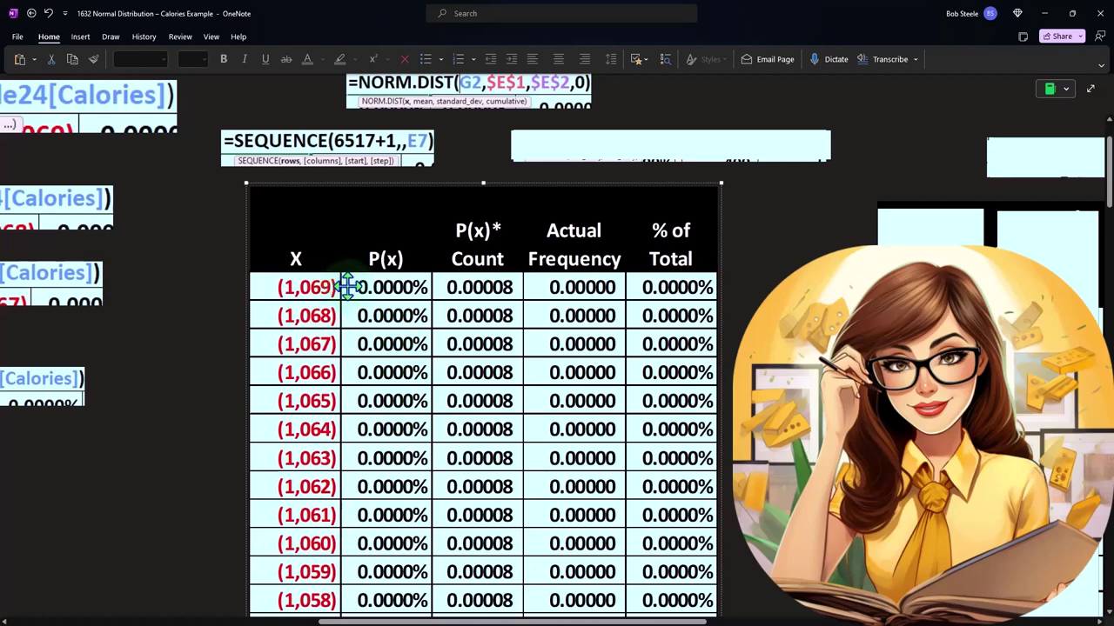
{"action": "scroll", "coordinate": [347, 287], "scroll_direction": "down", "scroll_amount": 2}
{"action": "scroll", "coordinate": [347, 287], "scroll_direction": "down", "scroll_amount": 5}
{"action": "scroll", "coordinate": [348, 292], "scroll_direction": "down", "scroll_amount": 10}
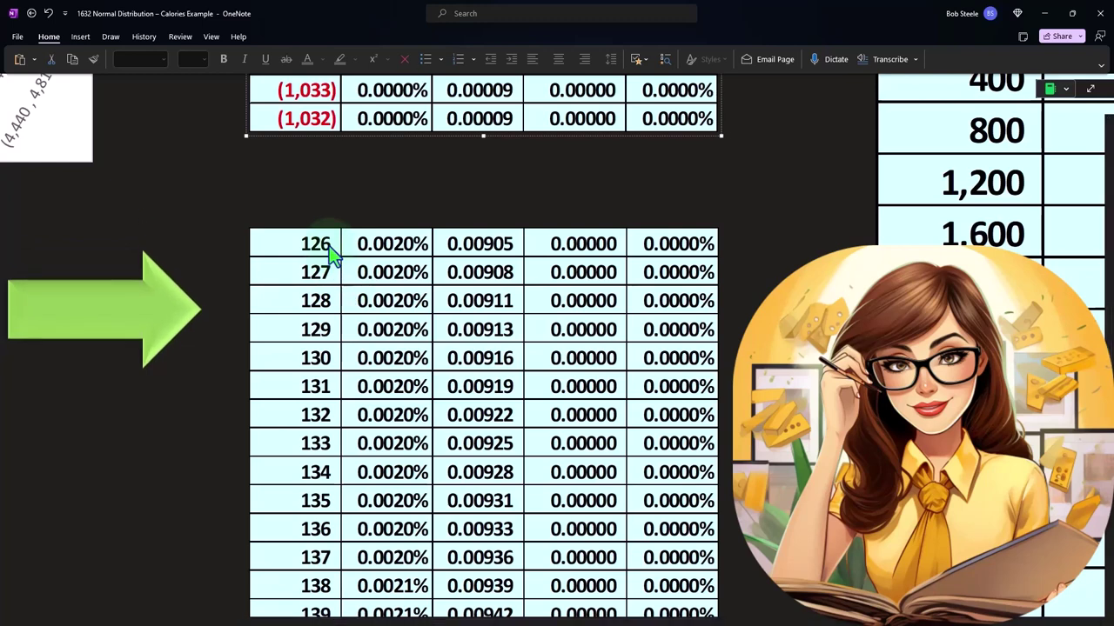
{"action": "left_click", "coordinate": [489, 279]}
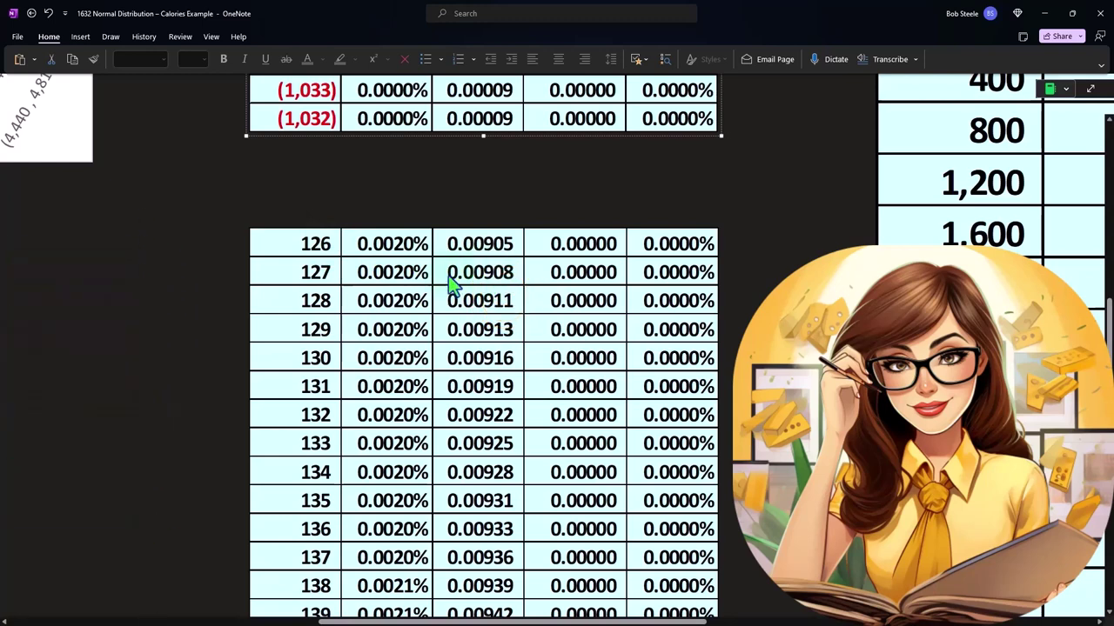
{"action": "scroll", "coordinate": [319, 291], "scroll_direction": "up", "scroll_amount": 5}
{"action": "scroll", "coordinate": [318, 289], "scroll_direction": "up", "scroll_amount": 5}
{"action": "scroll", "coordinate": [319, 291], "scroll_direction": "up", "scroll_amount": 5}
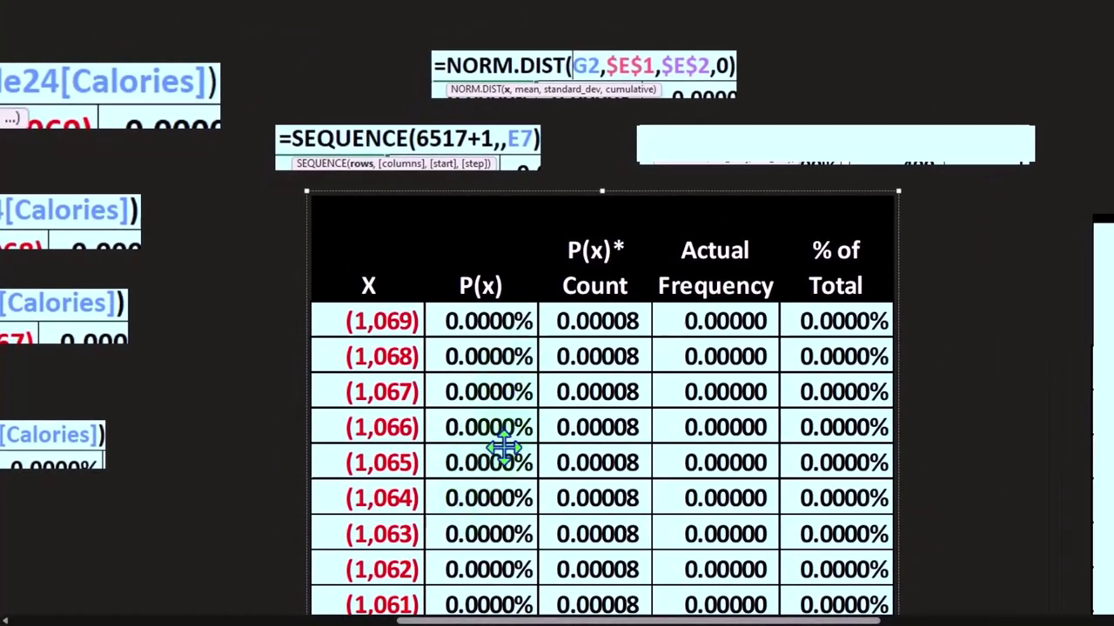
{"action": "left_click", "coordinate": [504, 449]}
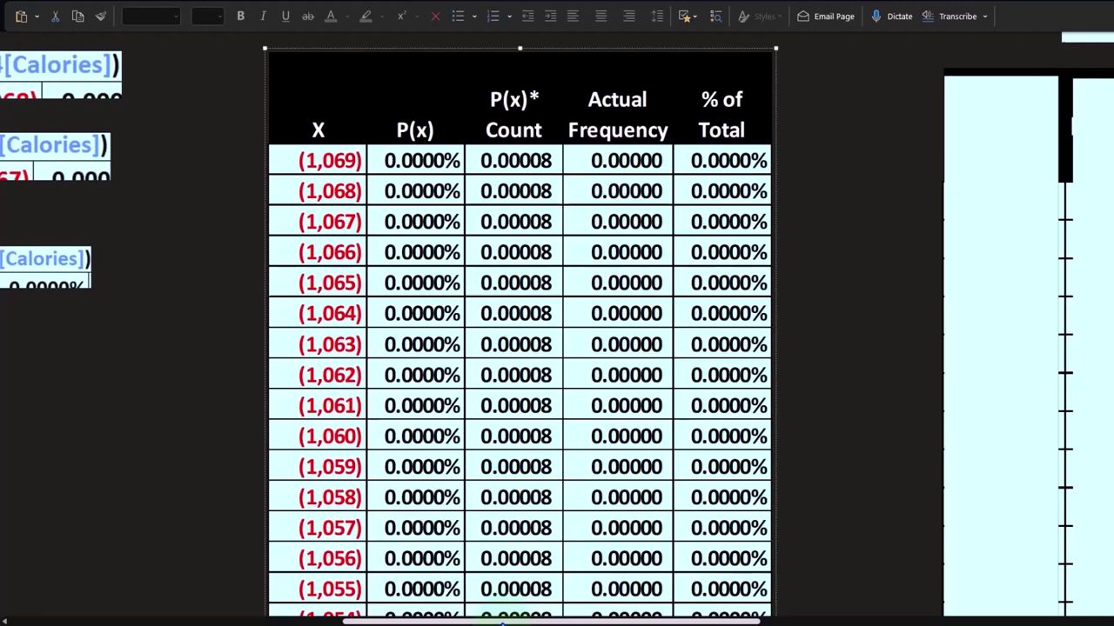
Shrink the blank cover on the binned table to reveal the 800 row
{"action": "left_click_drag", "start_coordinate": [502, 621], "coordinate": [729, 621]}
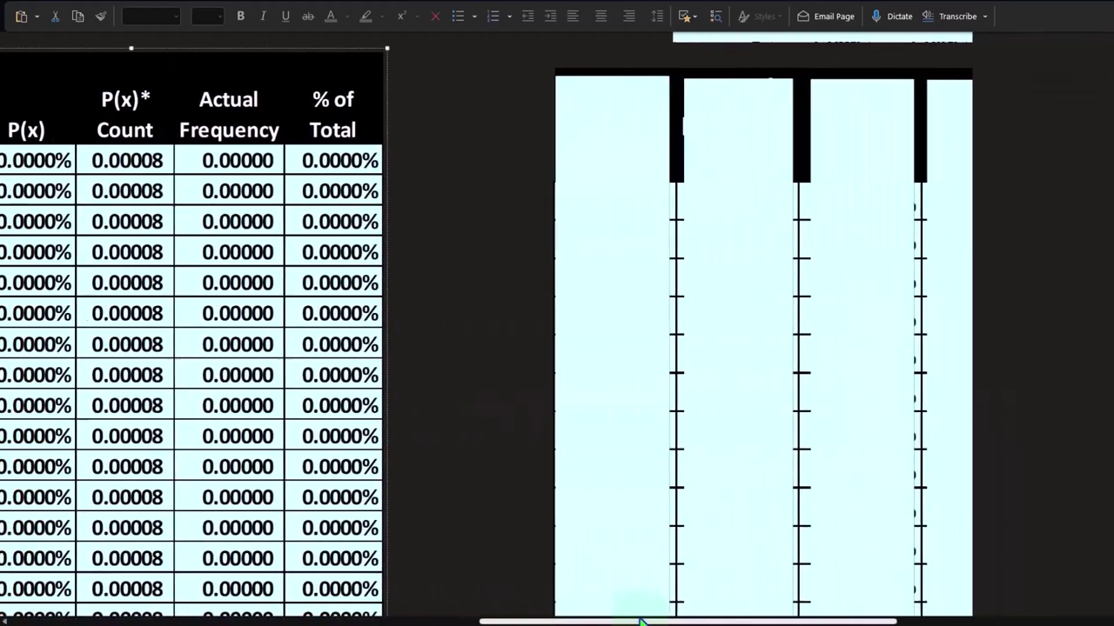
{"action": "scroll", "coordinate": [554, 485], "scroll_direction": "up", "scroll_amount": 2}
{"action": "scroll", "coordinate": [395, 368], "scroll_direction": "up", "scroll_amount": 3}
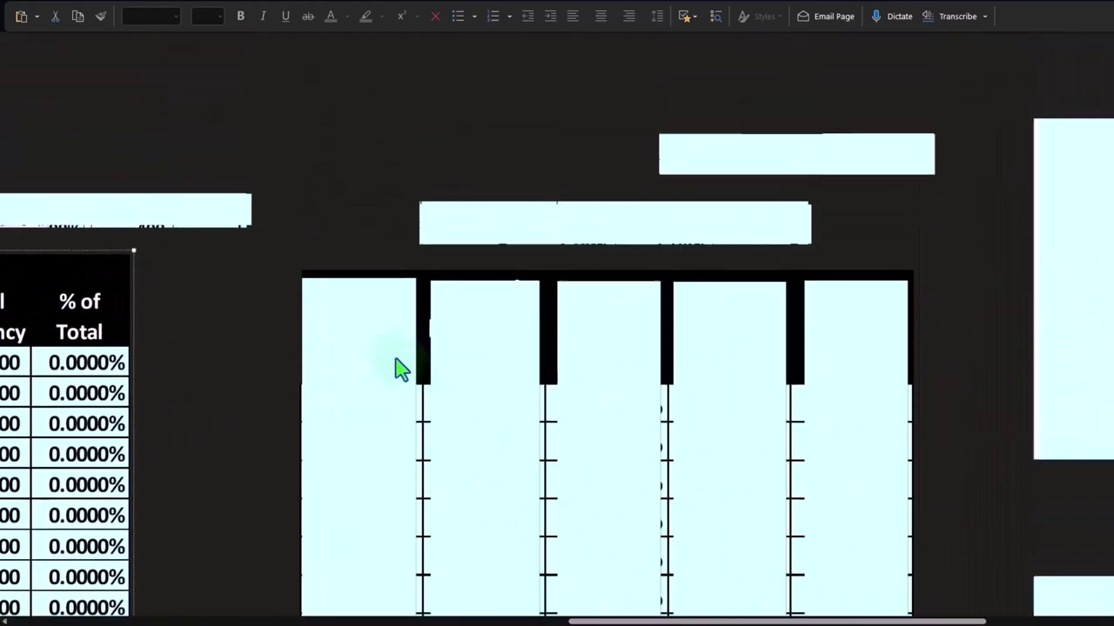
{"action": "left_click_drag", "start_coordinate": [368, 288], "coordinate": [361, 474]}
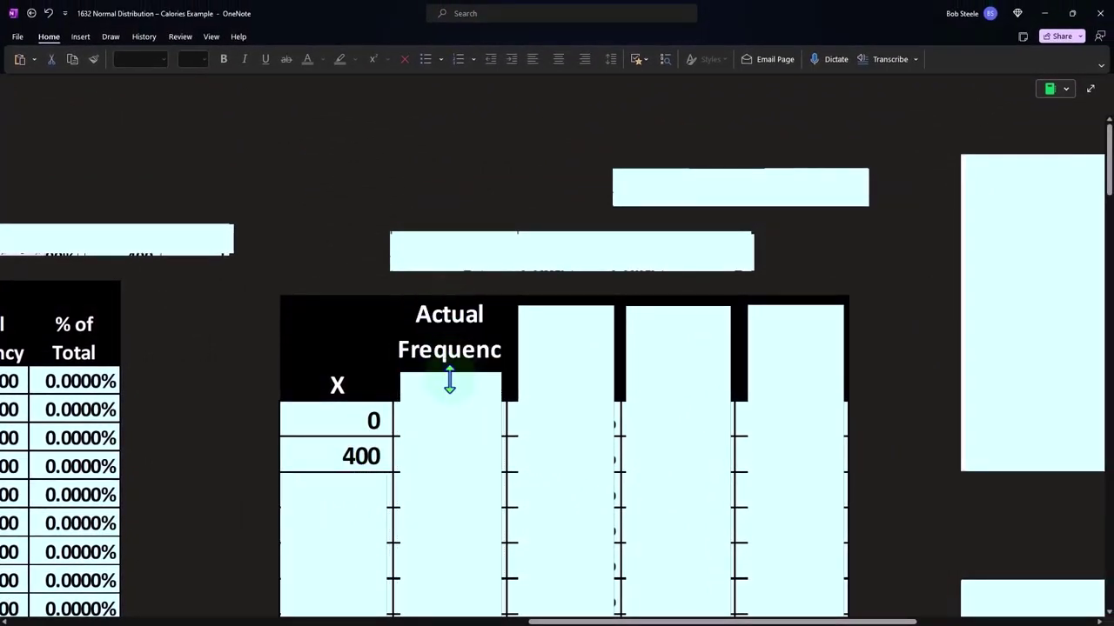
{"action": "scroll", "coordinate": [375, 470], "scroll_direction": "down", "scroll_amount": 2}
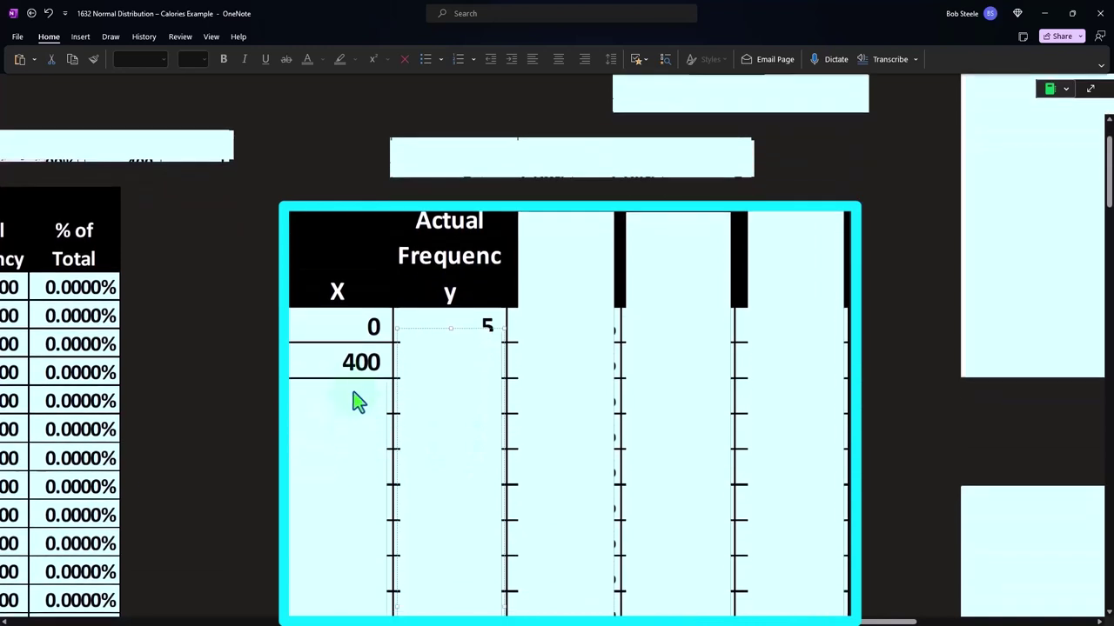
{"action": "left_click_drag", "start_coordinate": [335, 391], "coordinate": [338, 423]}
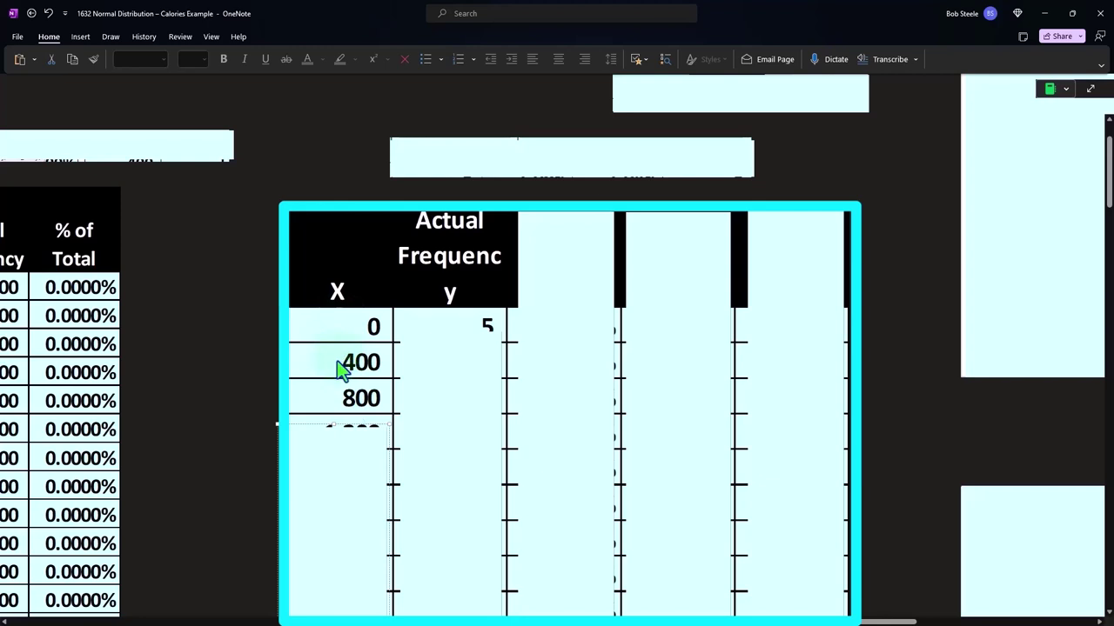
Uncover the first Actual Frequency count, 5, and the =FREQUENCY(Table24[Calories],M2:M15) formula
{"action": "left_click", "coordinate": [341, 484]}
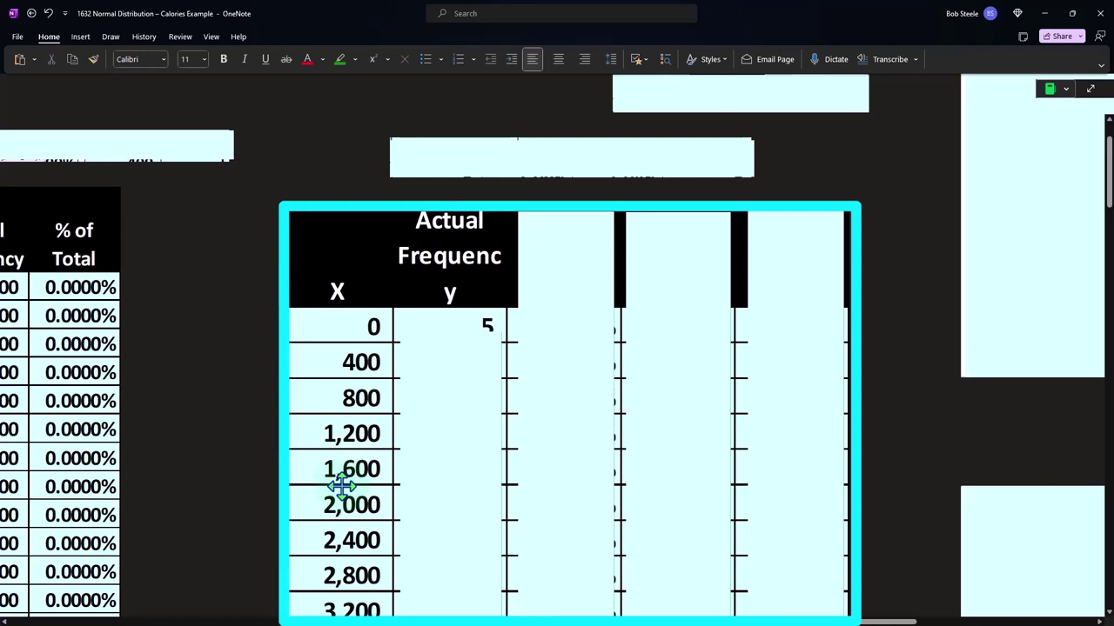
{"action": "left_click", "coordinate": [482, 434]}
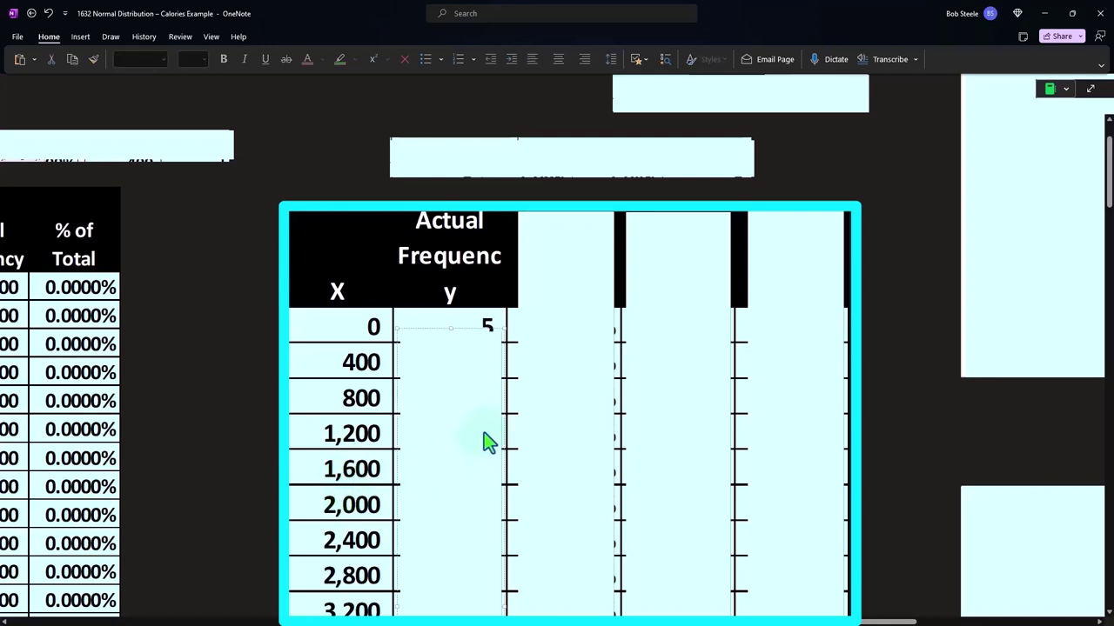
{"action": "left_click_drag", "start_coordinate": [458, 324], "coordinate": [455, 352]}
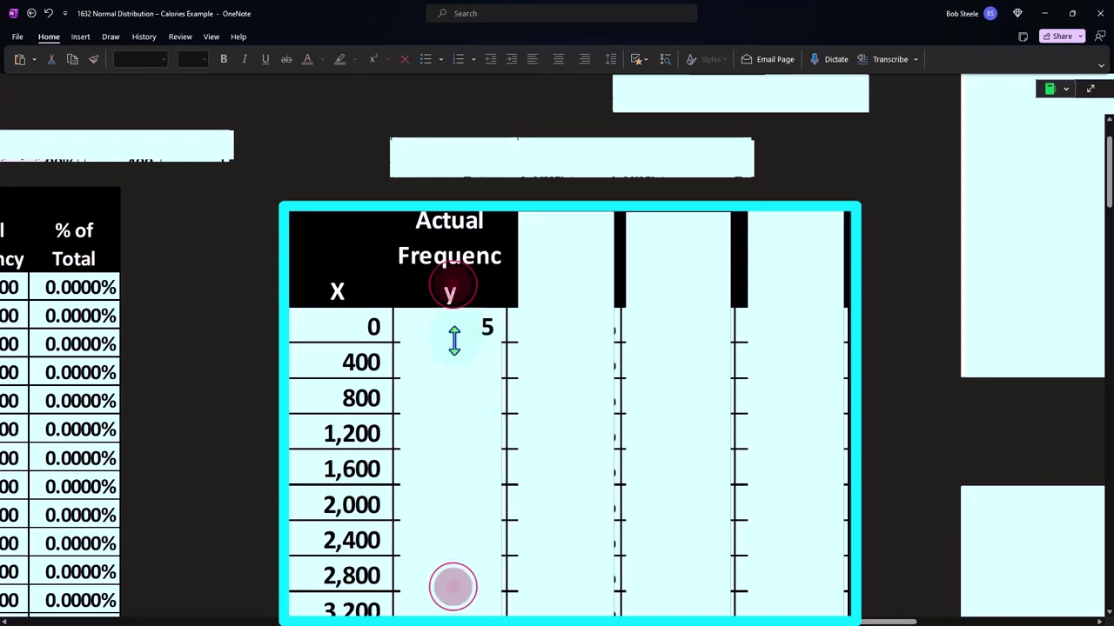
{"action": "left_click", "coordinate": [459, 155]}
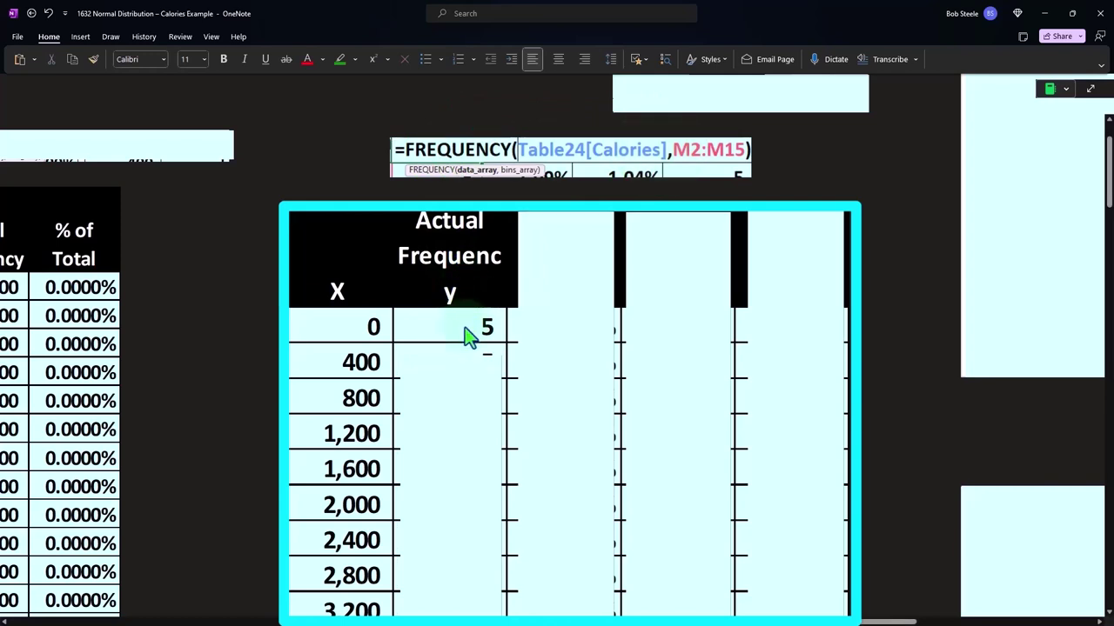
Reveal all remaining Actual Frequency counts, peaking at 116 for 2,000 and totaling 457
{"action": "left_click", "coordinate": [454, 361]}
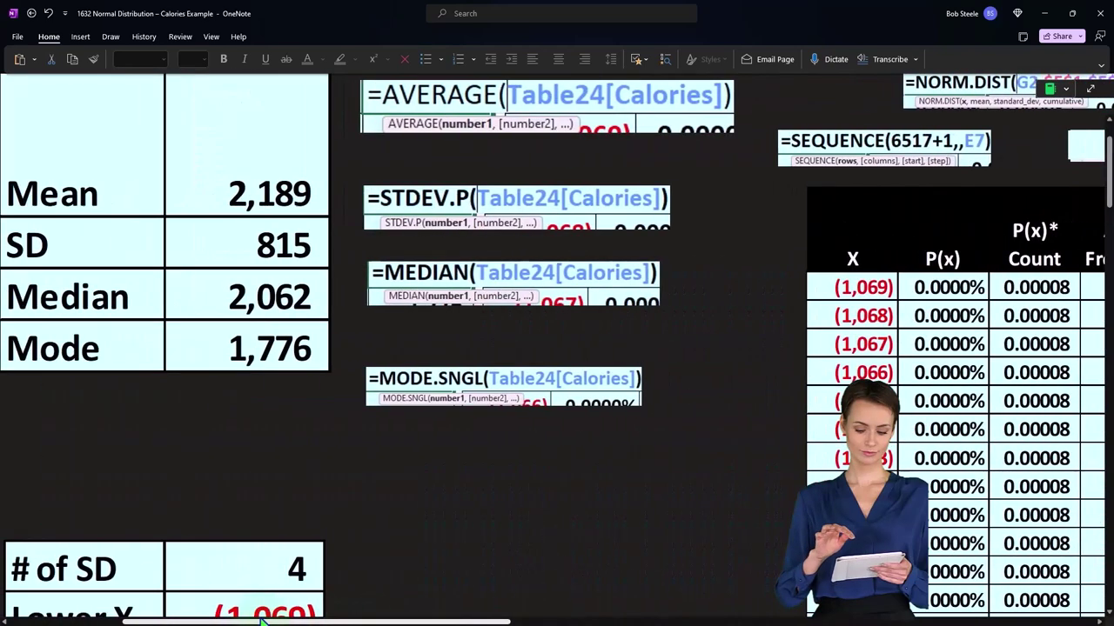
{"action": "left_click_drag", "start_coordinate": [667, 623], "coordinate": [148, 623]}
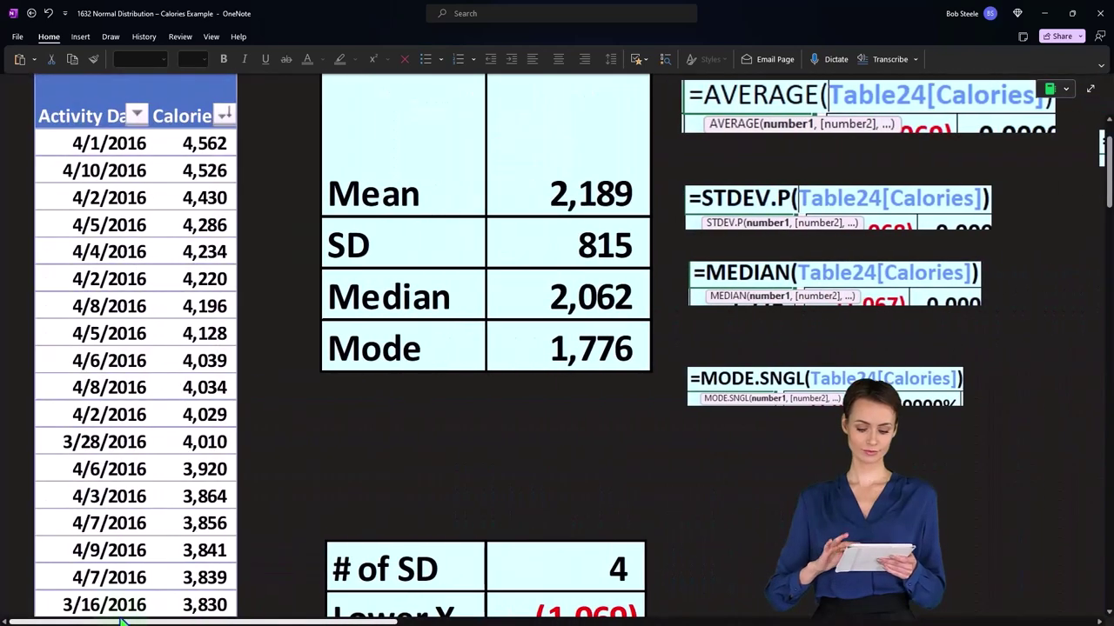
{"action": "left_click_drag", "start_coordinate": [310, 623], "coordinate": [837, 623]}
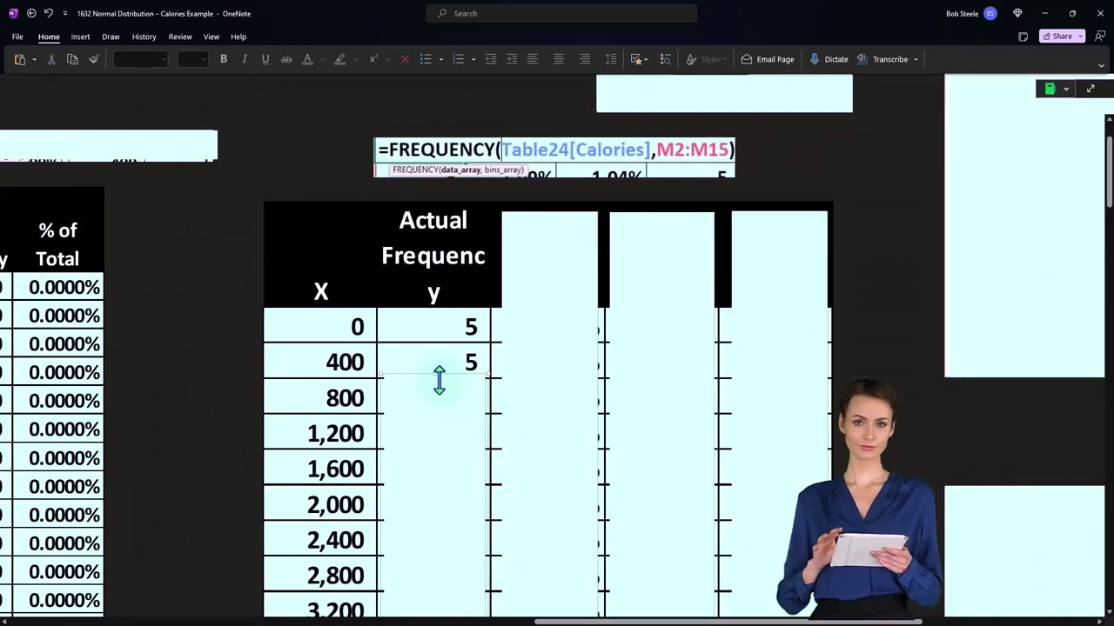
{"action": "left_click", "coordinate": [373, 396]}
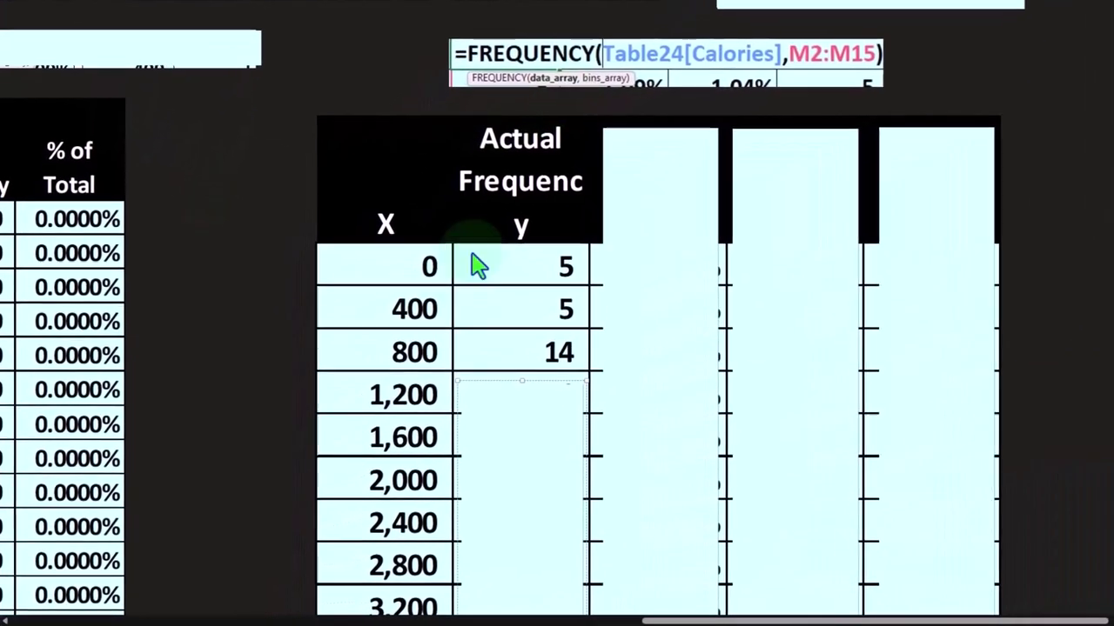
{"action": "key", "text": "ctrl+shift+Return"}
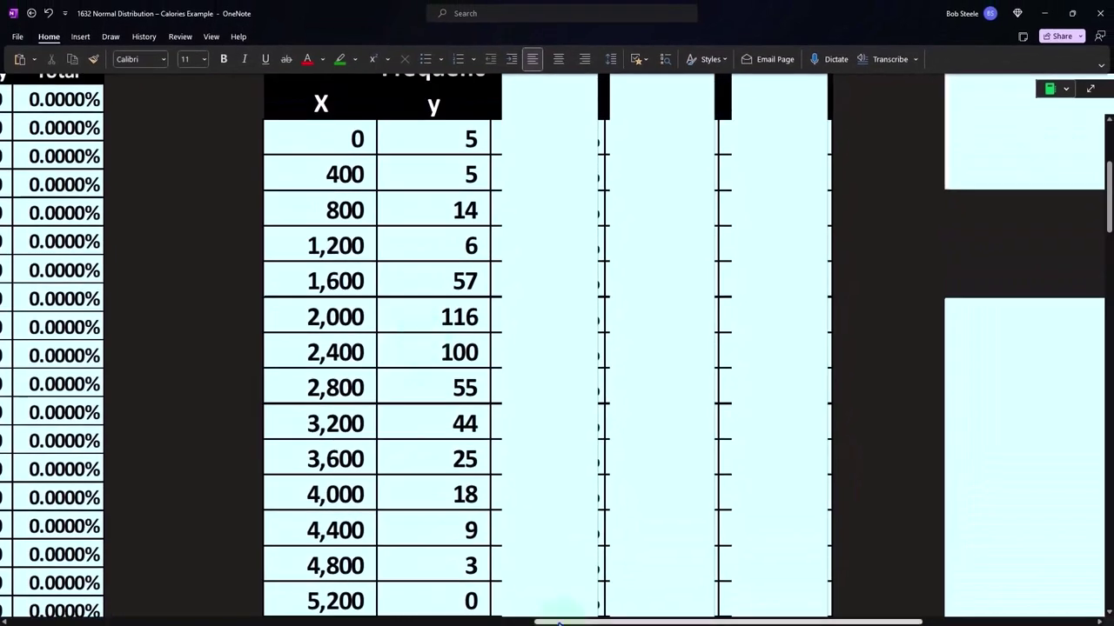
{"action": "left_click_drag", "start_coordinate": [560, 623], "coordinate": [360, 623]}
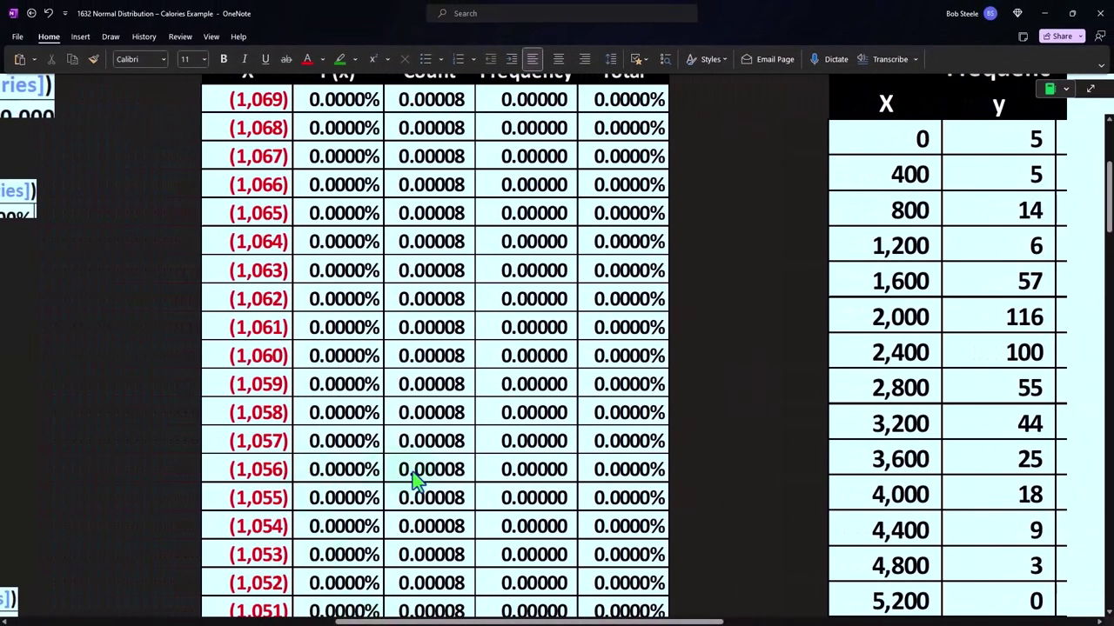
{"action": "scroll", "coordinate": [427, 479], "scroll_direction": "up", "scroll_amount": 3}
{"action": "scroll", "coordinate": [528, 349], "scroll_direction": "down", "scroll_amount": 3}
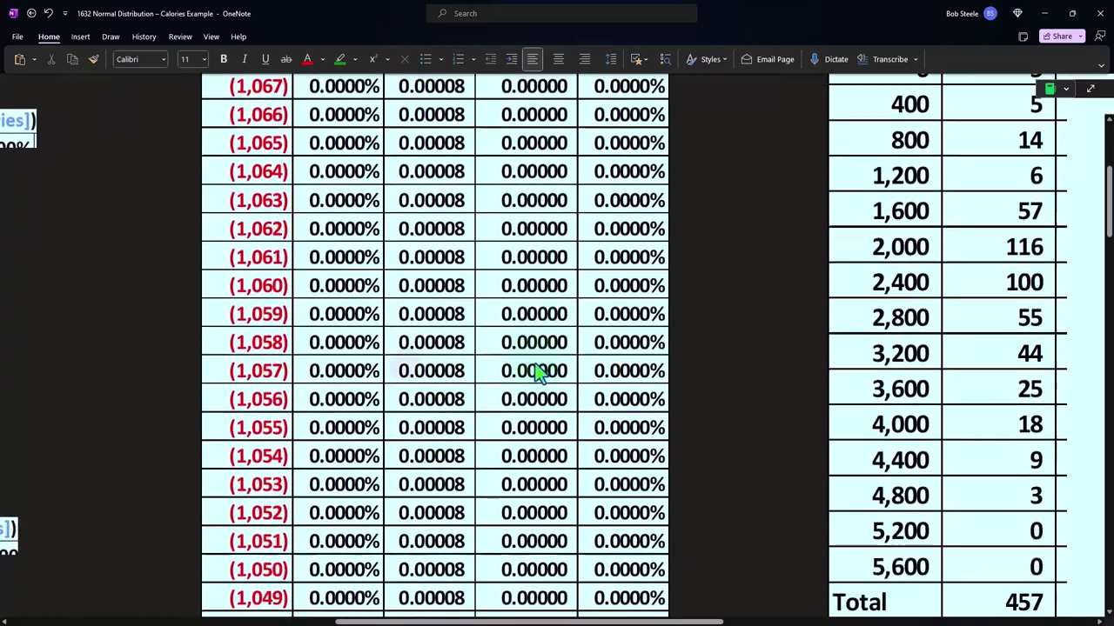
{"action": "scroll", "coordinate": [537, 370], "scroll_direction": "down", "scroll_amount": 3}
{"action": "scroll", "coordinate": [537, 369], "scroll_direction": "down", "scroll_amount": 3}
{"action": "scroll", "coordinate": [537, 370], "scroll_direction": "down", "scroll_amount": 3}
{"action": "scroll", "coordinate": [536, 370], "scroll_direction": "down", "scroll_amount": 3}
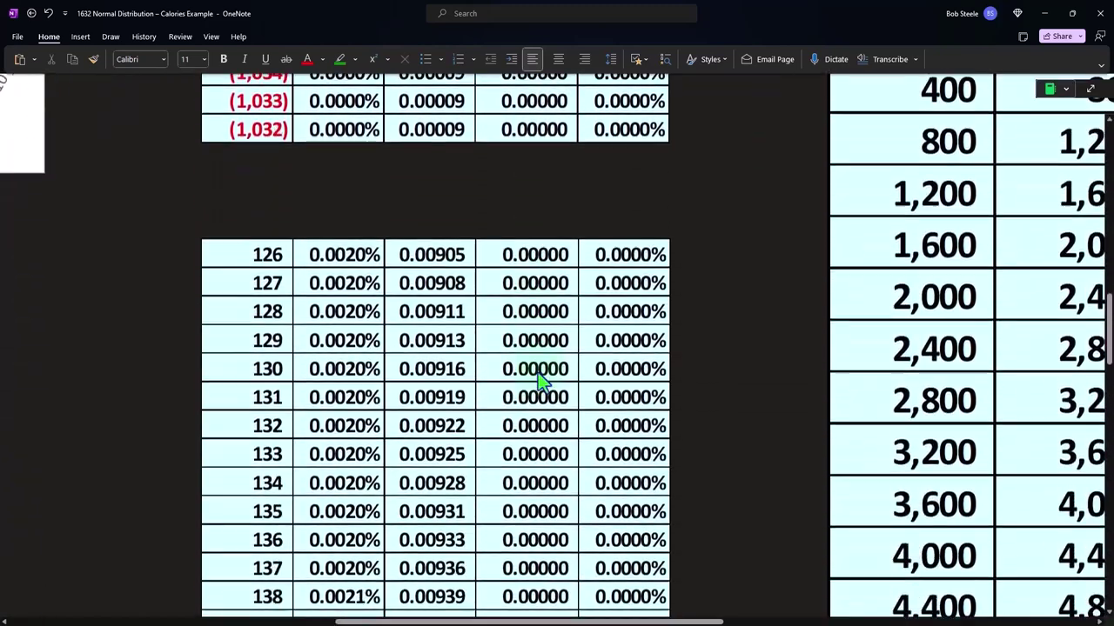
{"action": "scroll", "coordinate": [538, 372], "scroll_direction": "down", "scroll_amount": 1}
{"action": "scroll", "coordinate": [537, 373], "scroll_direction": "down", "scroll_amount": 1}
{"action": "scroll", "coordinate": [538, 375], "scroll_direction": "up", "scroll_amount": 5}
{"action": "scroll", "coordinate": [537, 375], "scroll_direction": "up", "scroll_amount": 6}
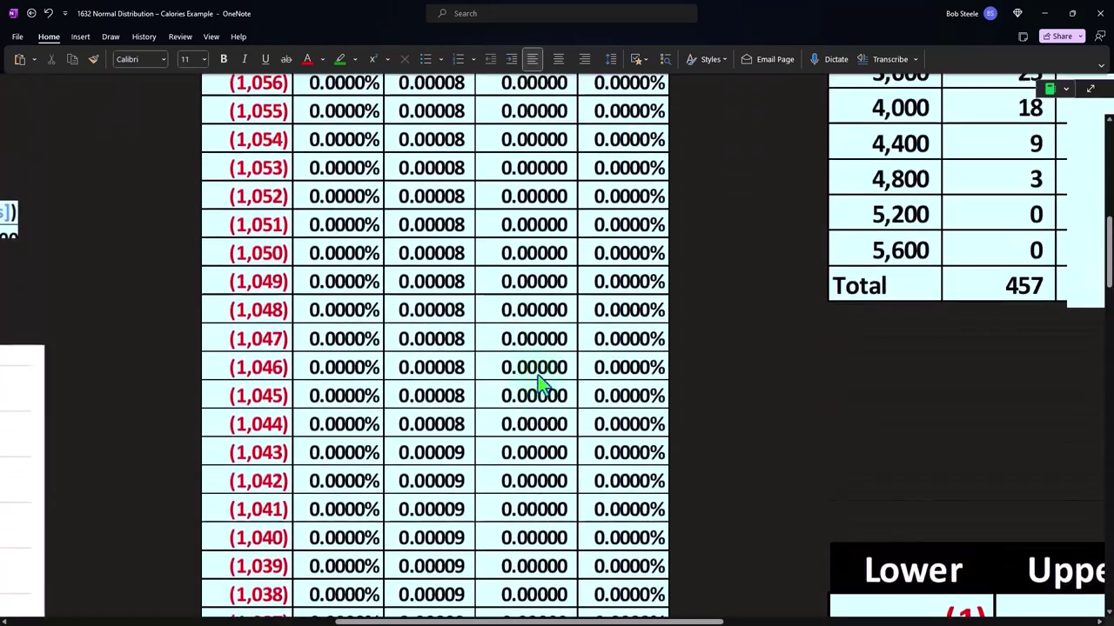
{"action": "scroll", "coordinate": [538, 375], "scroll_direction": "up", "scroll_amount": 4}
{"action": "scroll", "coordinate": [538, 375], "scroll_direction": "up", "scroll_amount": 3}
{"action": "scroll", "coordinate": [522, 470], "scroll_direction": "up", "scroll_amount": 3}
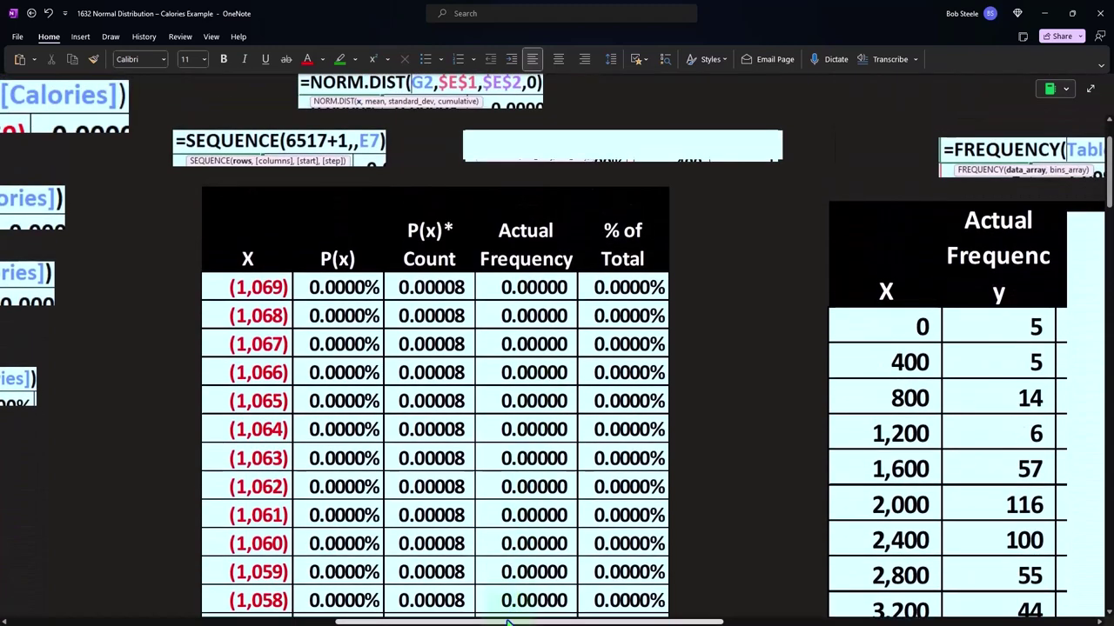
{"action": "mouse_move", "coordinate": [513, 622]}
{"action": "left_mouse_down"}
{"action": "mouse_move", "coordinate": [754, 622]}
{"action": "mouse_move", "coordinate": [729, 622]}
{"action": "left_mouse_up"}
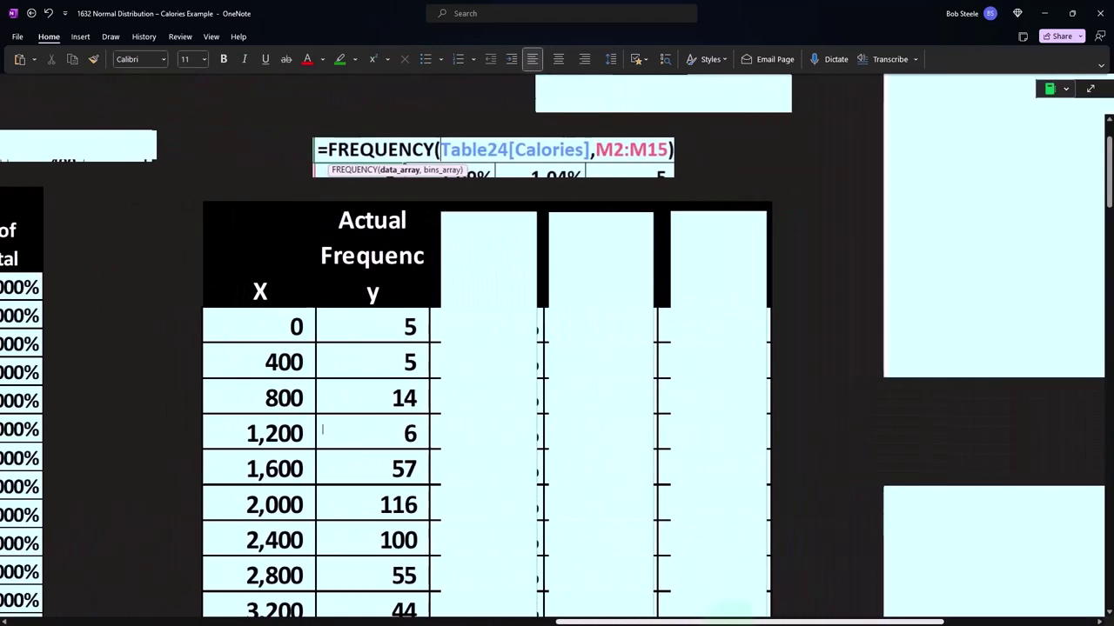
{"action": "scroll", "coordinate": [456, 447], "scroll_direction": "down", "scroll_amount": 3}
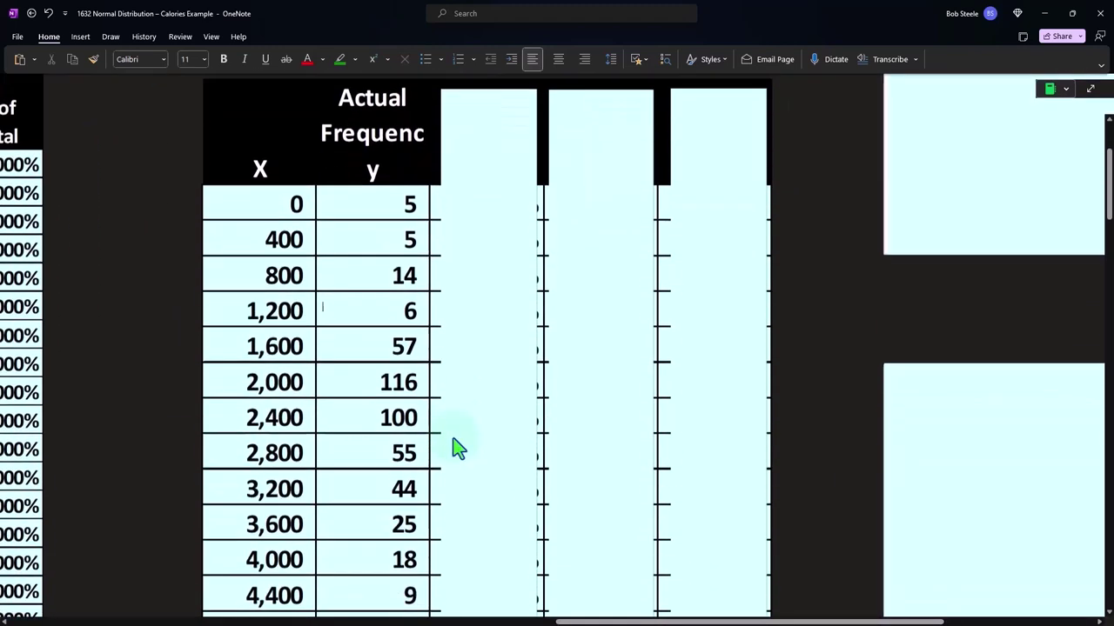
{"action": "scroll", "coordinate": [456, 447], "scroll_direction": "down", "scroll_amount": 4}
{"action": "scroll", "coordinate": [435, 478], "scroll_direction": "down", "scroll_amount": 2}
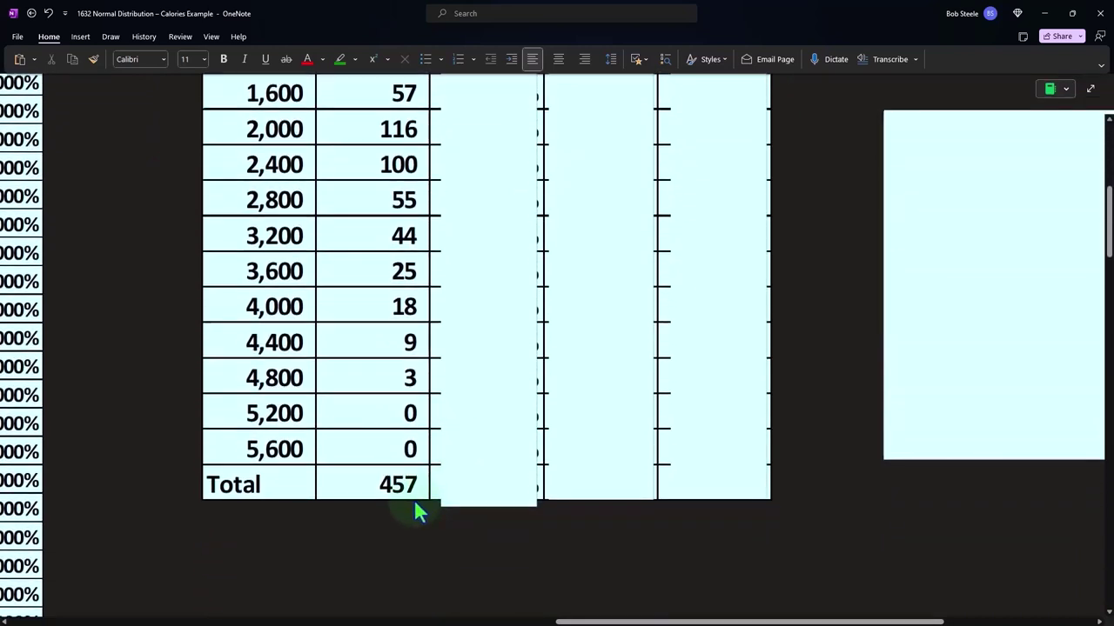
{"action": "scroll", "coordinate": [415, 503], "scroll_direction": "up", "scroll_amount": 2}
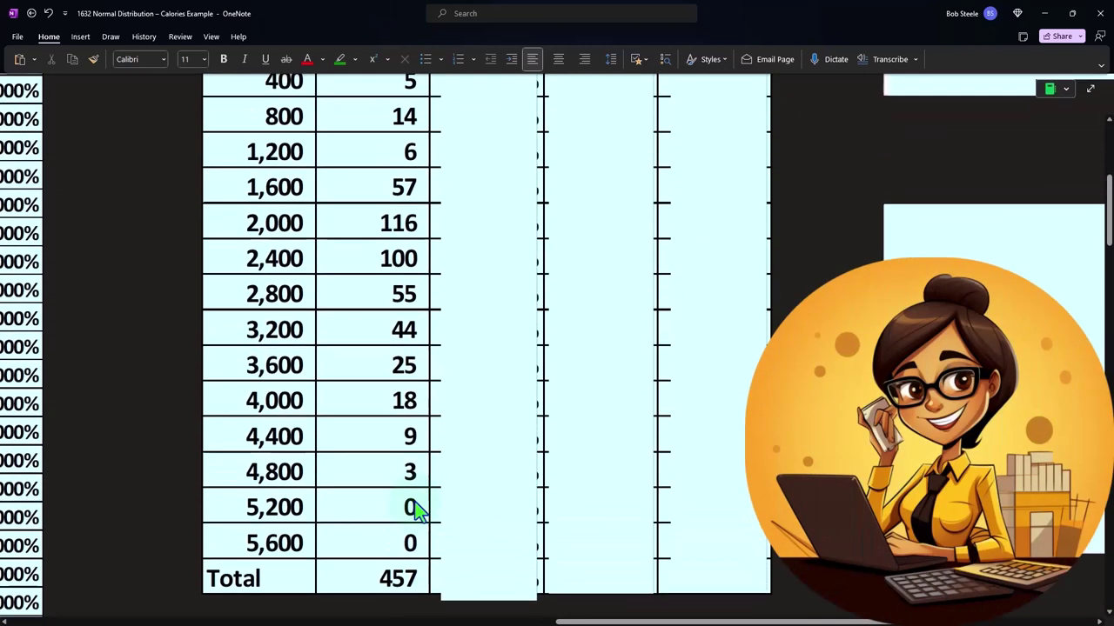
{"action": "scroll", "coordinate": [381, 289], "scroll_direction": "up", "scroll_amount": 2}
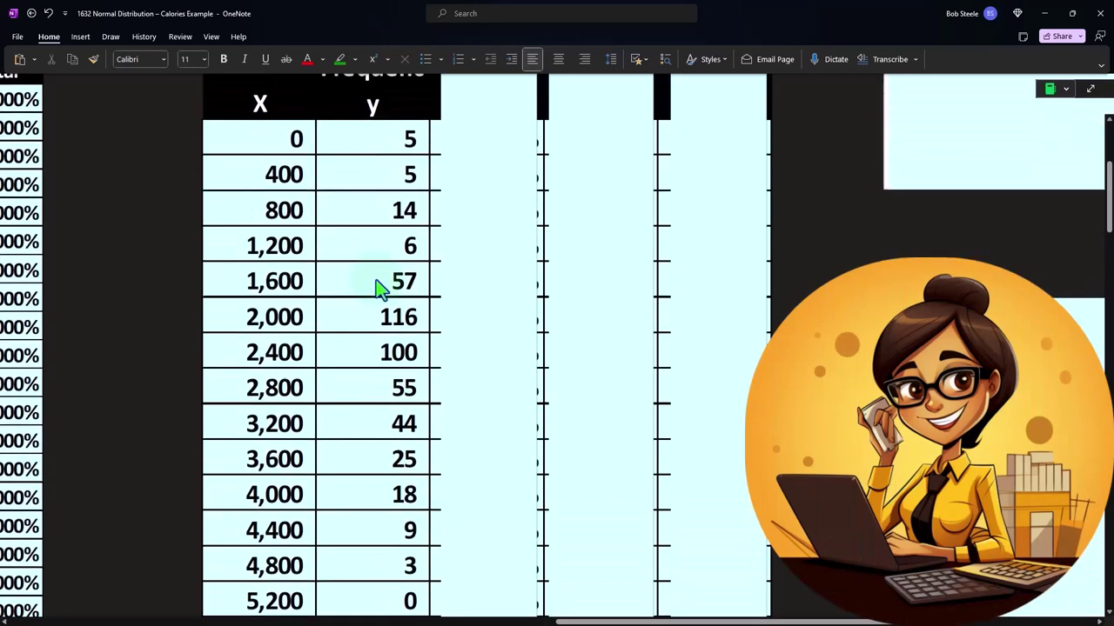
{"action": "scroll", "coordinate": [375, 292], "scroll_direction": "up", "scroll_amount": 2}
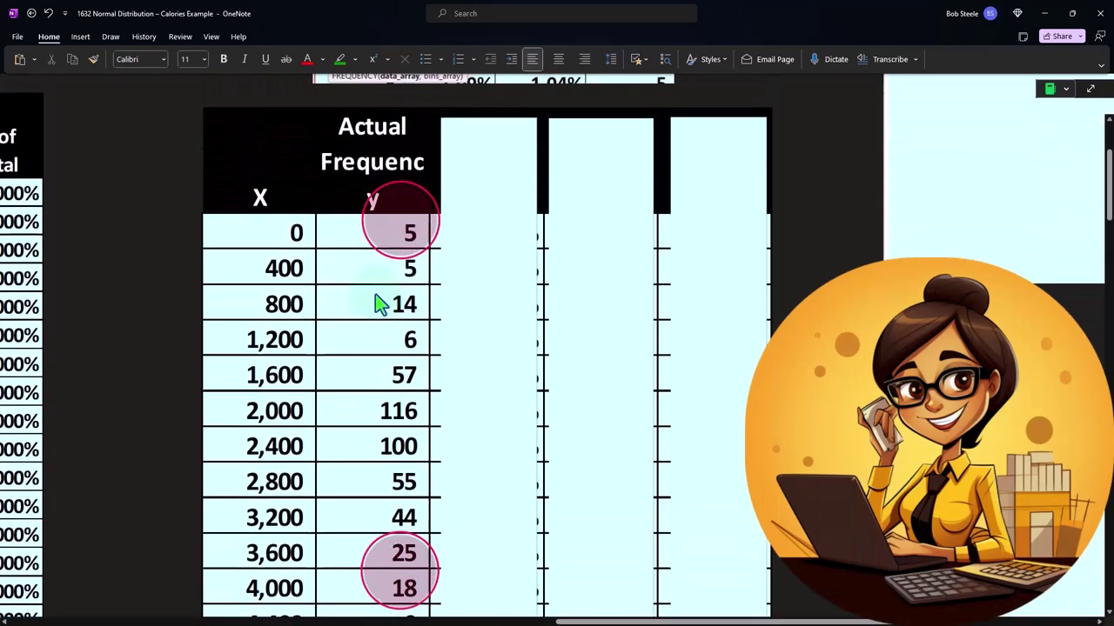
Uncover the % of Total header and its first value, 1.09%
{"action": "left_click", "coordinate": [463, 244]}
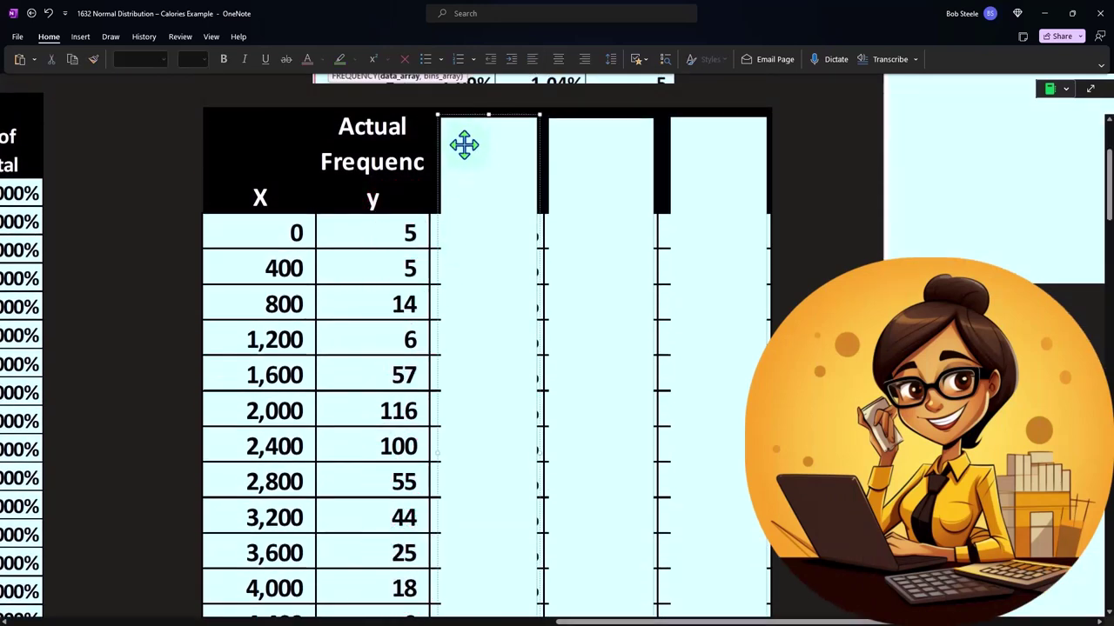
{"action": "left_click_drag", "start_coordinate": [489, 115], "coordinate": [491, 213]}
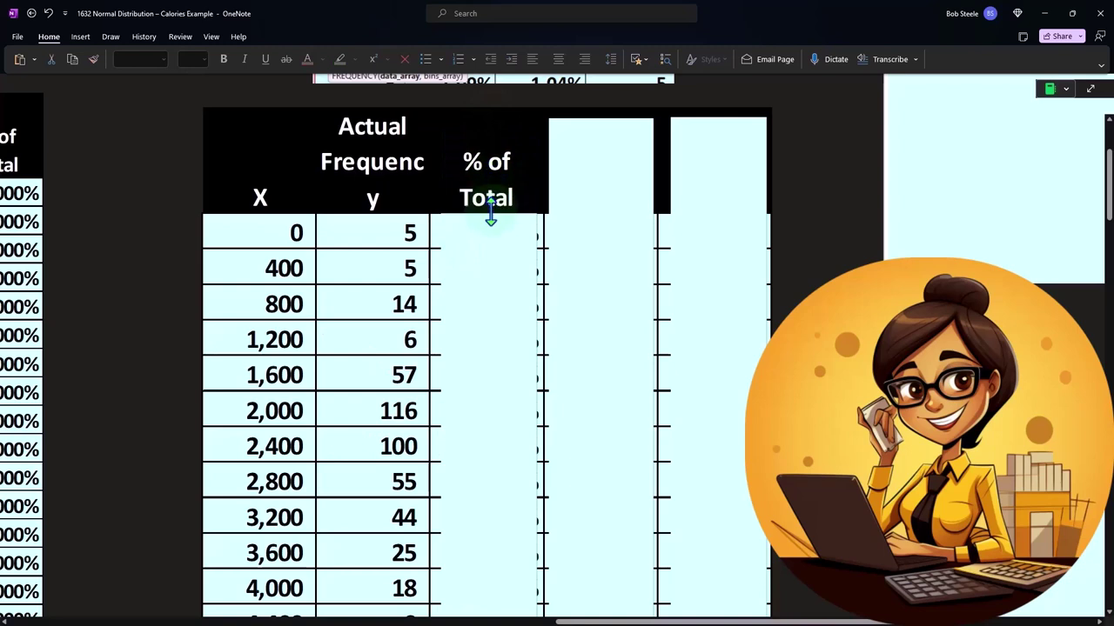
{"action": "left_click", "coordinate": [490, 214]}
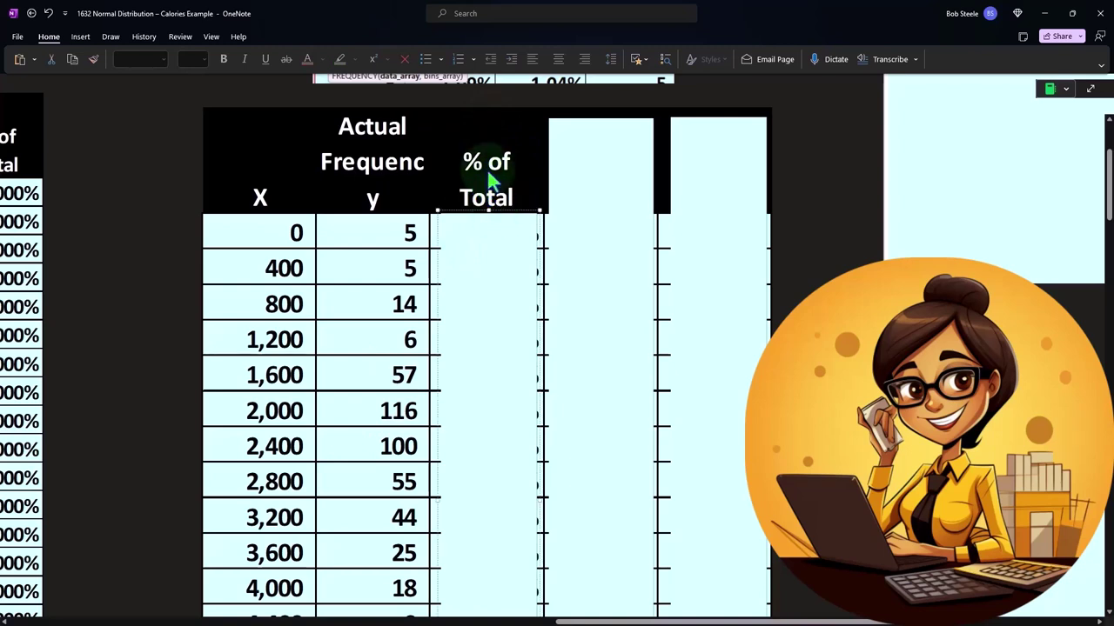
{"action": "left_click_drag", "start_coordinate": [487, 214], "coordinate": [489, 248]}
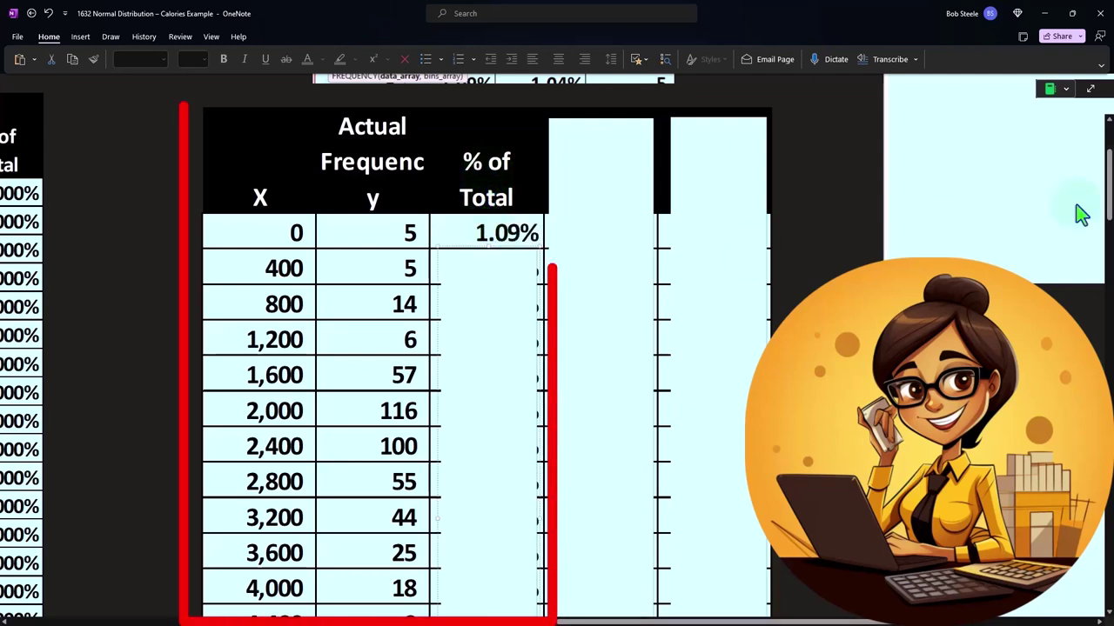
Compute 5 ÷ 457 in Calculator to check the 1.09% value
{"action": "left_click_drag", "start_coordinate": [762, 186], "coordinate": [662, 181]}
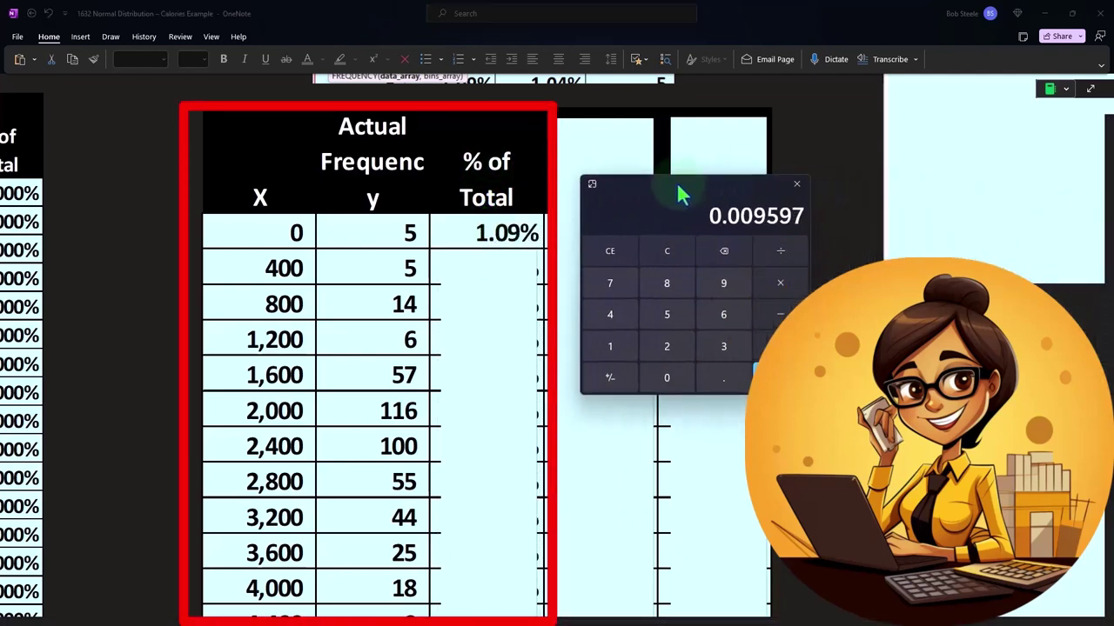
{"action": "left_click", "coordinate": [644, 255]}
{"action": "key", "text": "5"}
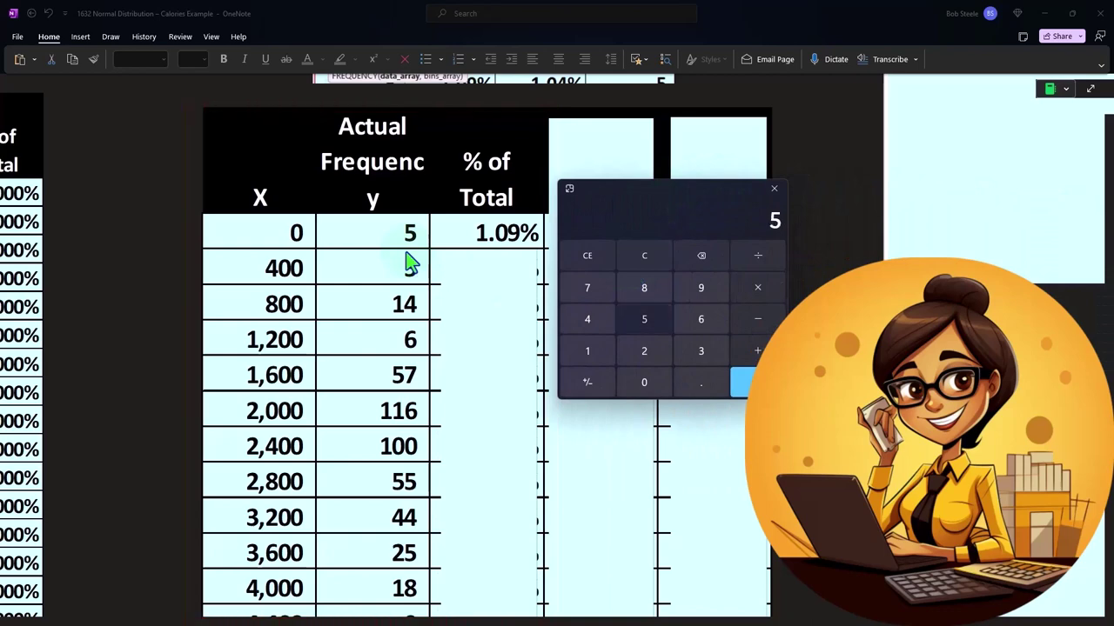
{"action": "scroll", "coordinate": [286, 438], "scroll_direction": "down", "scroll_amount": 1}
{"action": "scroll", "coordinate": [343, 435], "scroll_direction": "down", "scroll_amount": 3}
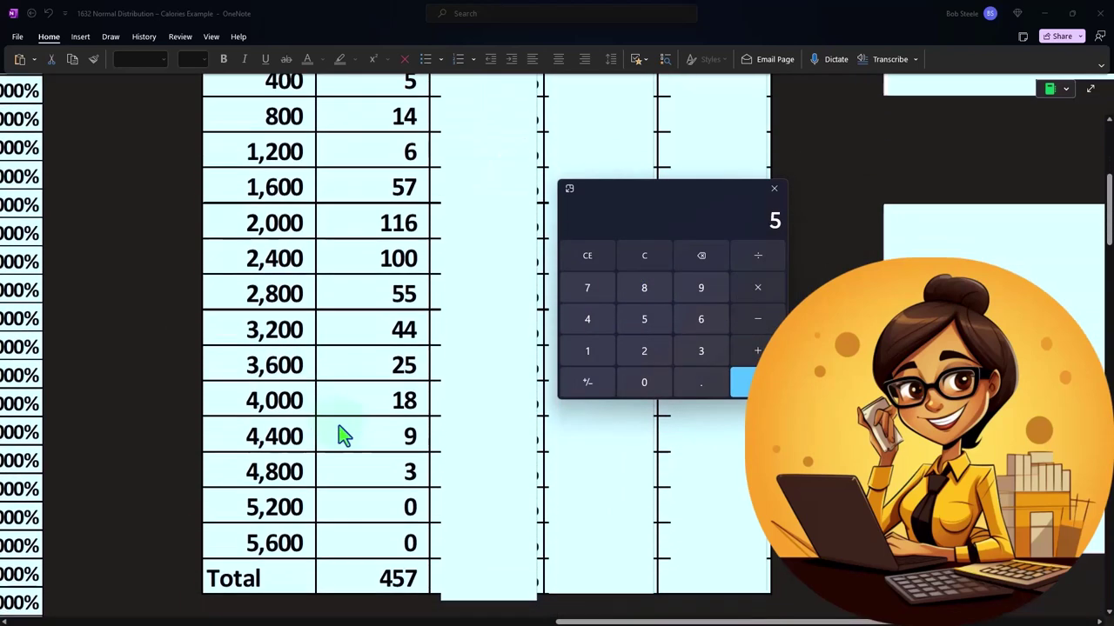
{"action": "left_click", "coordinate": [758, 256]}
{"action": "type", "text": "457"}
{"action": "key", "text": "Return"}
{"action": "scroll", "coordinate": [411, 403], "scroll_direction": "up", "scroll_amount": 3}
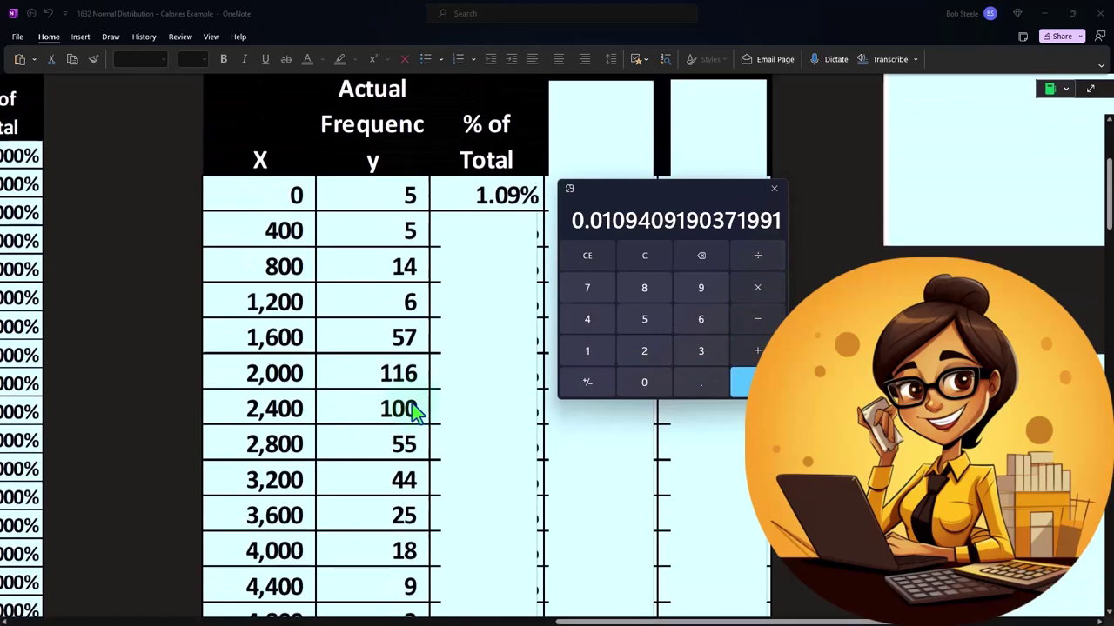
{"action": "scroll", "coordinate": [411, 403], "scroll_direction": "up", "scroll_amount": 1}
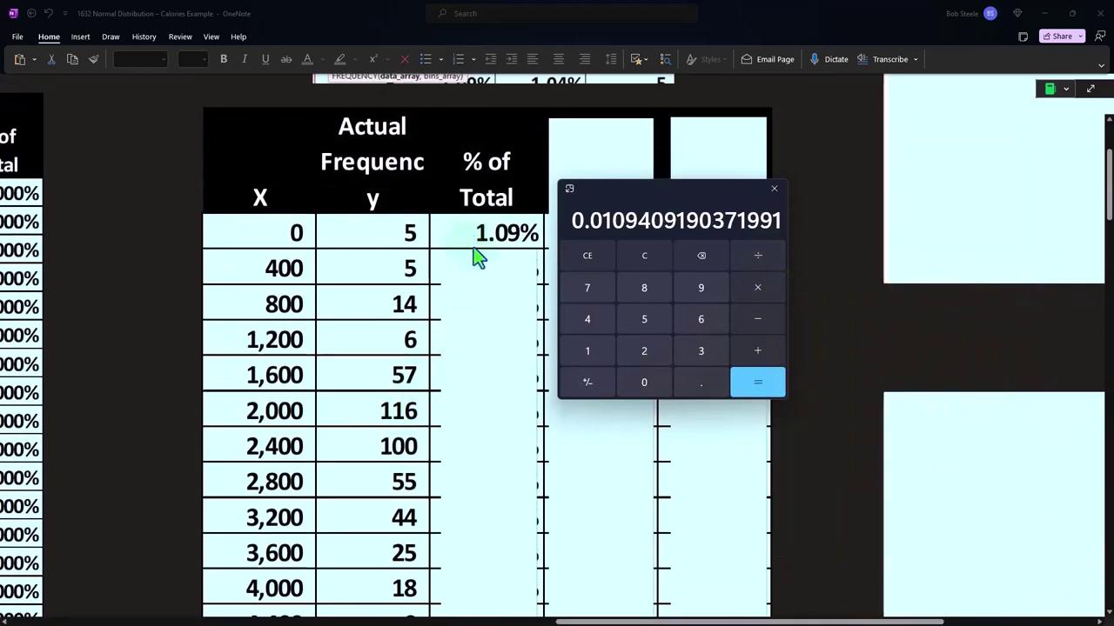
Confirm 14 ÷ 457 gives 3.06%, then delete the cover over the remaining % of Total values
{"action": "left_click_drag", "start_coordinate": [476, 253], "coordinate": [486, 322]}
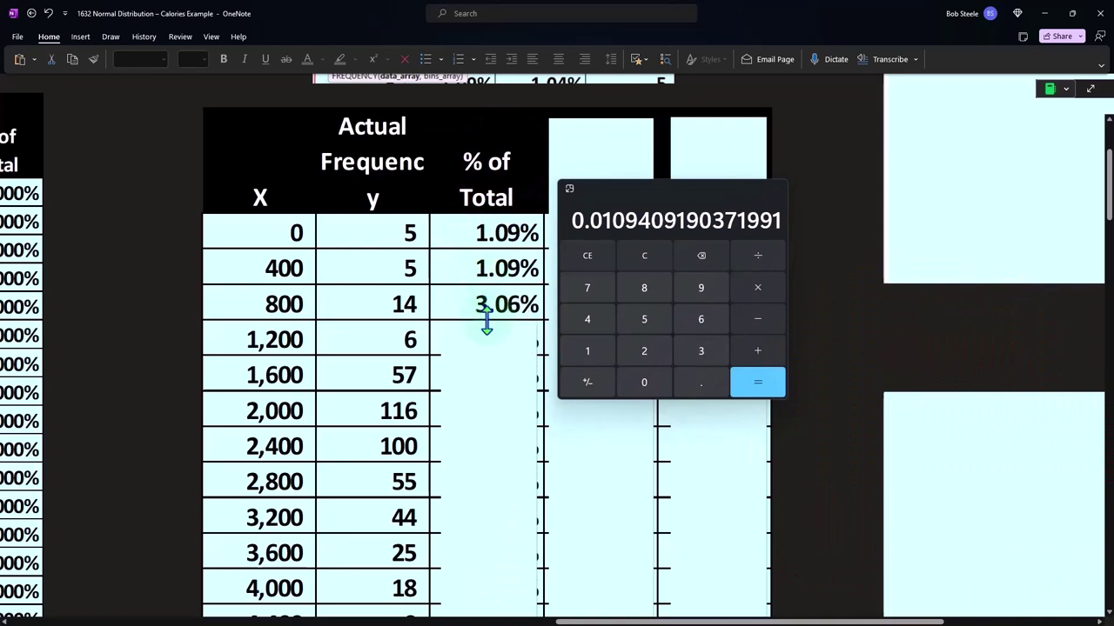
{"action": "left_click", "coordinate": [633, 259]}
{"action": "type", "text": "14"}
{"action": "scroll", "coordinate": [504, 371], "scroll_direction": "down", "scroll_amount": 5}
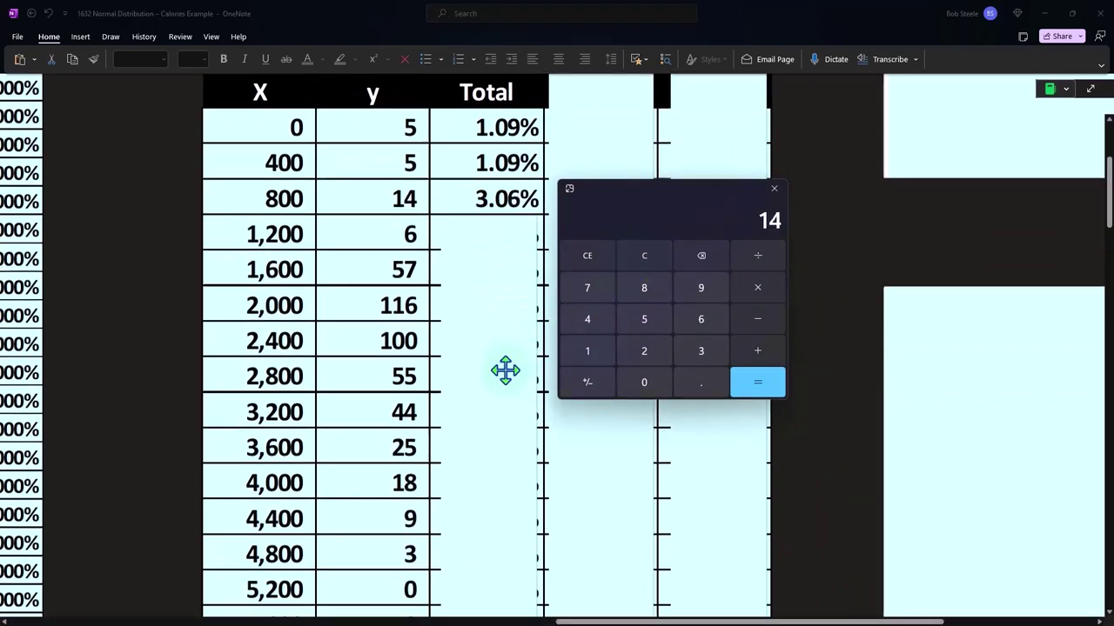
{"action": "type", "text": "/45"}
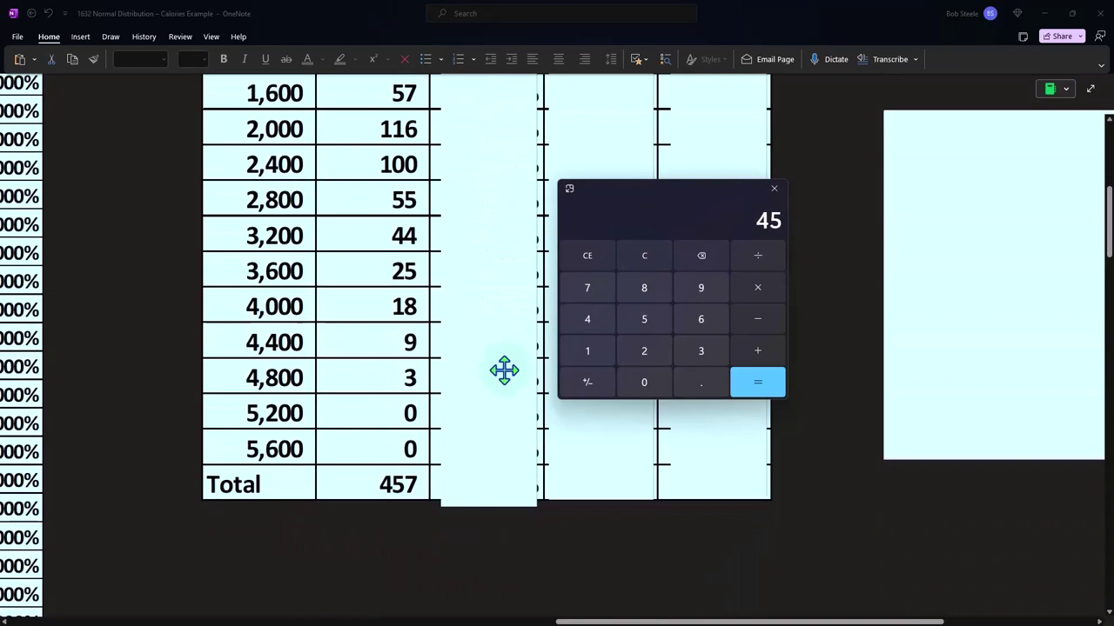
{"action": "type", "text": "7"}
{"action": "key", "text": "Return"}
{"action": "scroll", "coordinate": [504, 370], "scroll_direction": "up", "scroll_amount": 5}
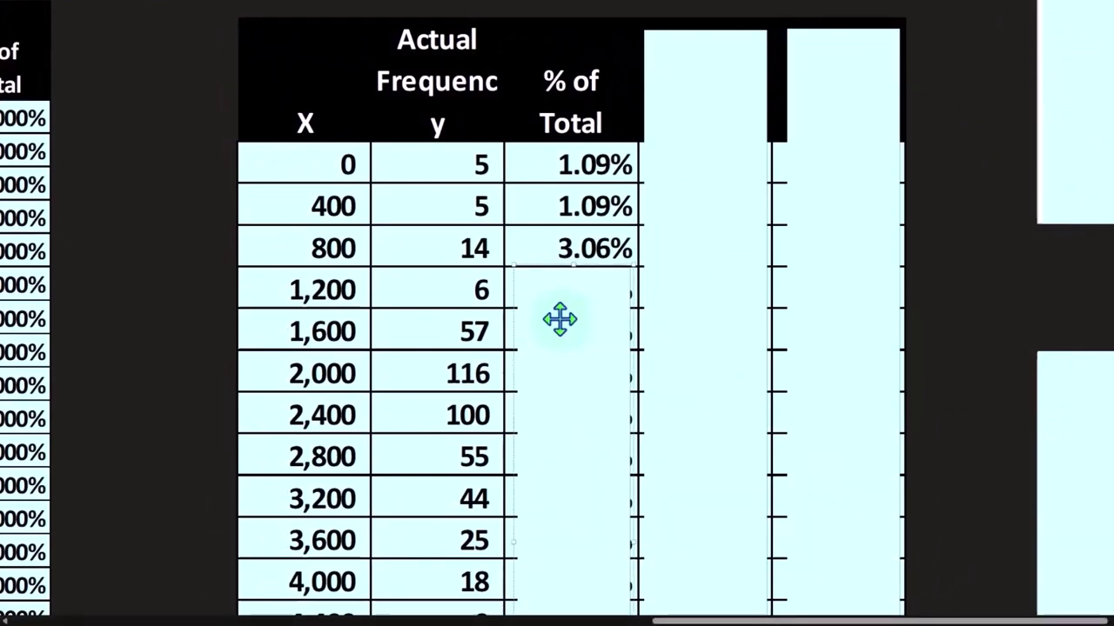
{"action": "key", "text": "Delete"}
Reveal the P(x) Freq header, its 0.36% first value, and the =SUMIFS(H2:H6519,G2#,"<="&M2) formula
{"action": "left_click", "coordinate": [721, 29]}
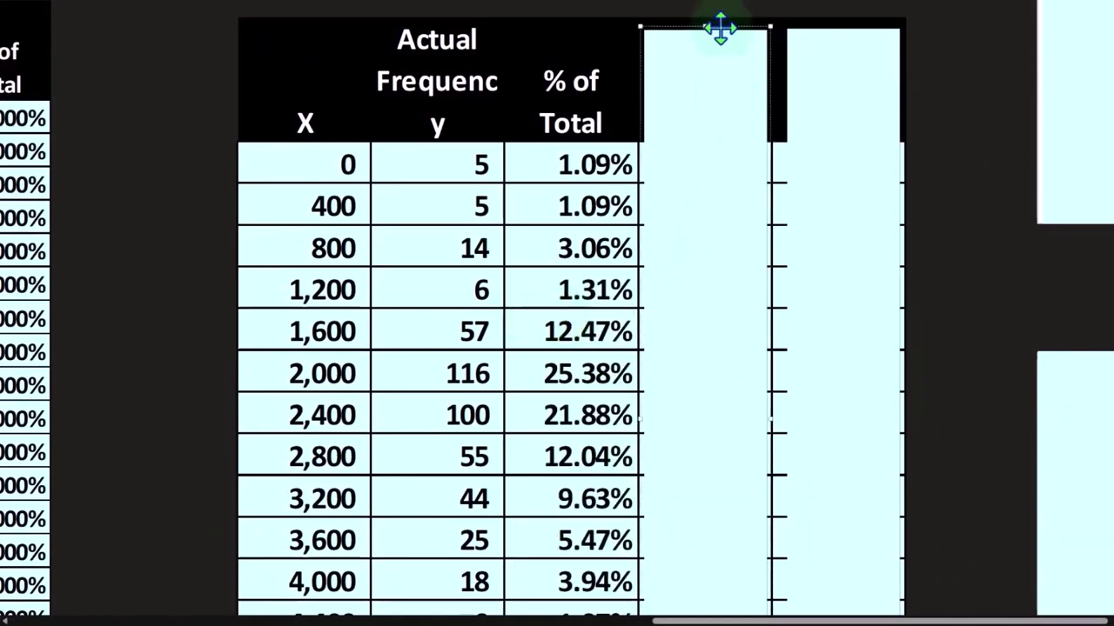
{"action": "key", "text": "Delete"}
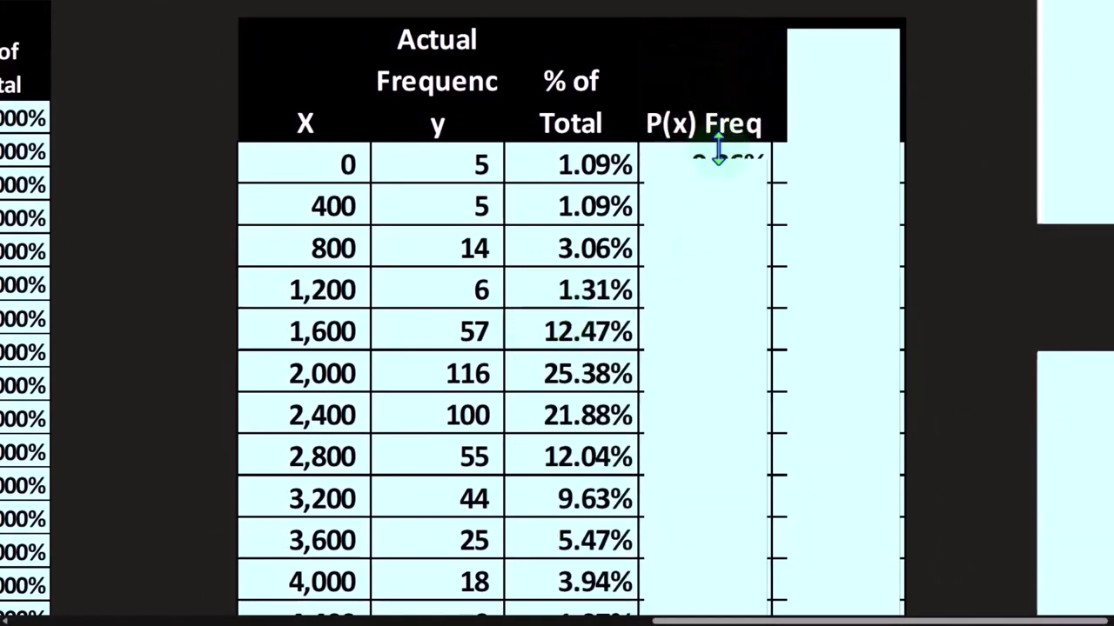
{"action": "left_click_drag", "start_coordinate": [718, 152], "coordinate": [718, 175]}
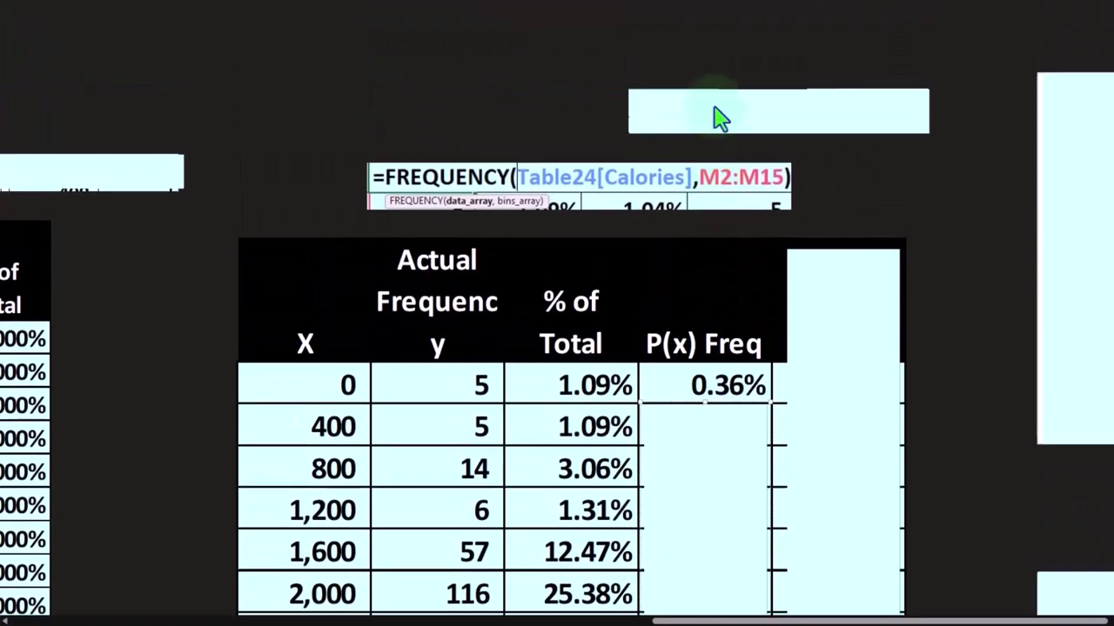
{"action": "left_click", "coordinate": [719, 118]}
{"action": "key", "text": "Delete"}
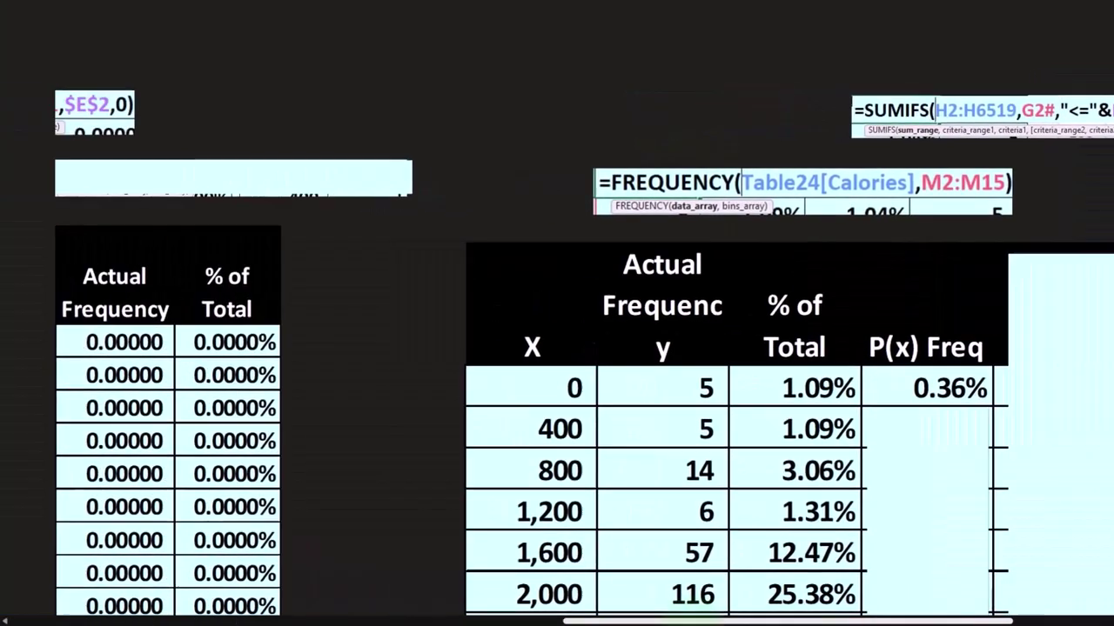
Scroll through the NORM.DIST and Lower/Upper tables to review them
{"action": "left_click_drag", "start_coordinate": [802, 620], "coordinate": [487, 619]}
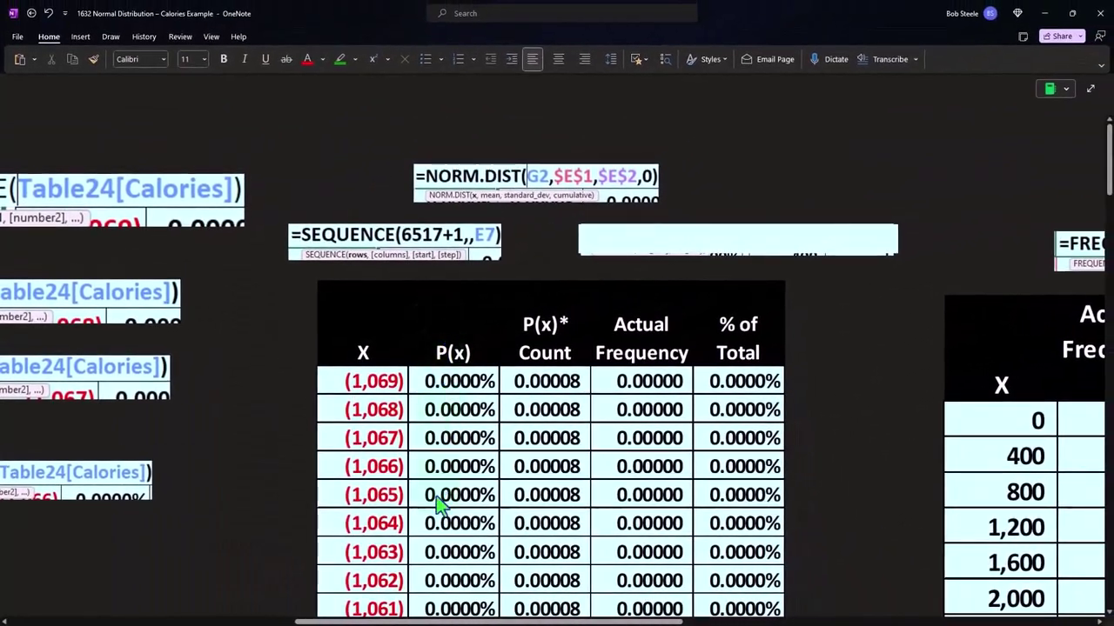
{"action": "scroll", "coordinate": [727, 444], "scroll_direction": "right", "scroll_amount": 10}
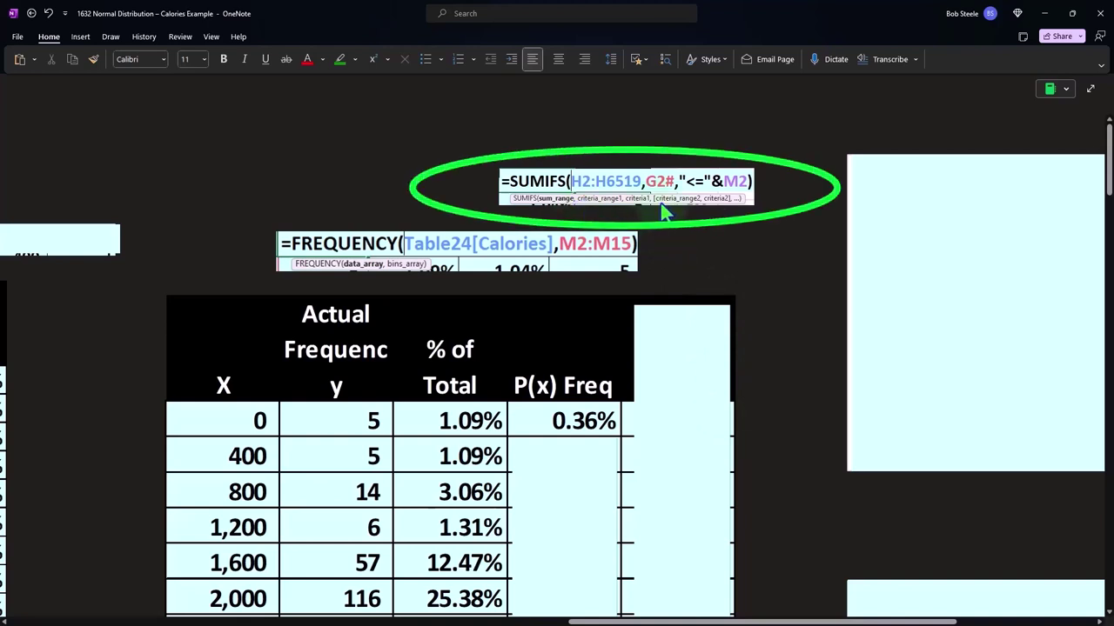
{"action": "scroll", "coordinate": [673, 310], "scroll_direction": "left", "scroll_amount": 5}
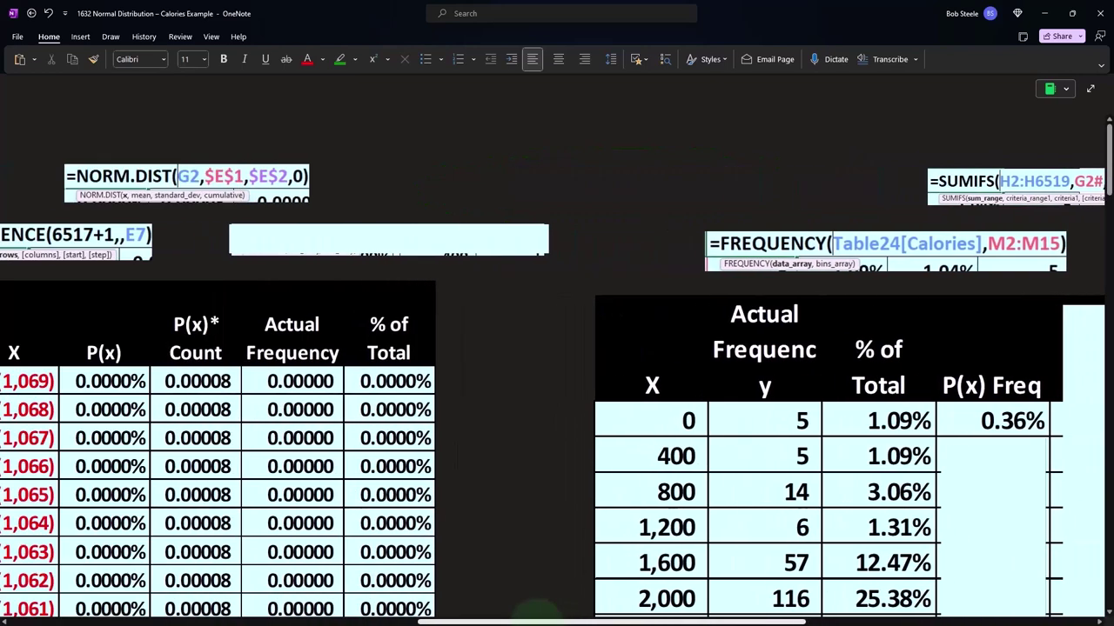
{"action": "scroll", "coordinate": [400, 493], "scroll_direction": "right", "scroll_amount": 2}
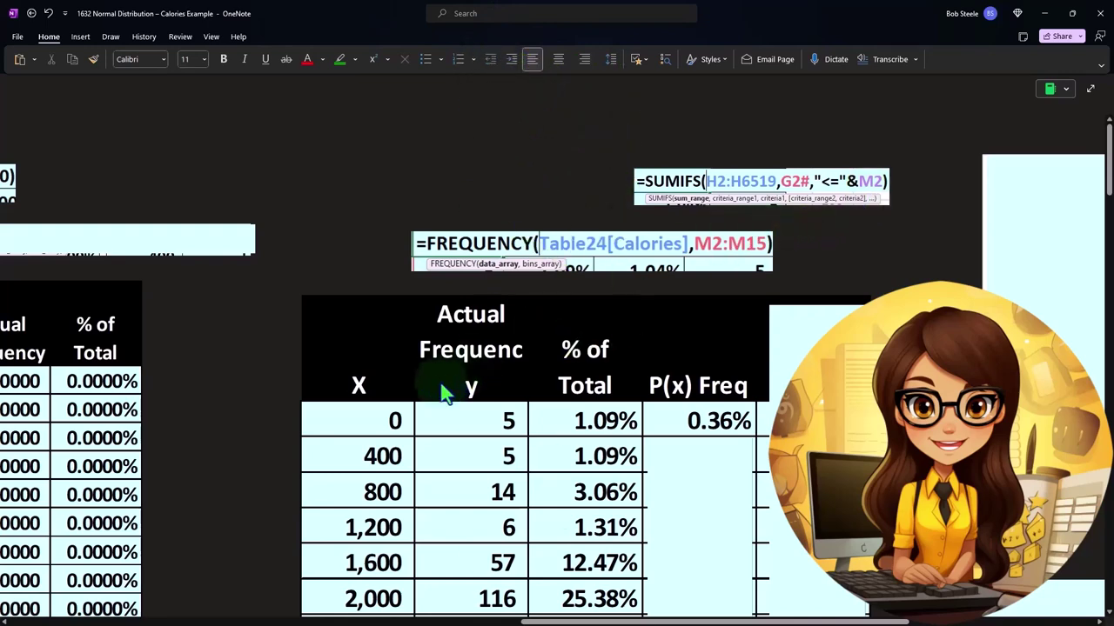
{"action": "scroll", "coordinate": [378, 427], "scroll_direction": "down", "scroll_amount": 2}
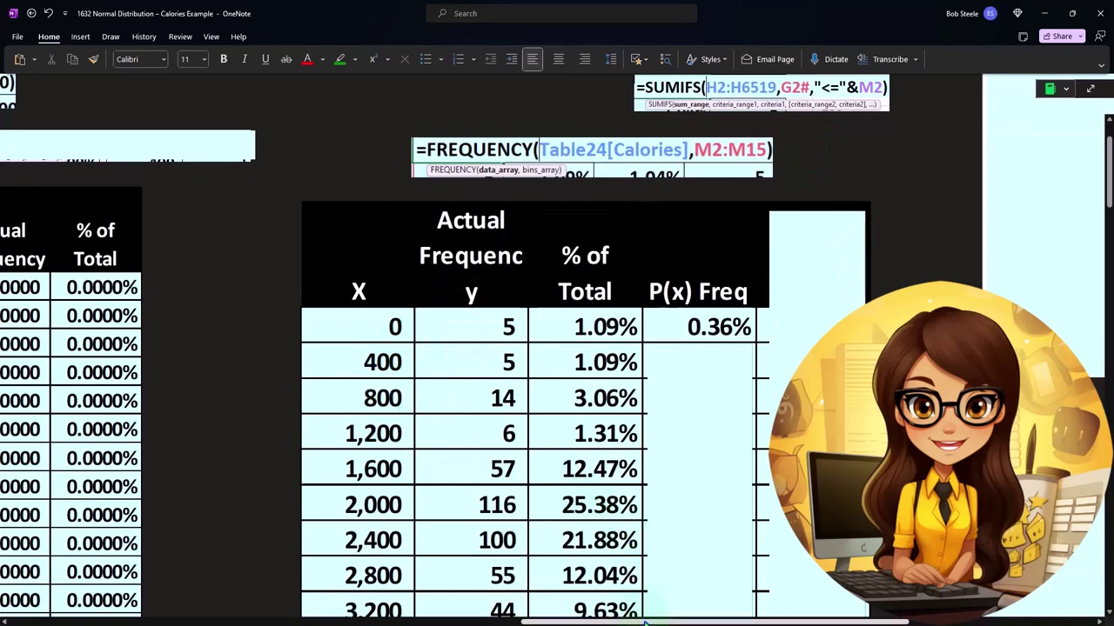
{"action": "scroll", "coordinate": [638, 575], "scroll_direction": "left", "scroll_amount": 5}
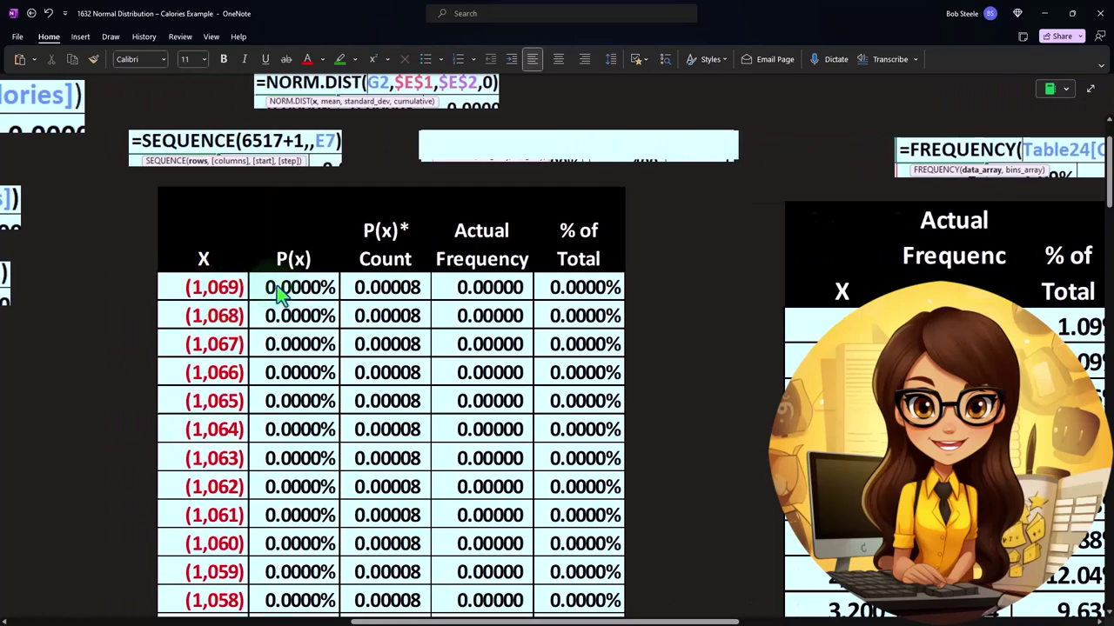
{"action": "scroll", "coordinate": [279, 291], "scroll_direction": "down", "scroll_amount": 5}
{"action": "scroll", "coordinate": [279, 304], "scroll_direction": "down", "scroll_amount": 4}
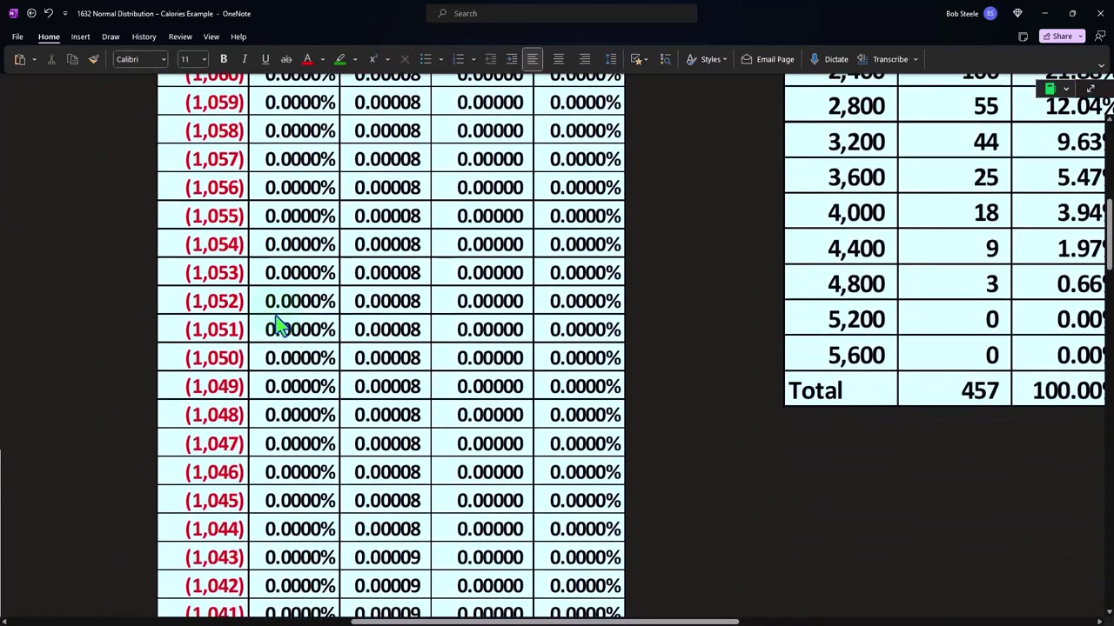
{"action": "scroll", "coordinate": [276, 317], "scroll_direction": "down", "scroll_amount": 4}
{"action": "scroll", "coordinate": [276, 320], "scroll_direction": "down", "scroll_amount": 6}
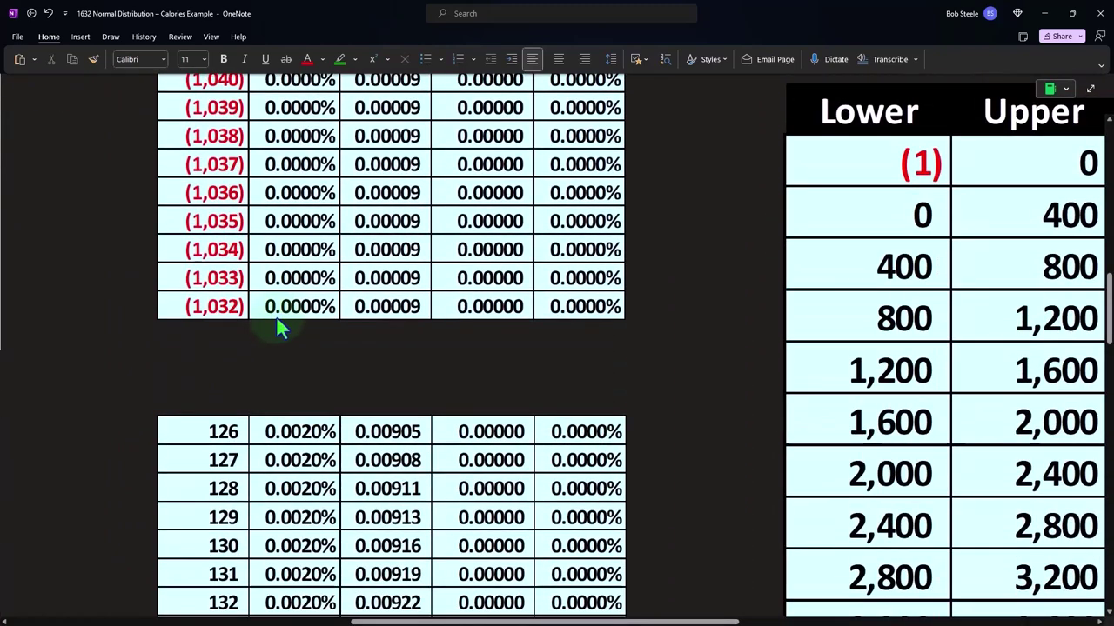
Return to the P(x) Freq column and select its cover to reveal 1.04% for the 400 bin
{"action": "scroll", "coordinate": [721, 348], "scroll_direction": "up", "scroll_amount": 7}
{"action": "scroll", "coordinate": [721, 348], "scroll_direction": "up", "scroll_amount": 10}
{"action": "scroll", "coordinate": [721, 348], "scroll_direction": "up", "scroll_amount": 3}
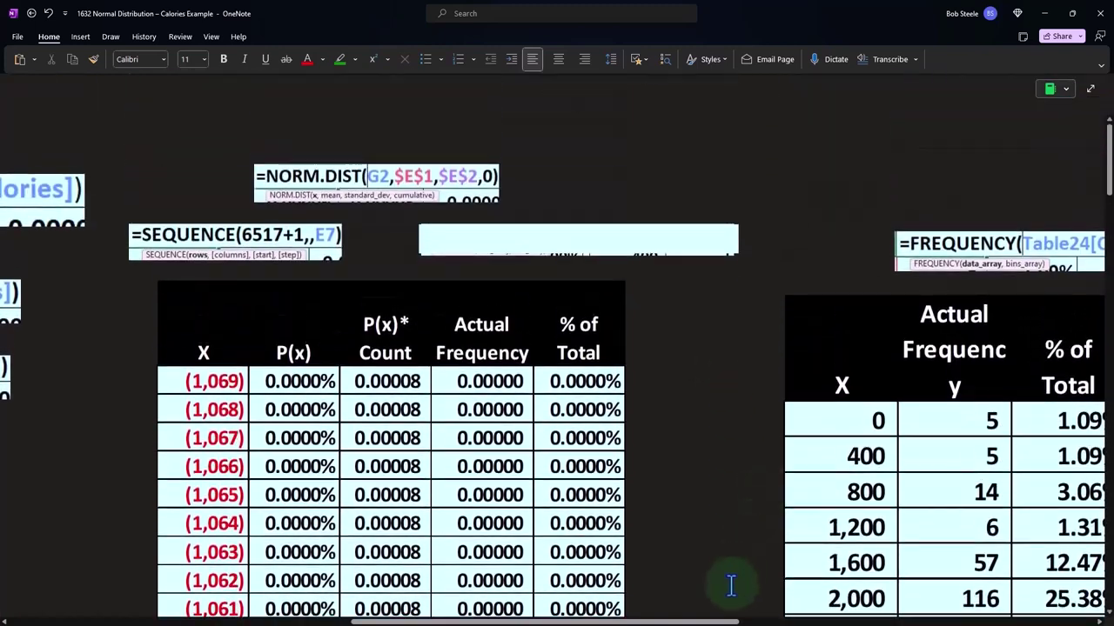
{"action": "scroll", "coordinate": [731, 584], "scroll_direction": "right", "scroll_amount": 5}
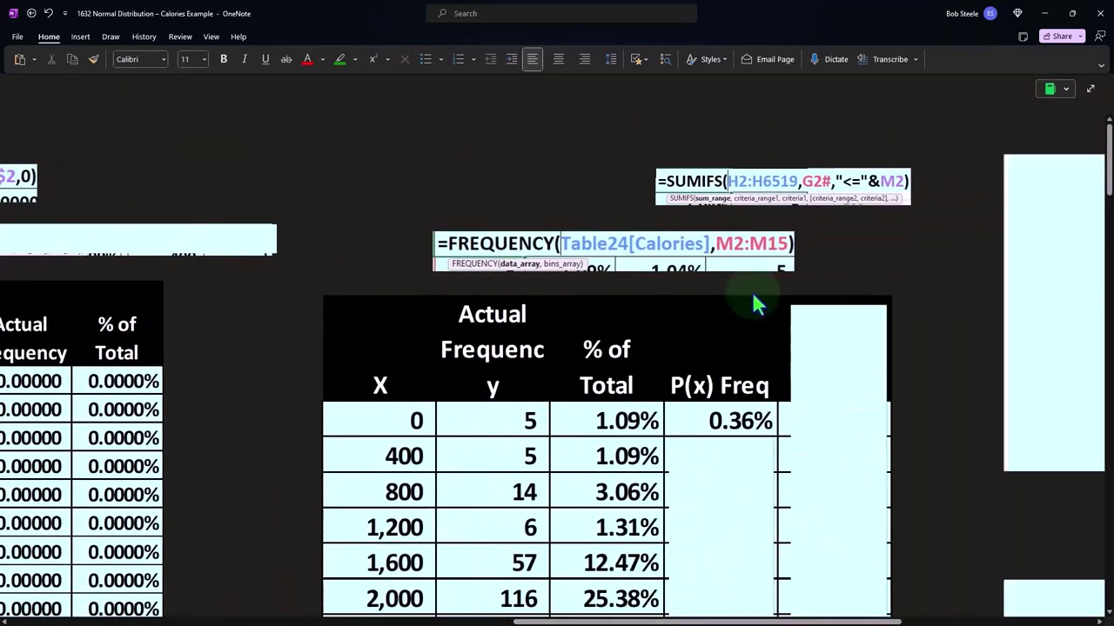
{"action": "left_click", "coordinate": [614, 182]}
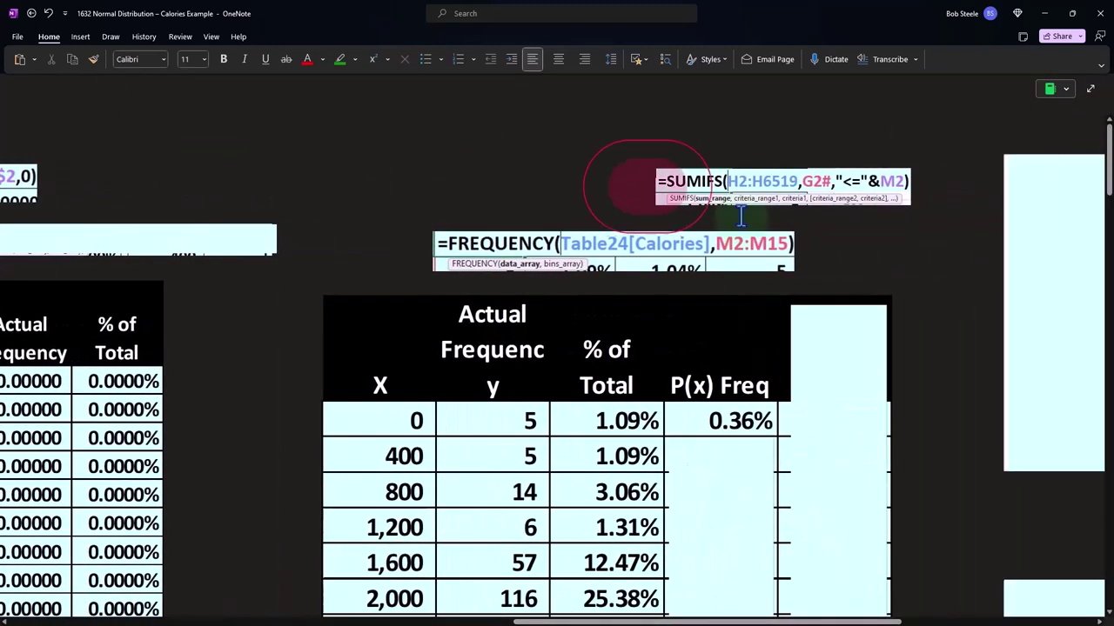
{"action": "left_click", "coordinate": [736, 487]}
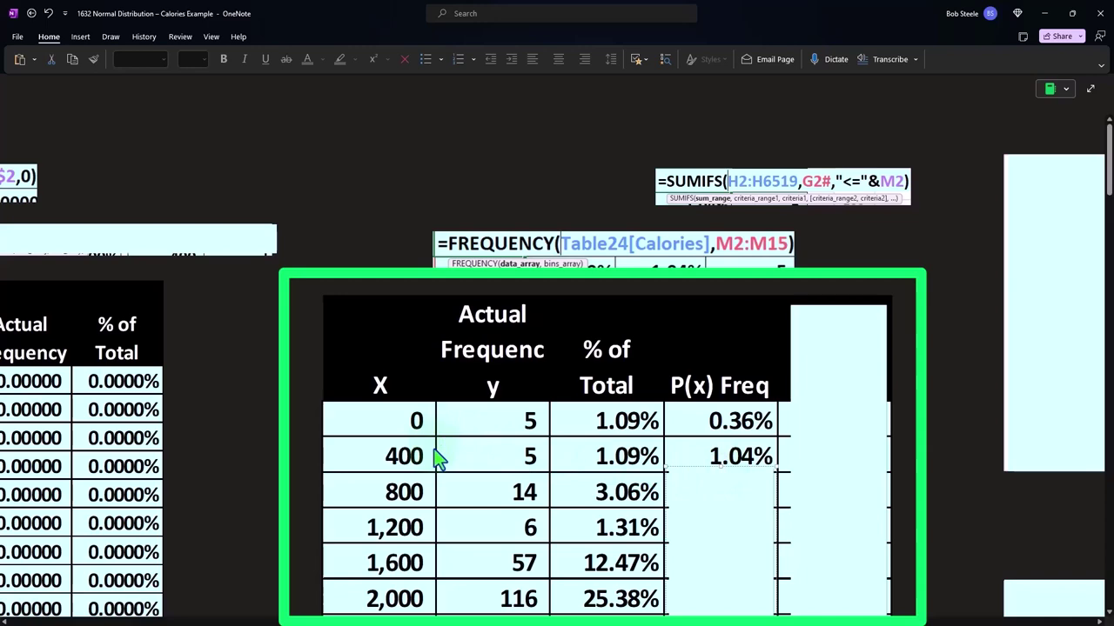
Shrink the P(x) Freq cover to show values through 99.99% and the P(x)*Count header with 2
{"action": "scroll", "coordinate": [361, 585], "scroll_direction": "left", "scroll_amount": 10}
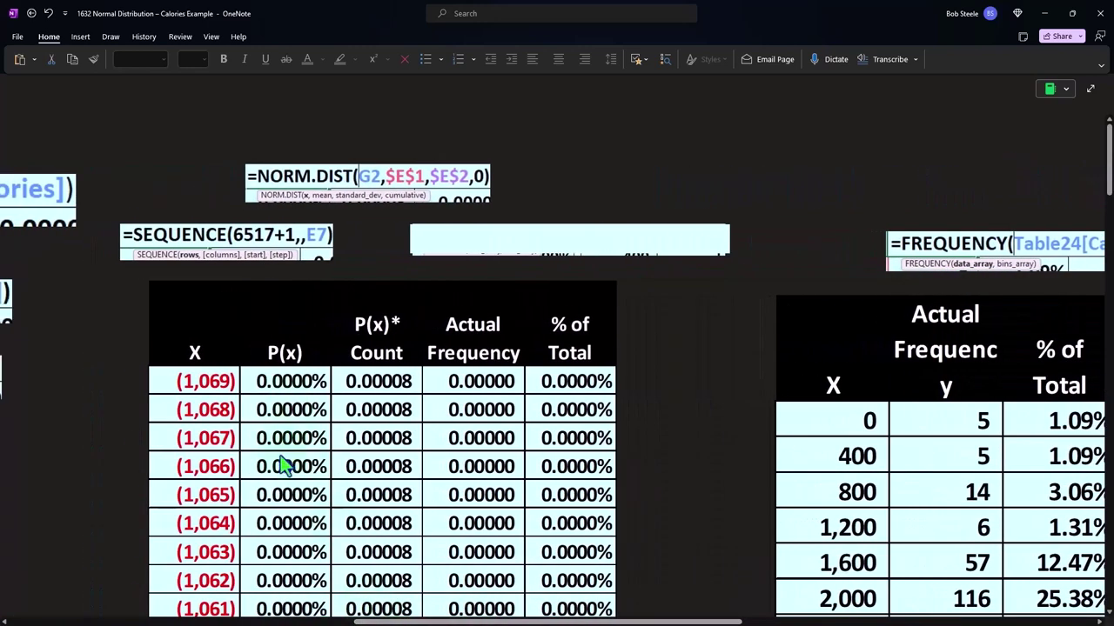
{"action": "left_click", "coordinate": [218, 464]}
{"action": "scroll", "coordinate": [462, 601], "scroll_direction": "right", "scroll_amount": 10}
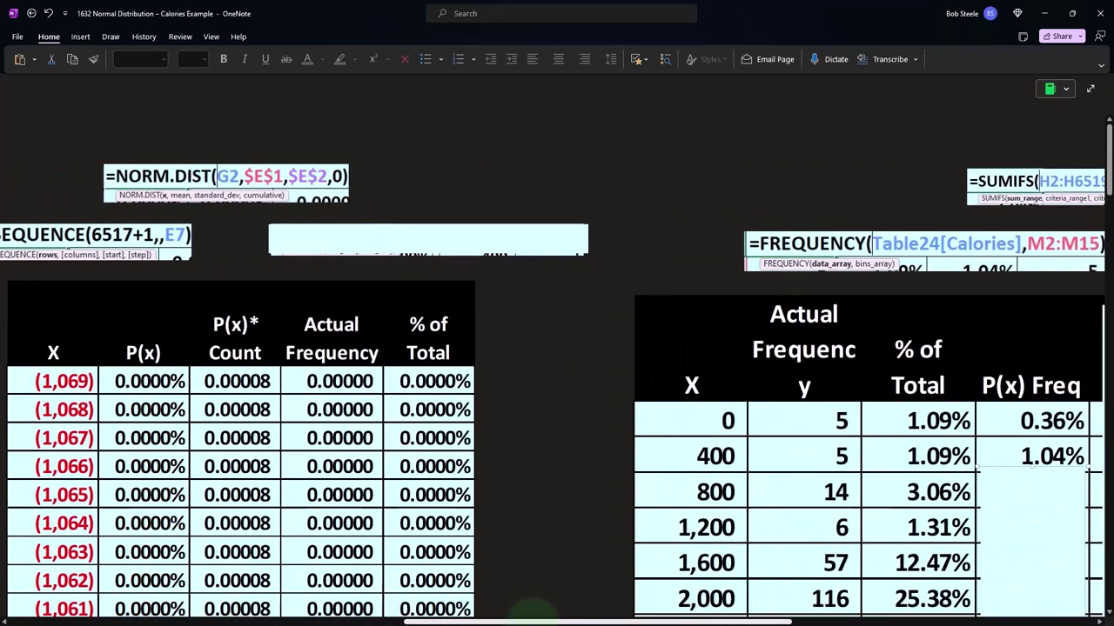
{"action": "scroll", "coordinate": [635, 563], "scroll_direction": "right", "scroll_amount": 2}
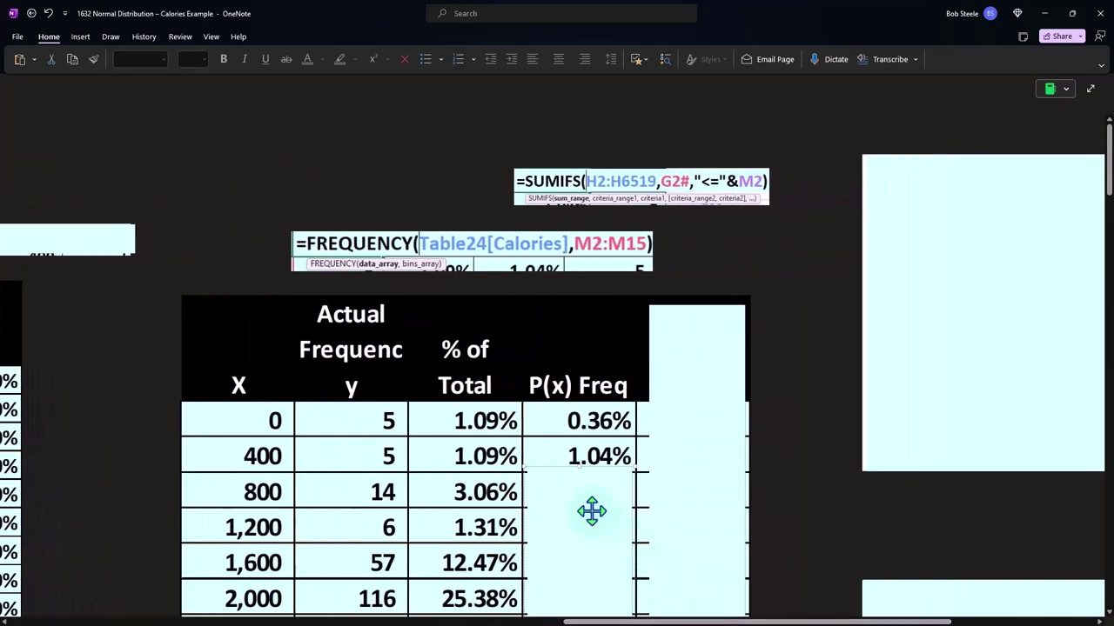
{"action": "scroll", "coordinate": [591, 512], "scroll_direction": "down", "scroll_amount": 2}
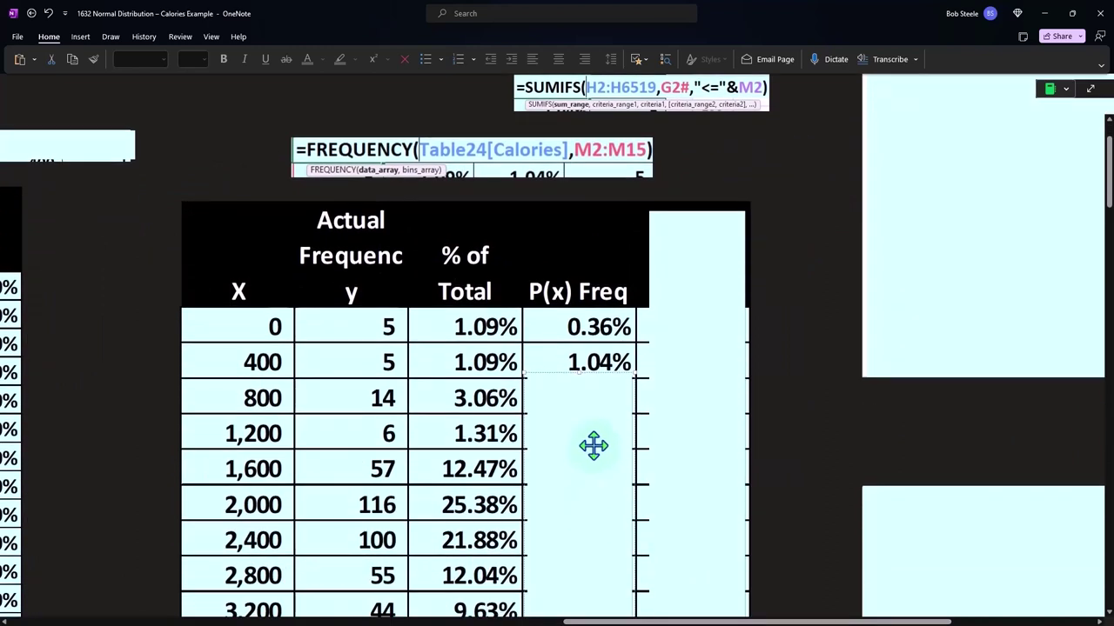
{"action": "left_click_drag", "start_coordinate": [577, 376], "coordinate": [583, 416]}
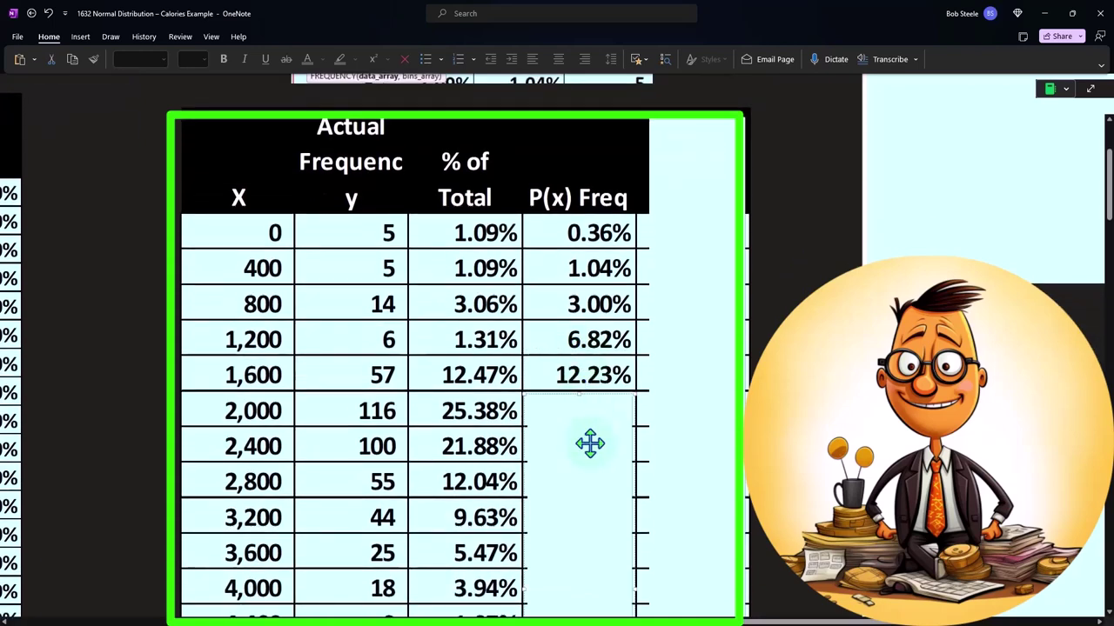
{"action": "scroll", "coordinate": [587, 427], "scroll_direction": "down", "scroll_amount": 3}
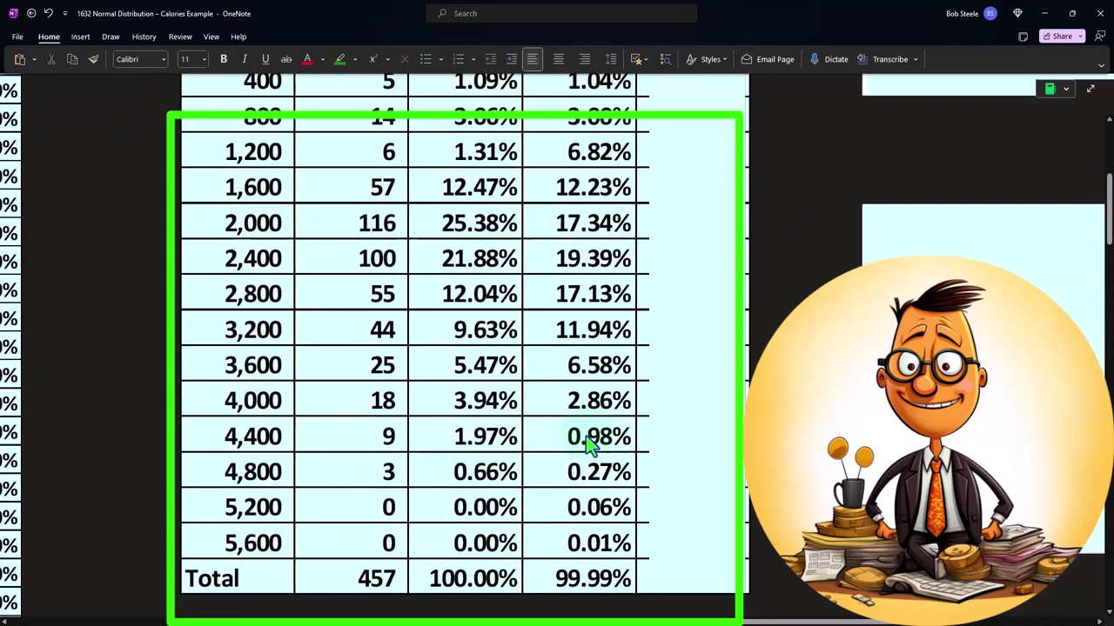
{"action": "scroll", "coordinate": [589, 443], "scroll_direction": "down", "scroll_amount": 2}
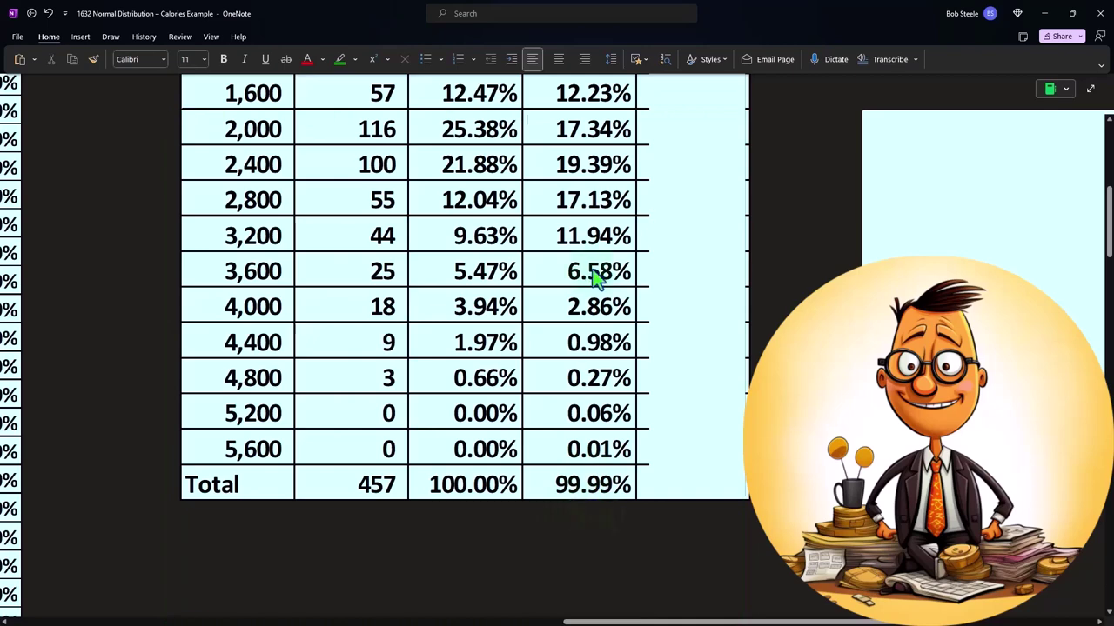
{"action": "scroll", "coordinate": [596, 272], "scroll_direction": "up", "scroll_amount": 1}
{"action": "scroll", "coordinate": [597, 274], "scroll_direction": "up", "scroll_amount": 2}
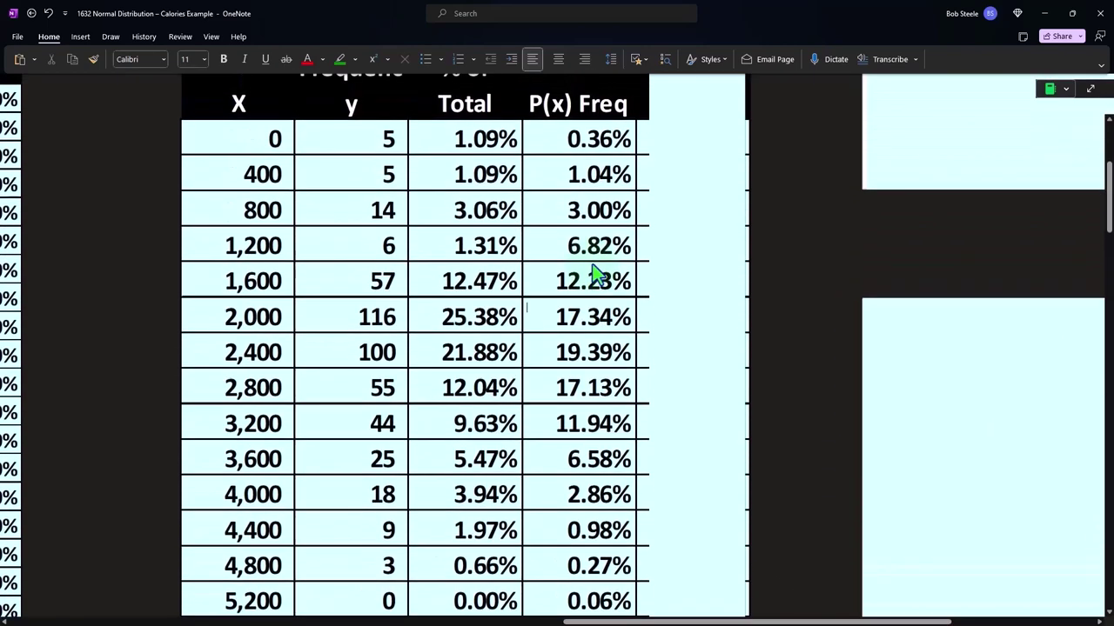
{"action": "scroll", "coordinate": [626, 252], "scroll_direction": "up", "scroll_amount": 2}
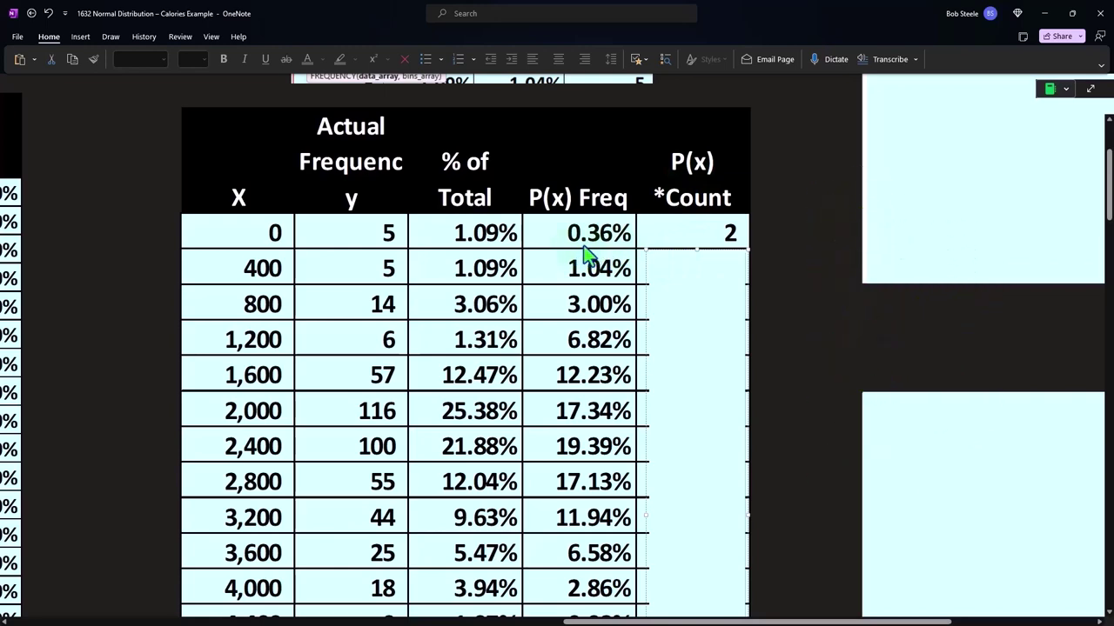
Open Calculator beside the table and enter 0.0036
{"action": "scroll", "coordinate": [583, 278], "scroll_direction": "down", "scroll_amount": 1}
{"action": "scroll", "coordinate": [582, 296], "scroll_direction": "down", "scroll_amount": 2}
{"action": "left_click", "coordinate": [396, 494]}
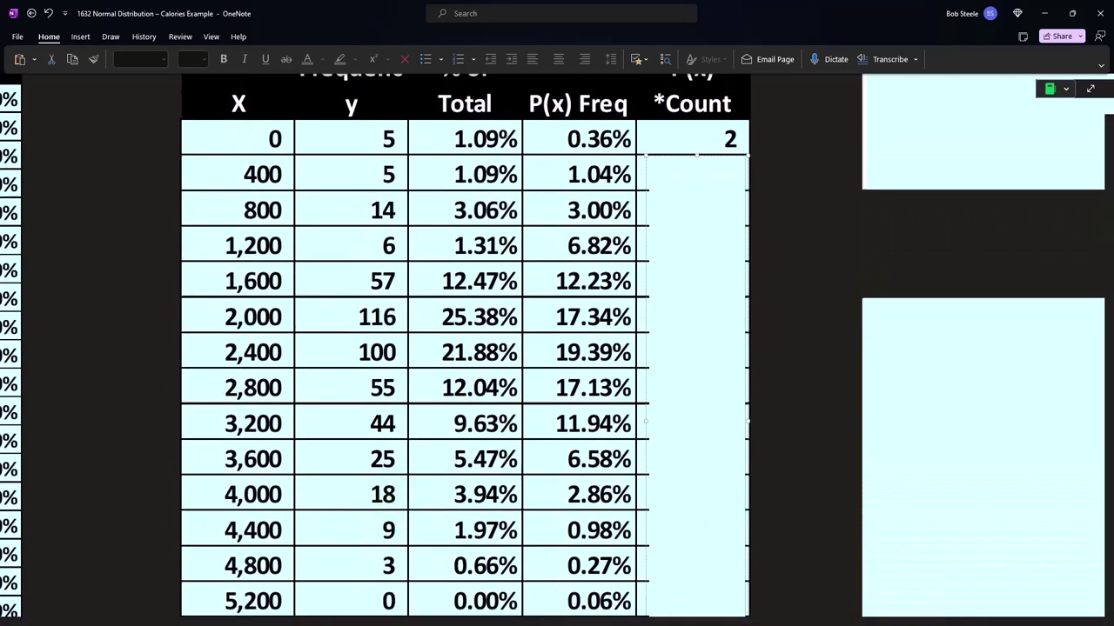
{"action": "left_click_drag", "start_coordinate": [952, 165], "coordinate": [927, 149]}
{"action": "left_click", "coordinate": [889, 209]}
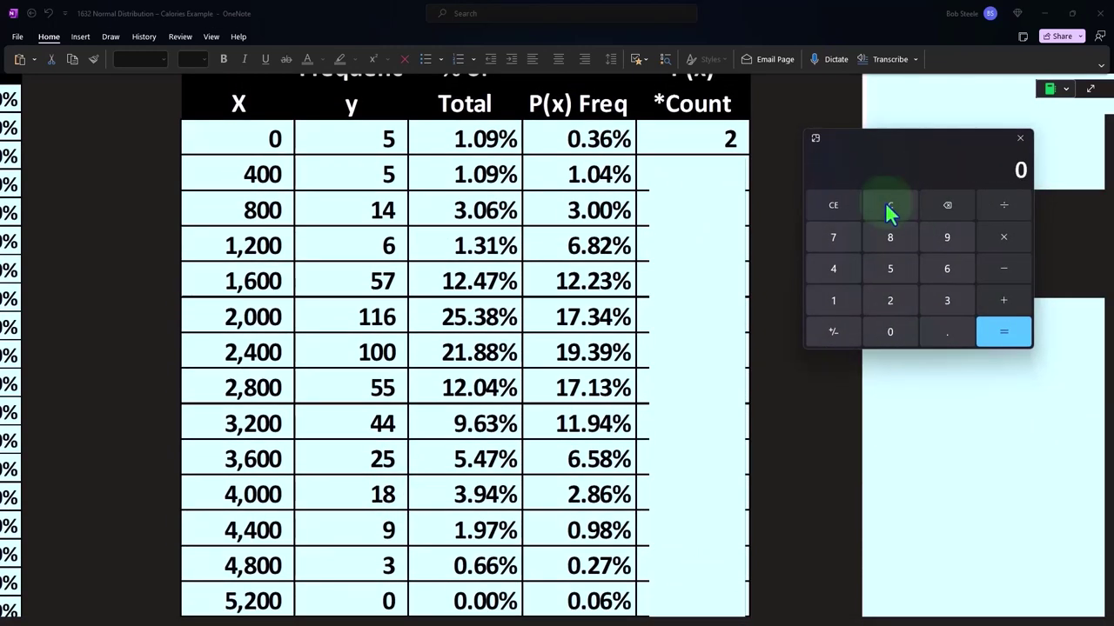
{"action": "type", "text": ".036"}
{"action": "left_click", "coordinate": [887, 207]}
{"action": "type", "text": "."}
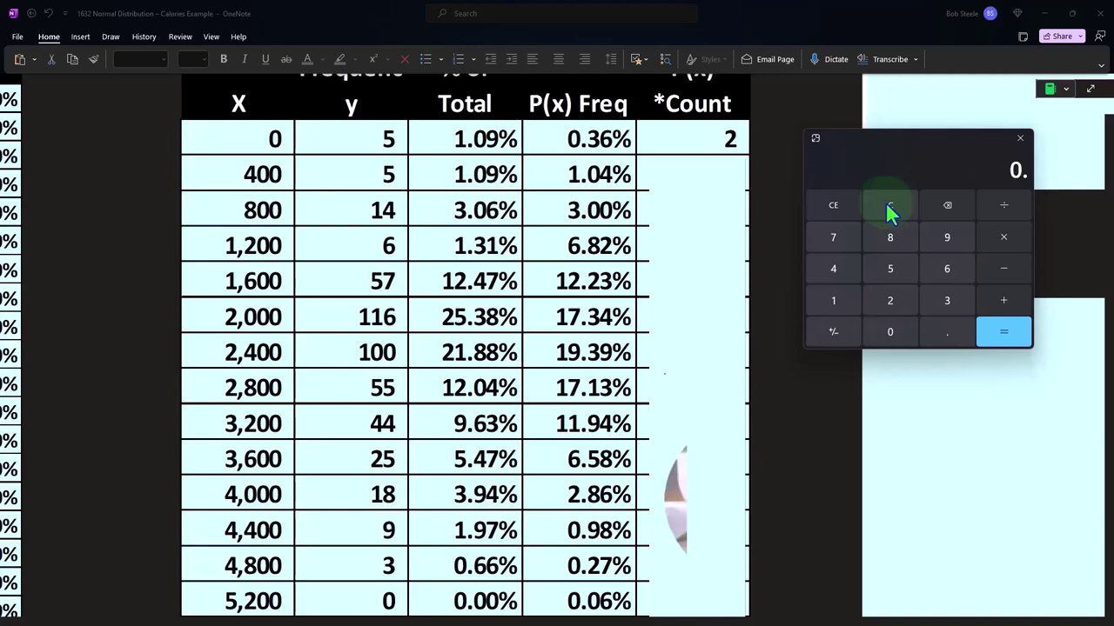
{"action": "type", "text": "0036"}
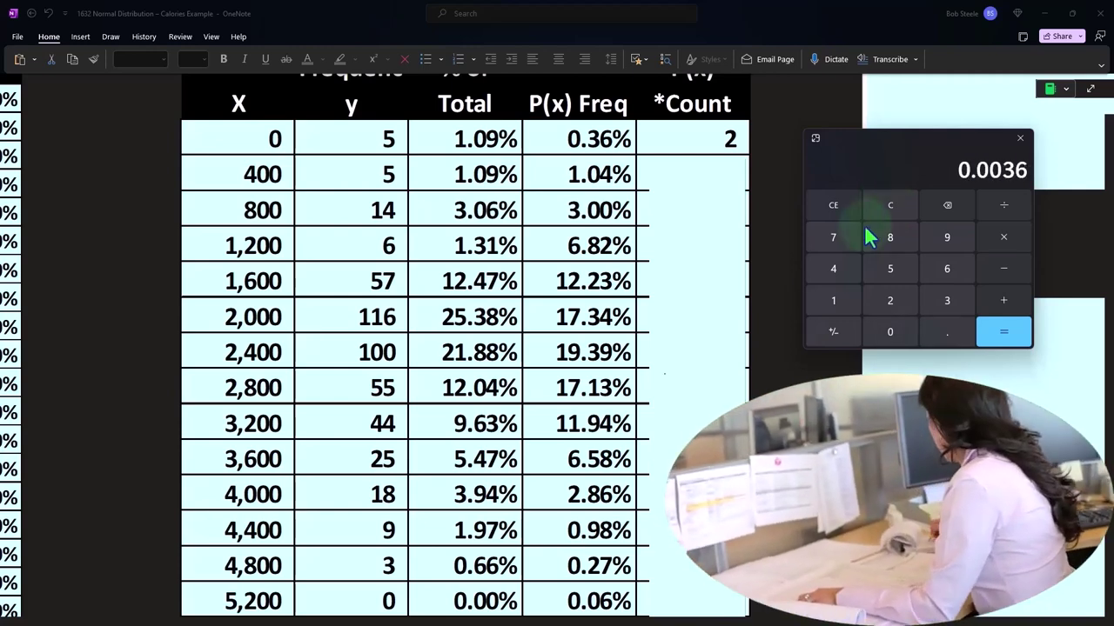
Multiply 0.0036 by 457 to get 1.6452, confirming the expected count of 2
{"action": "scroll", "coordinate": [609, 417], "scroll_direction": "down", "scroll_amount": 1}
{"action": "scroll", "coordinate": [633, 413], "scroll_direction": "down", "scroll_amount": 4}
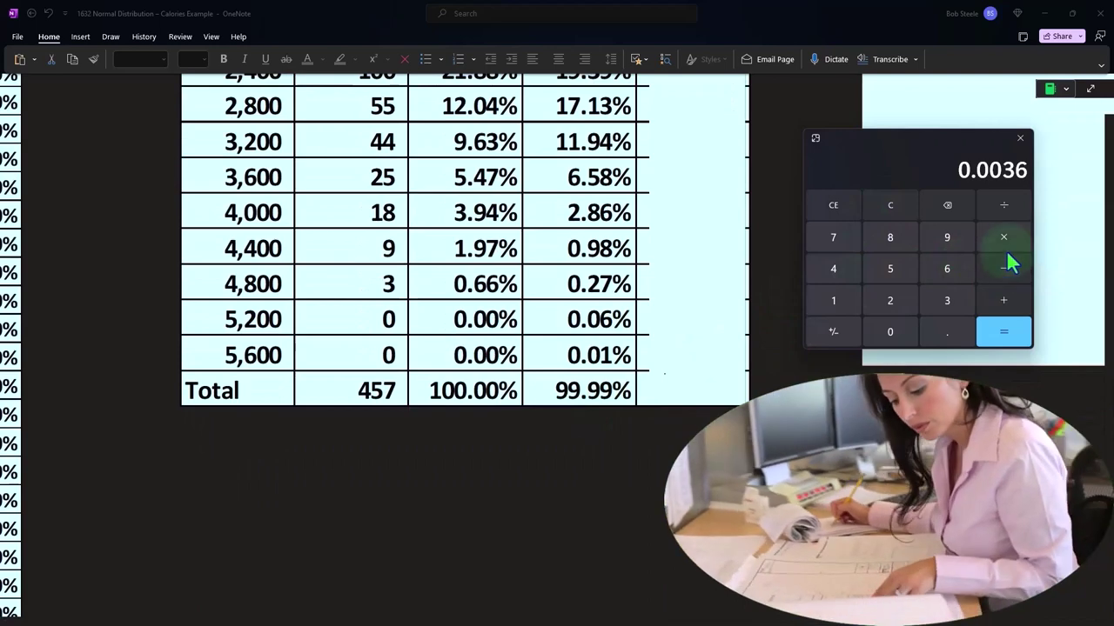
{"action": "left_click", "coordinate": [1004, 237]}
{"action": "type", "text": "457"}
{"action": "key", "text": "Return"}
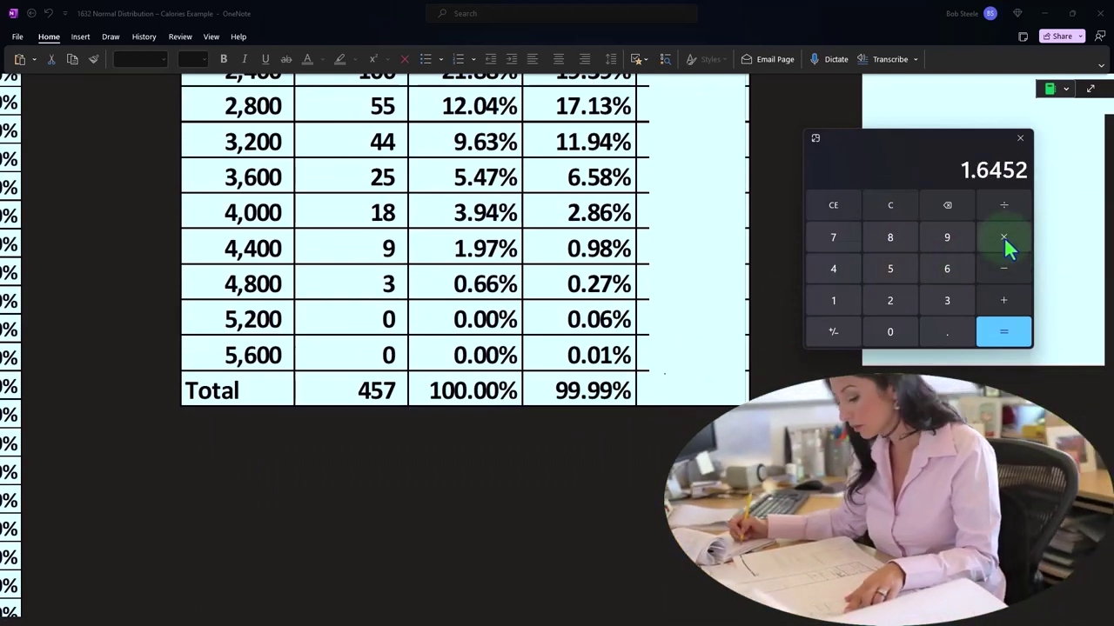
{"action": "scroll", "coordinate": [711, 326], "scroll_direction": "up", "scroll_amount": 5}
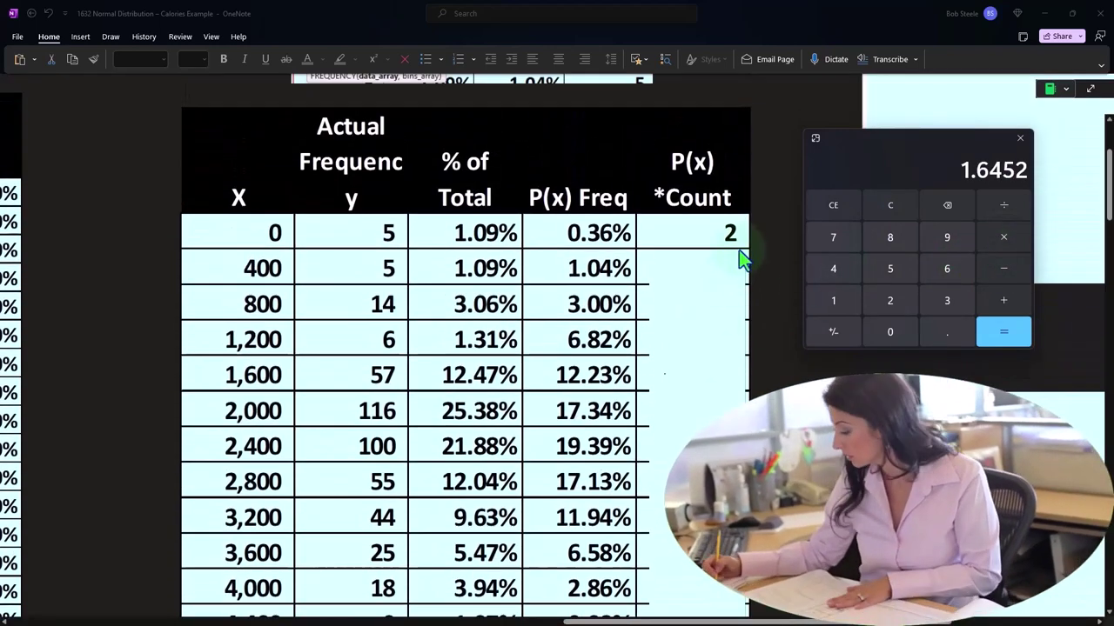
{"action": "left_click", "coordinate": [738, 250]}
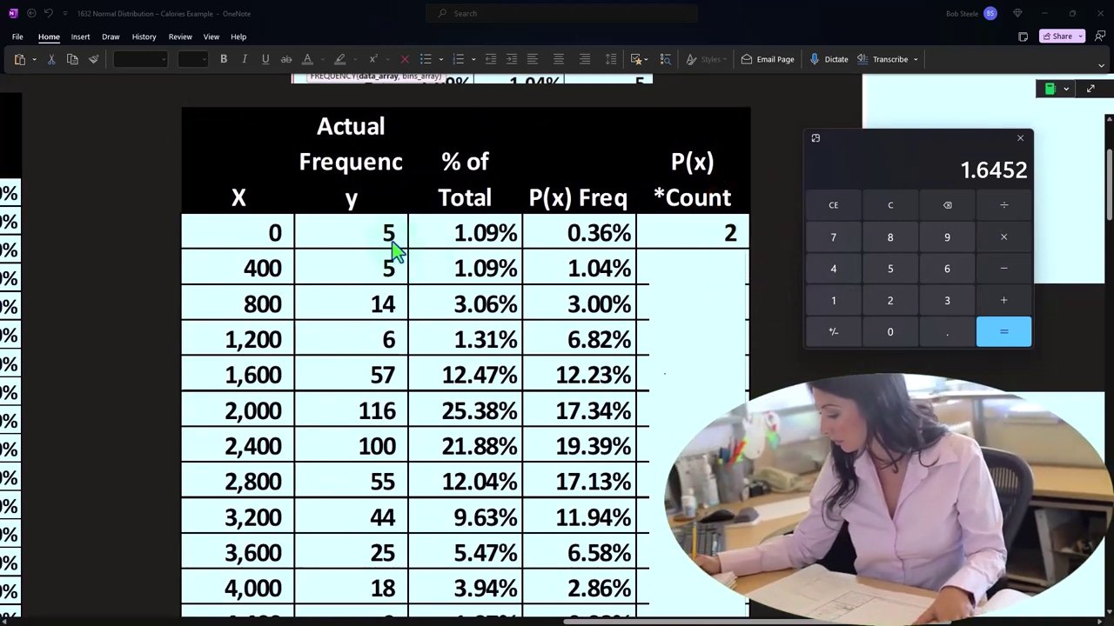
Enter 5 as the 400 row's expected count, then close Calculator and move to the Lower/Upper table
{"action": "left_click", "coordinate": [684, 263]}
{"action": "type", "text": "5"}
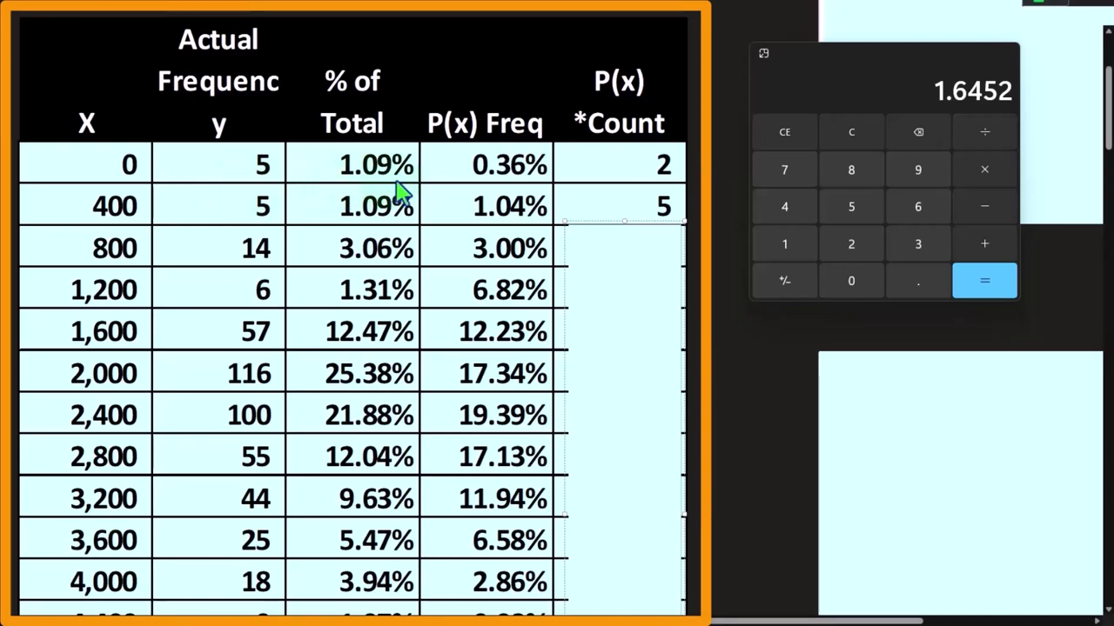
{"action": "key", "text": "alt+F4"}
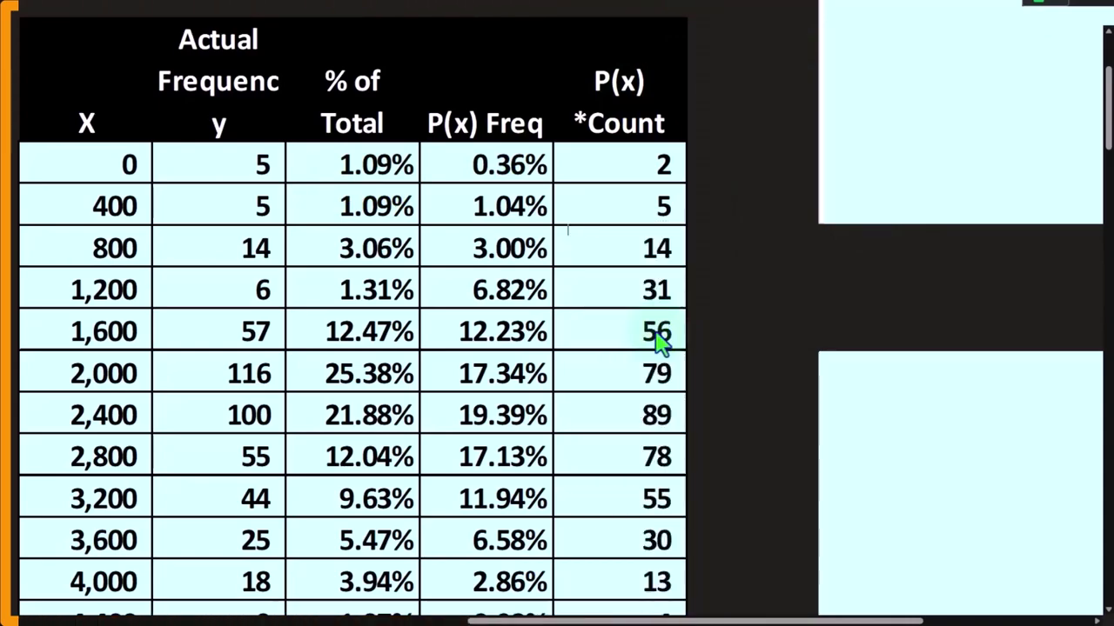
{"action": "scroll", "coordinate": [659, 342], "scroll_direction": "down", "scroll_amount": 2}
{"action": "scroll", "coordinate": [658, 342], "scroll_direction": "down", "scroll_amount": 5}
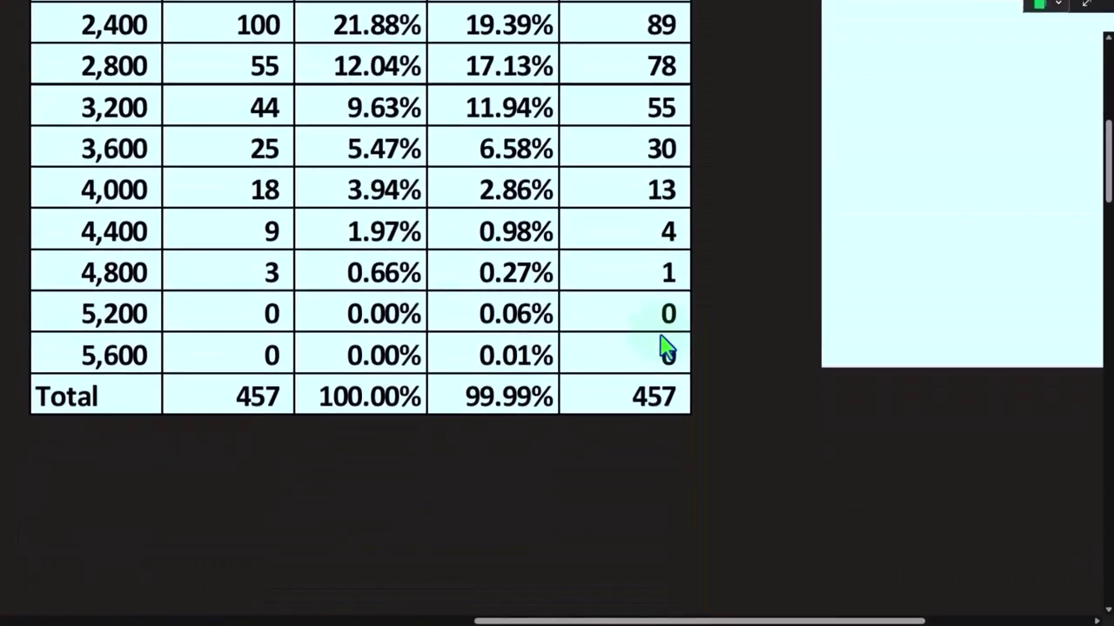
{"action": "scroll", "coordinate": [705, 370], "scroll_direction": "down", "scroll_amount": 3}
{"action": "scroll", "coordinate": [722, 374], "scroll_direction": "down", "scroll_amount": 2}
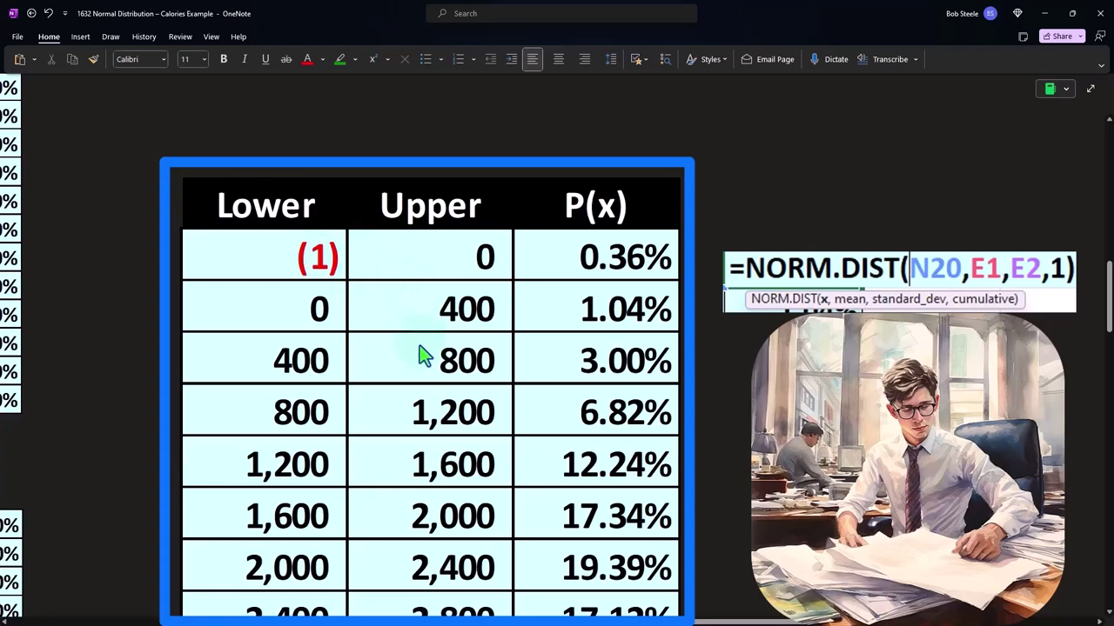
Reveal the =NORM.DIST(N21,$E$1,$E$2,1)-NORM.DIST(M21,$E$1,$E$2,1) formula beneath the cumulative one
{"action": "scroll", "coordinate": [417, 352], "scroll_direction": "down", "scroll_amount": 3}
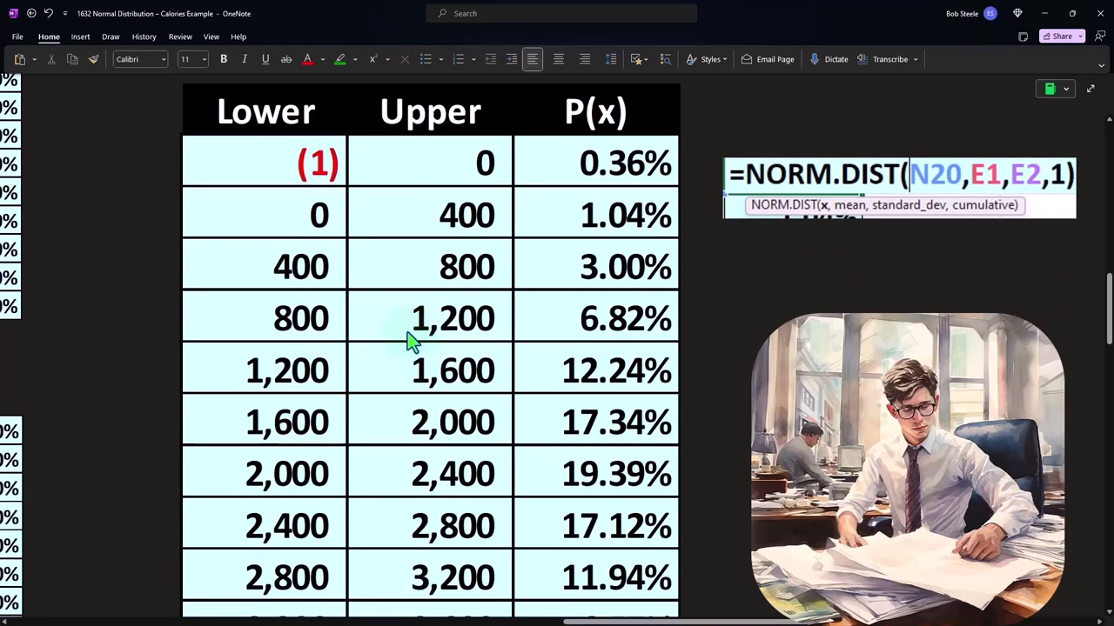
{"action": "scroll", "coordinate": [408, 339], "scroll_direction": "down", "scroll_amount": 5}
{"action": "scroll", "coordinate": [408, 339], "scroll_direction": "down", "scroll_amount": 3}
{"action": "scroll", "coordinate": [409, 340], "scroll_direction": "up", "scroll_amount": 8}
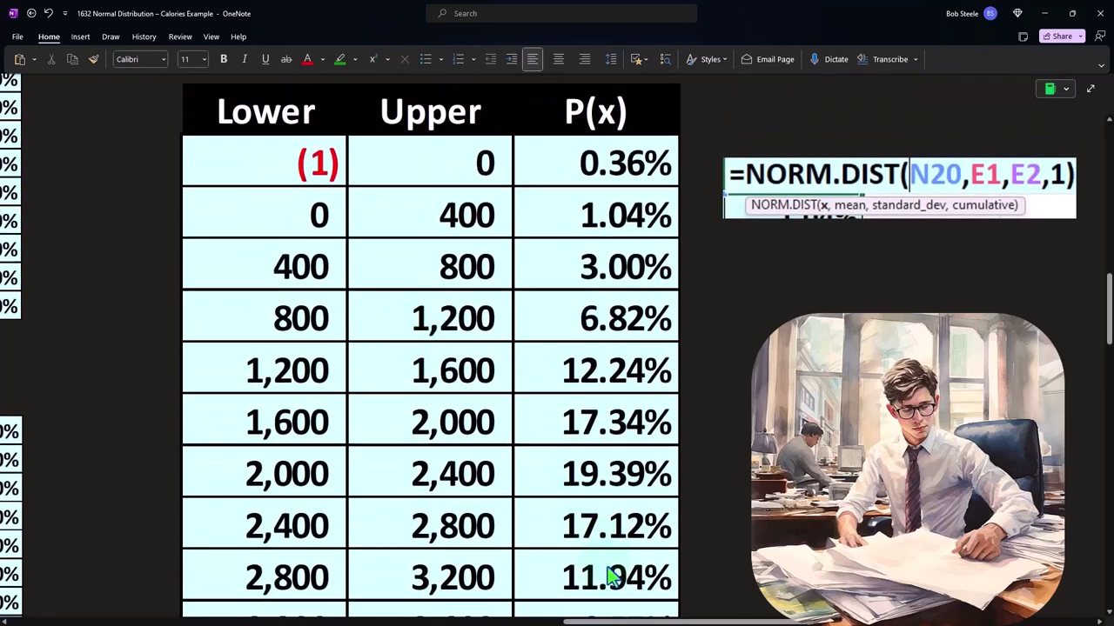
{"action": "left_click_drag", "start_coordinate": [633, 621], "coordinate": [693, 621]}
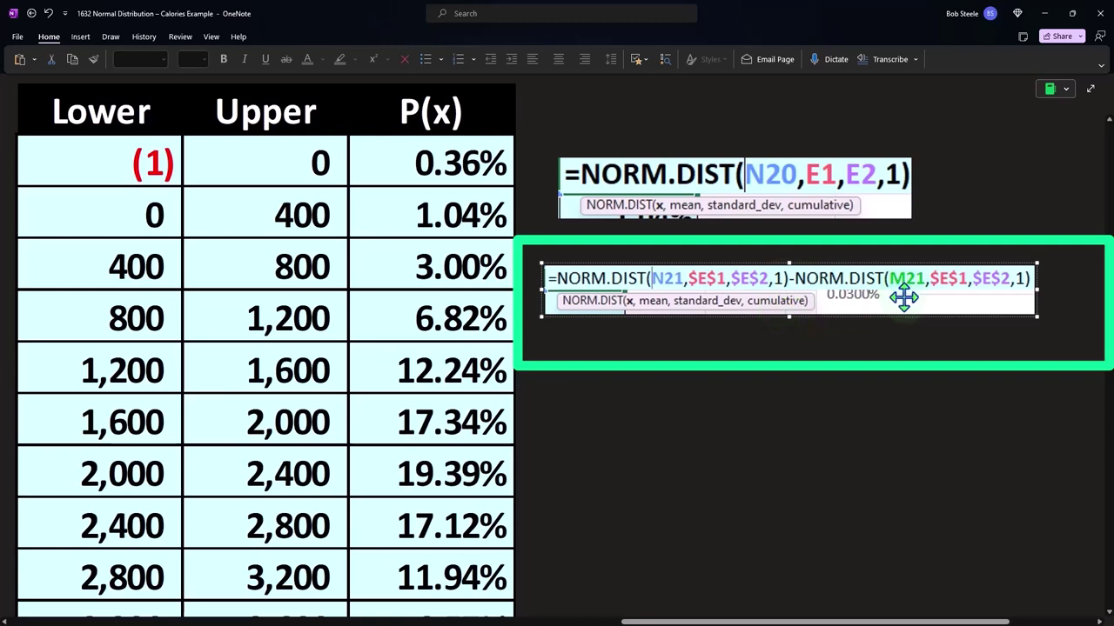
{"action": "left_click", "coordinate": [142, 228]}
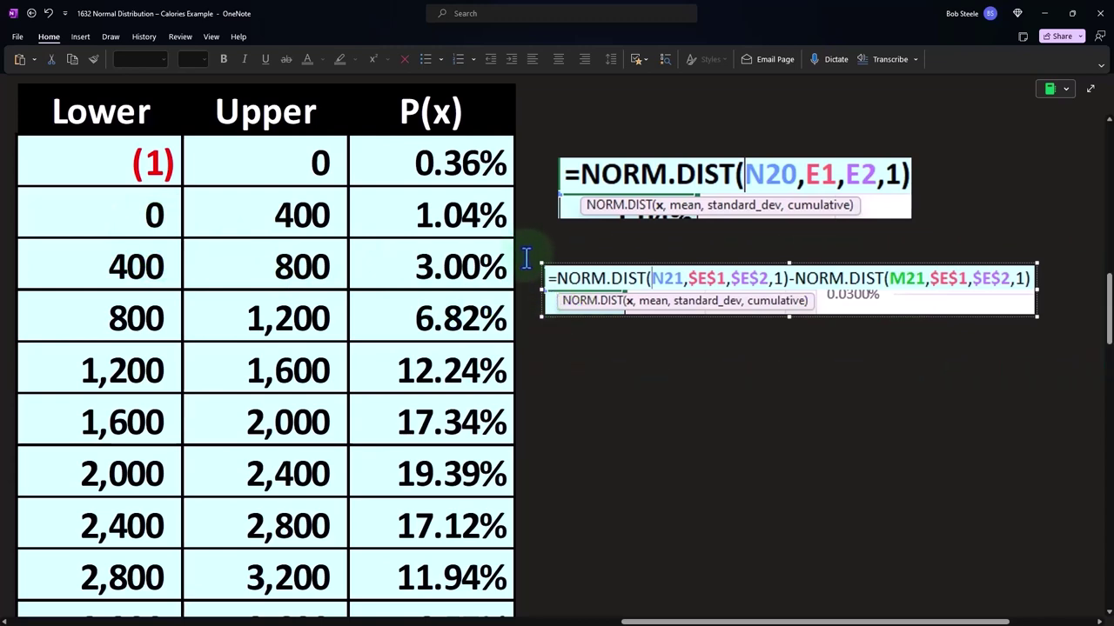
{"action": "scroll", "coordinate": [530, 298], "scroll_direction": "up", "scroll_amount": 2}
{"action": "scroll", "coordinate": [533, 296], "scroll_direction": "up", "scroll_amount": 4}
{"action": "scroll", "coordinate": [535, 302], "scroll_direction": "up", "scroll_amount": 5}
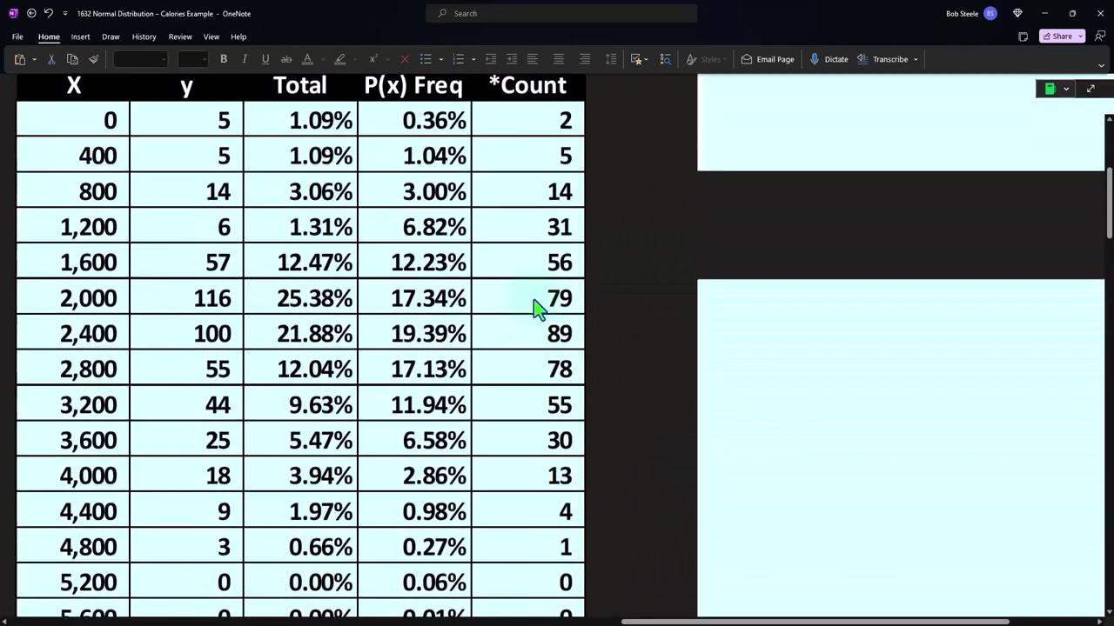
{"action": "scroll", "coordinate": [537, 309], "scroll_direction": "up", "scroll_amount": 1}
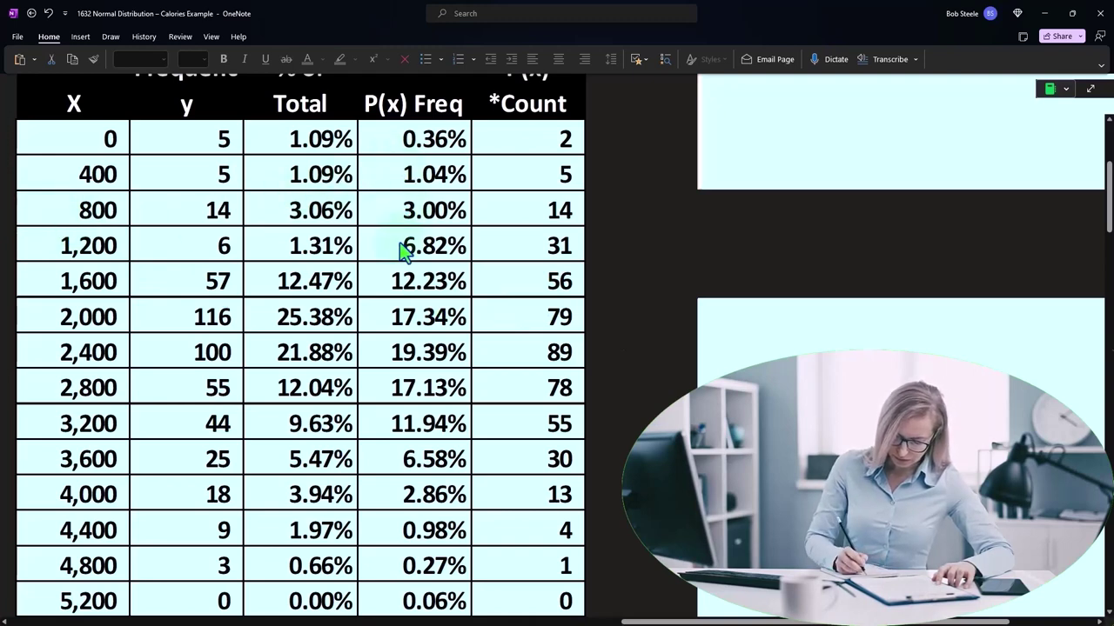
{"action": "scroll", "coordinate": [399, 250], "scroll_direction": "down", "scroll_amount": 2}
{"action": "scroll", "coordinate": [398, 250], "scroll_direction": "down", "scroll_amount": 4}
{"action": "scroll", "coordinate": [401, 261], "scroll_direction": "down", "scroll_amount": 2}
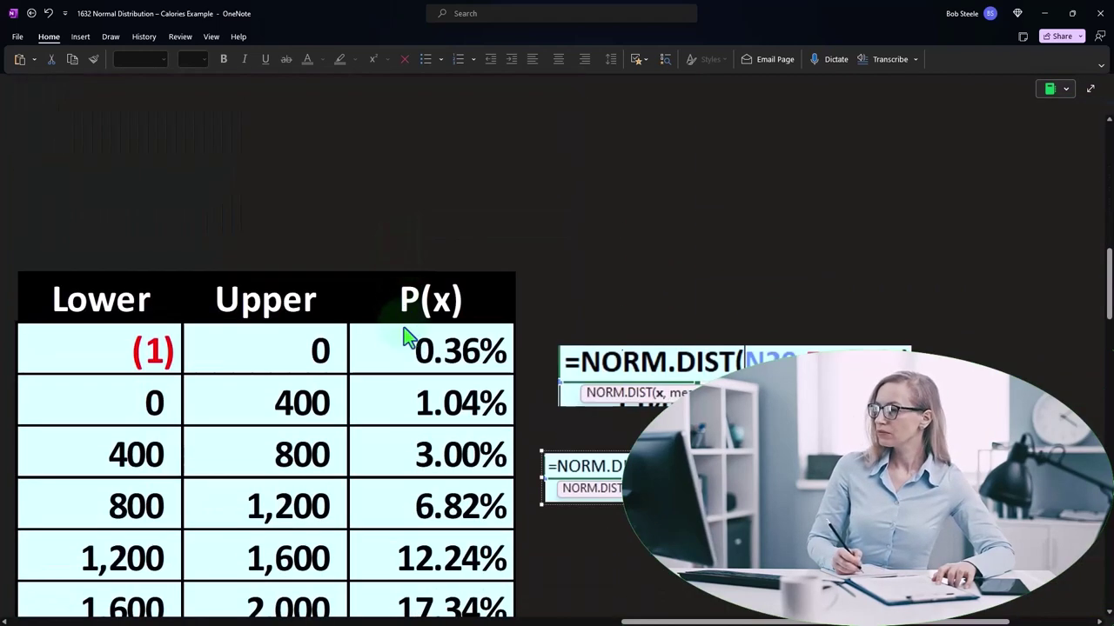
{"action": "scroll", "coordinate": [402, 365], "scroll_direction": "down", "scroll_amount": 2}
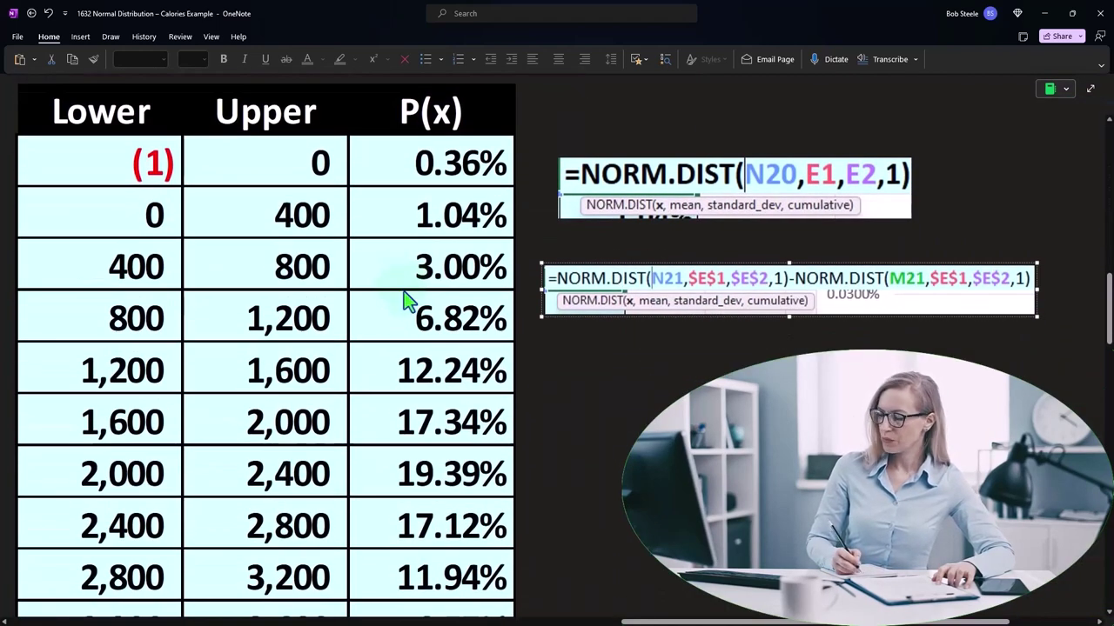
{"action": "scroll", "coordinate": [470, 364], "scroll_direction": "down", "scroll_amount": 2}
{"action": "scroll", "coordinate": [472, 364], "scroll_direction": "down", "scroll_amount": 2}
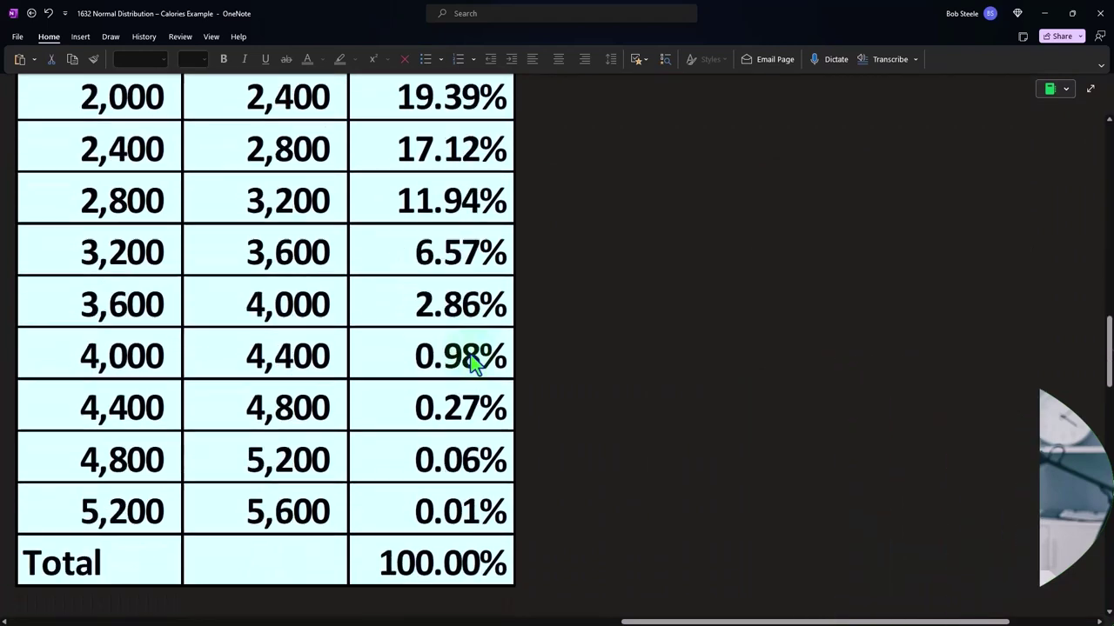
{"action": "scroll", "coordinate": [488, 461], "scroll_direction": "down", "scroll_amount": 1}
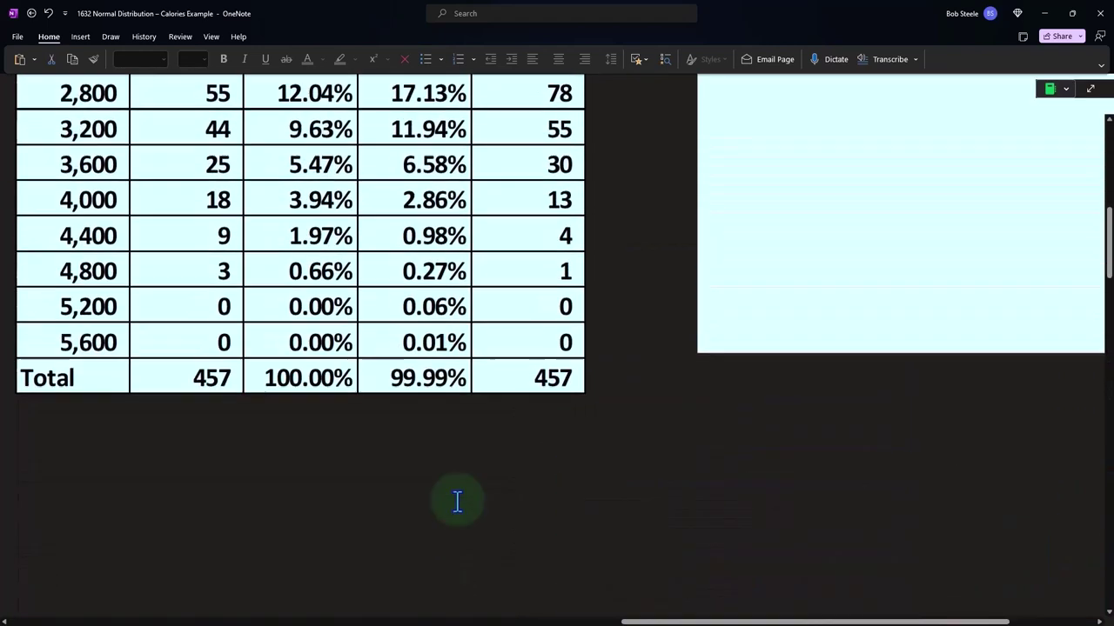
{"action": "scroll", "coordinate": [426, 503], "scroll_direction": "up", "scroll_amount": 5}
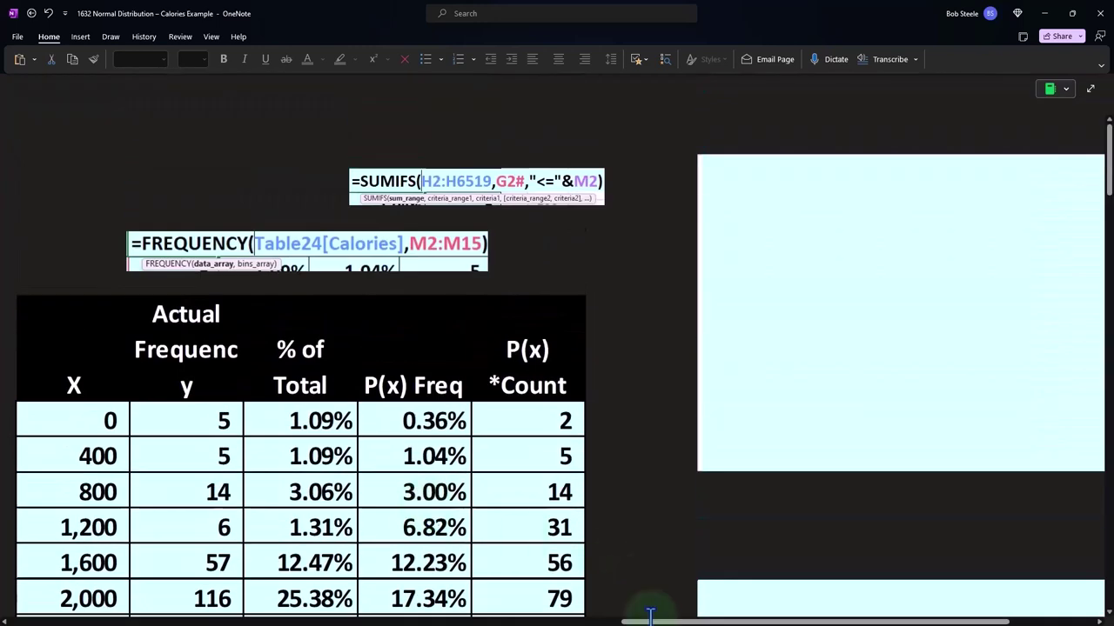
Paste the clustered column chart of % of Total versus P(x) Freq into the placeholder
{"action": "left_click_drag", "start_coordinate": [696, 622], "coordinate": [777, 622]}
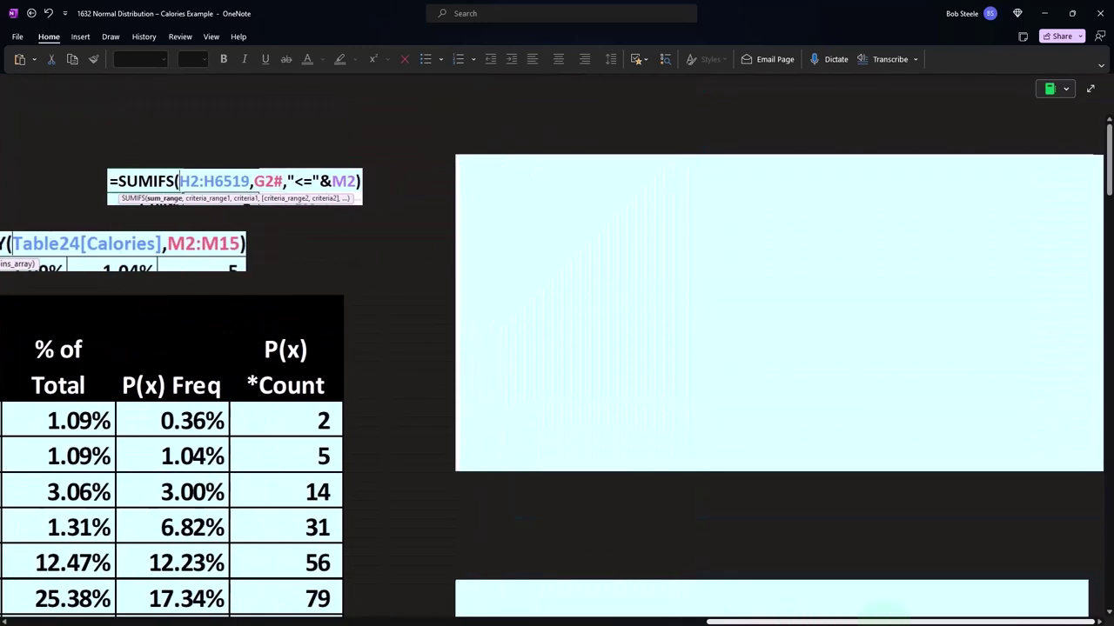
{"action": "left_click", "coordinate": [709, 318]}
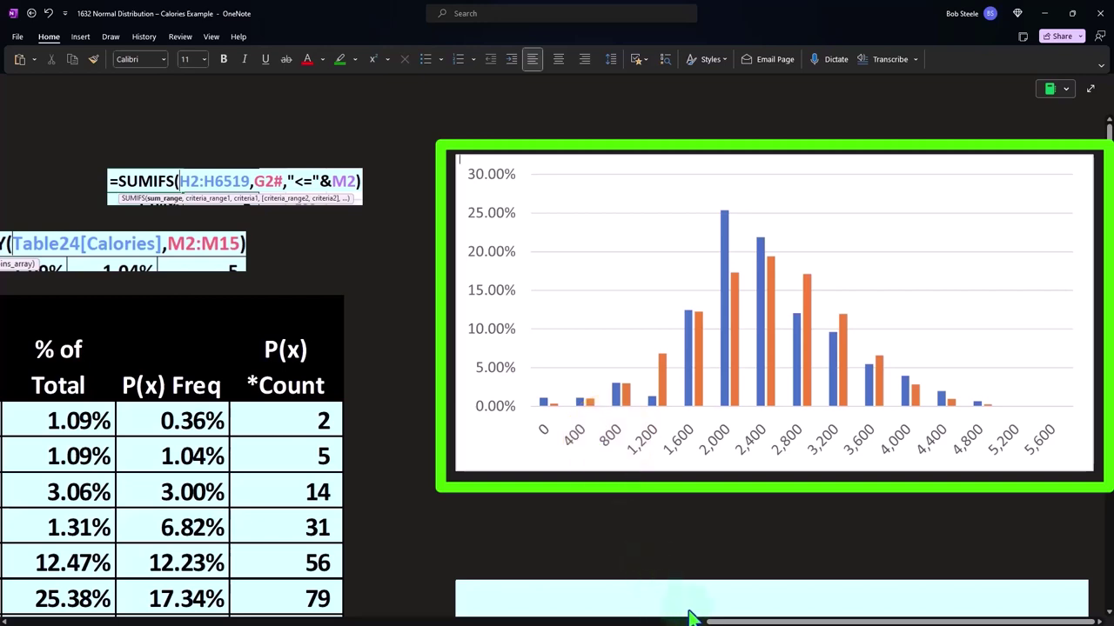
{"action": "left_click_drag", "start_coordinate": [707, 620], "coordinate": [588, 620]}
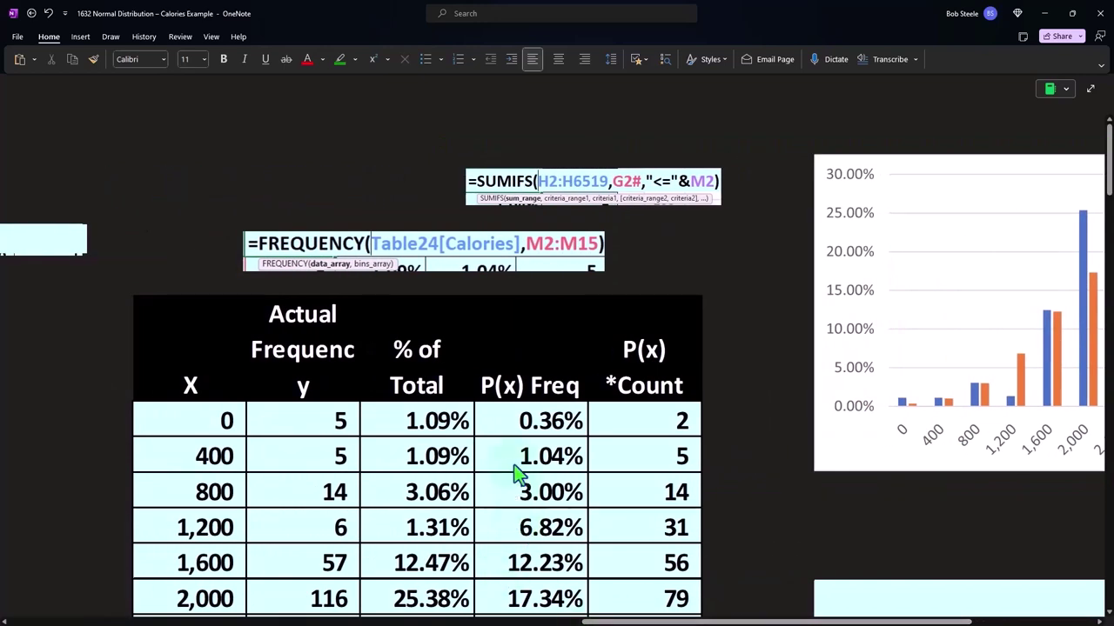
{"action": "scroll", "coordinate": [513, 474], "scroll_direction": "down", "scroll_amount": 2}
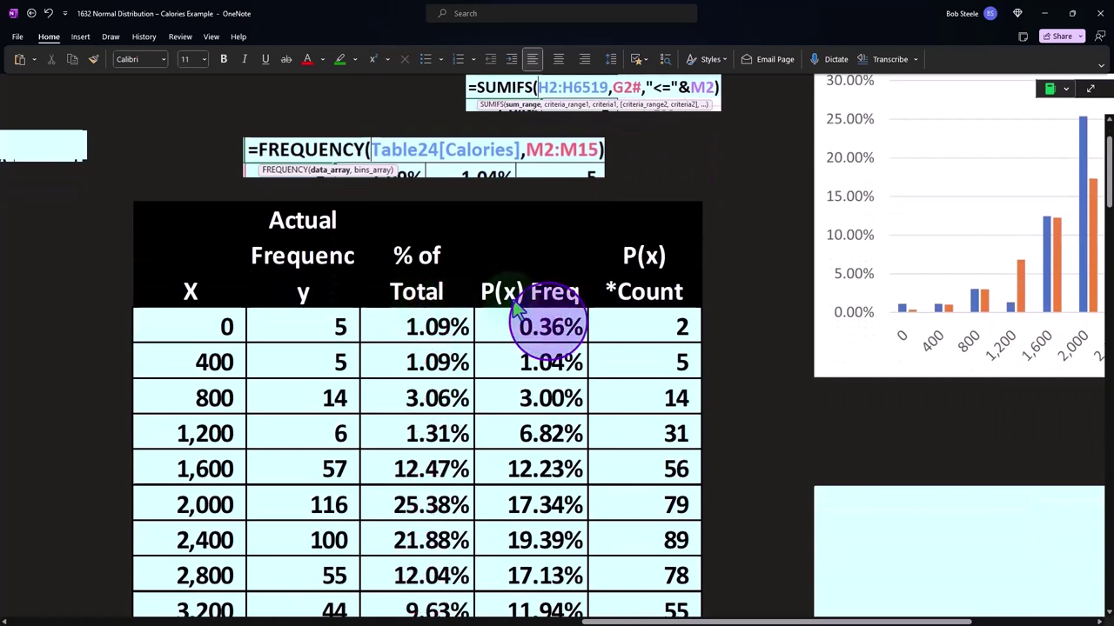
{"action": "left_click_drag", "start_coordinate": [696, 622], "coordinate": [823, 622]}
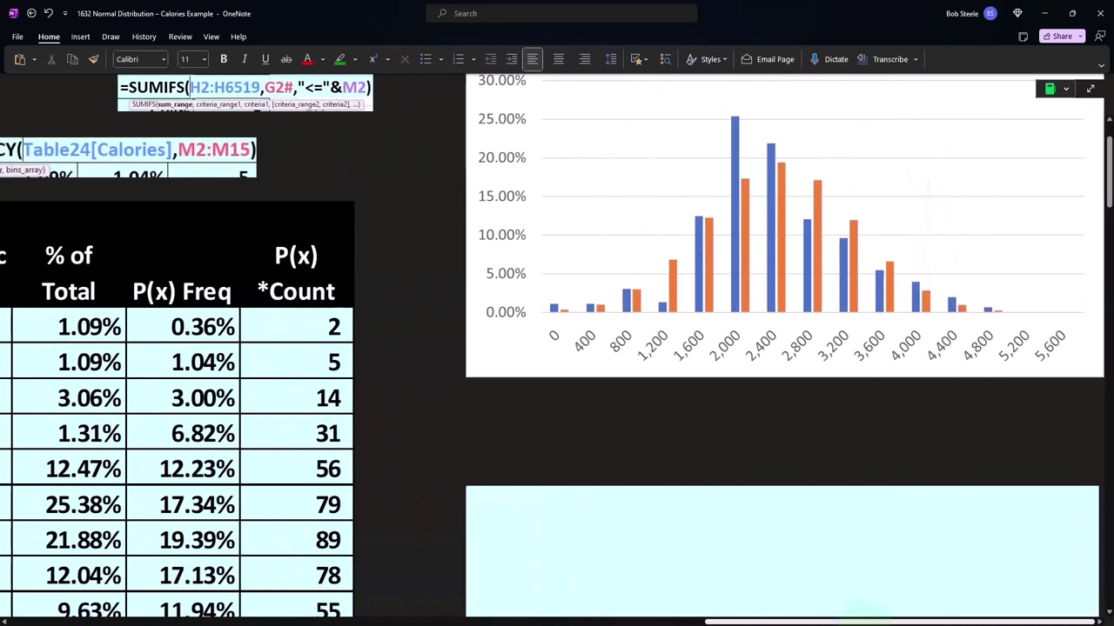
{"action": "scroll", "coordinate": [970, 518], "scroll_direction": "up", "scroll_amount": 2}
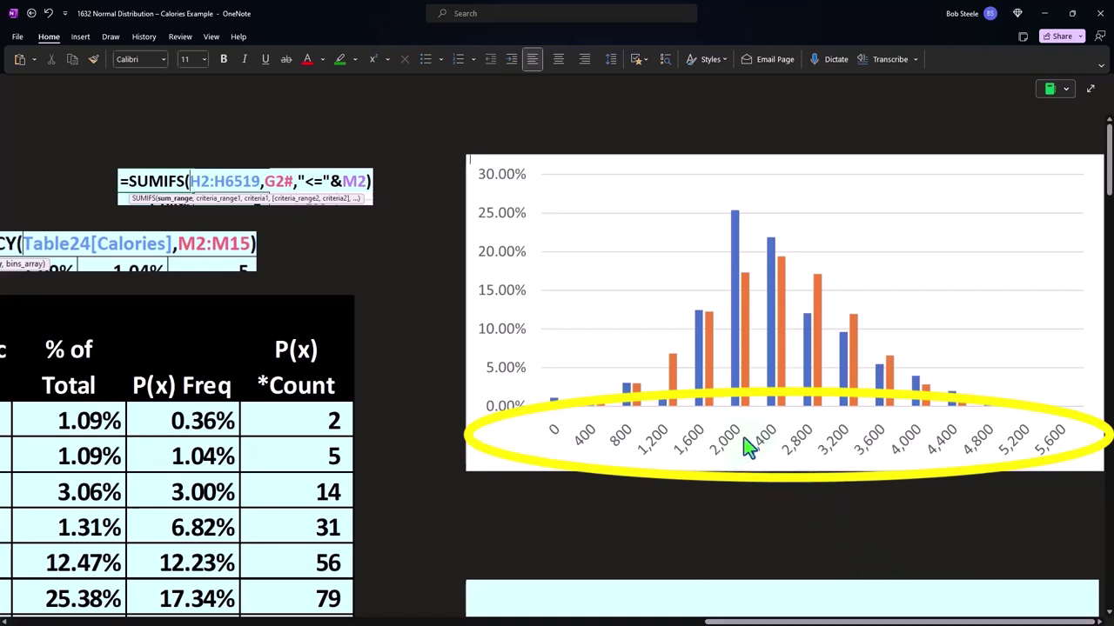
{"action": "scroll", "coordinate": [744, 439], "scroll_direction": "down", "scroll_amount": 4}
Scroll past the bell curve and drag the view left to the X / P(x) table header
{"action": "scroll", "coordinate": [744, 440], "scroll_direction": "down", "scroll_amount": 2}
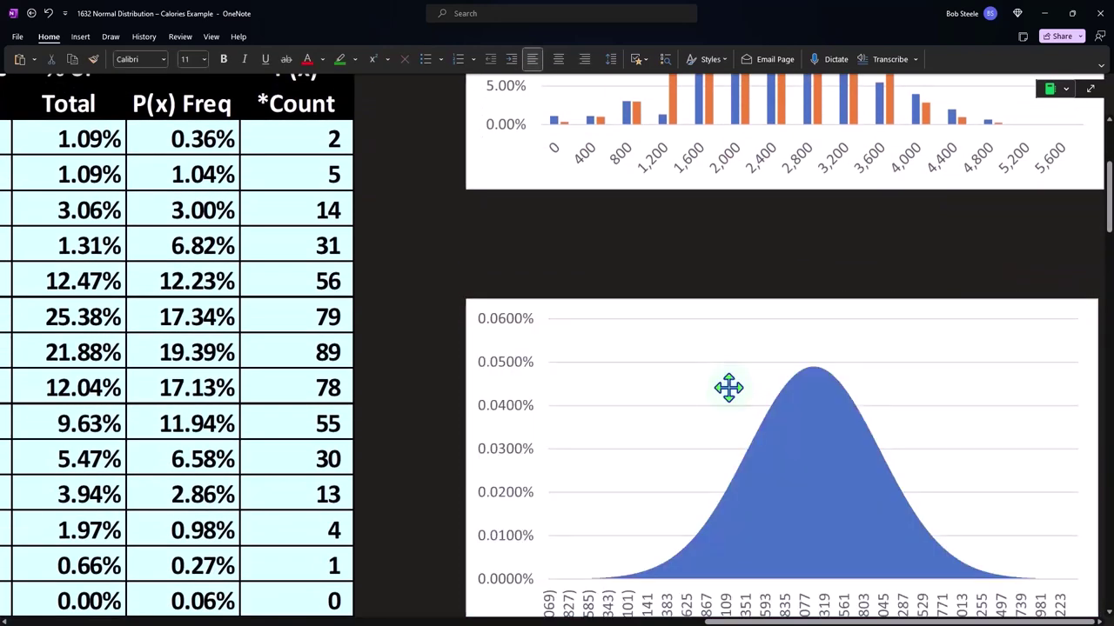
{"action": "scroll", "coordinate": [728, 388], "scroll_direction": "down", "scroll_amount": 2}
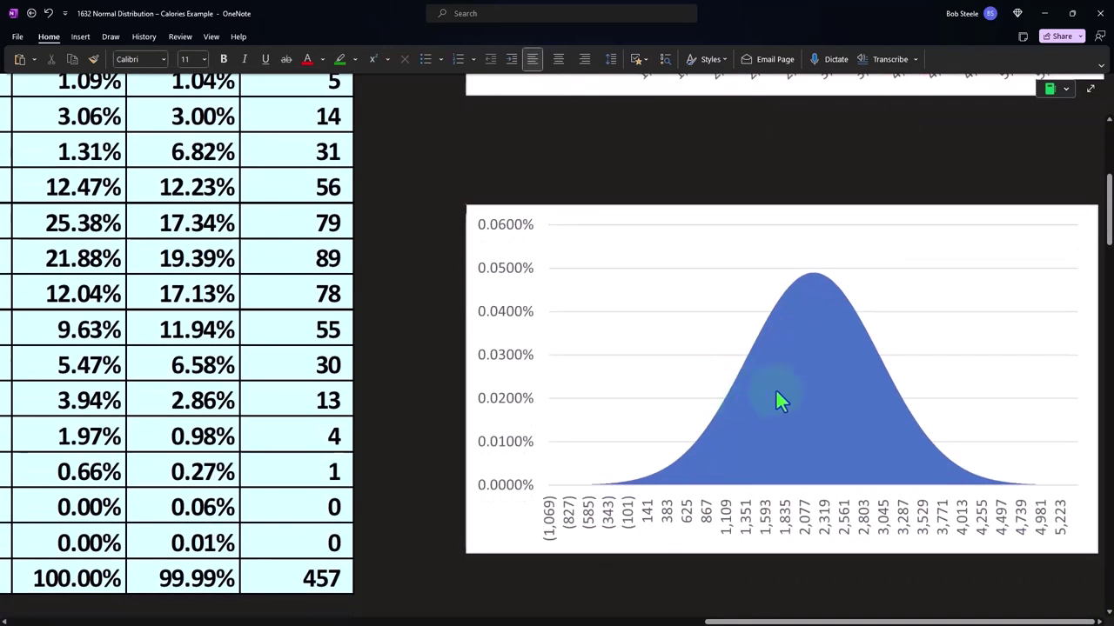
{"action": "scroll", "coordinate": [775, 391], "scroll_direction": "down", "scroll_amount": 6}
{"action": "scroll", "coordinate": [777, 390], "scroll_direction": "up", "scroll_amount": 8}
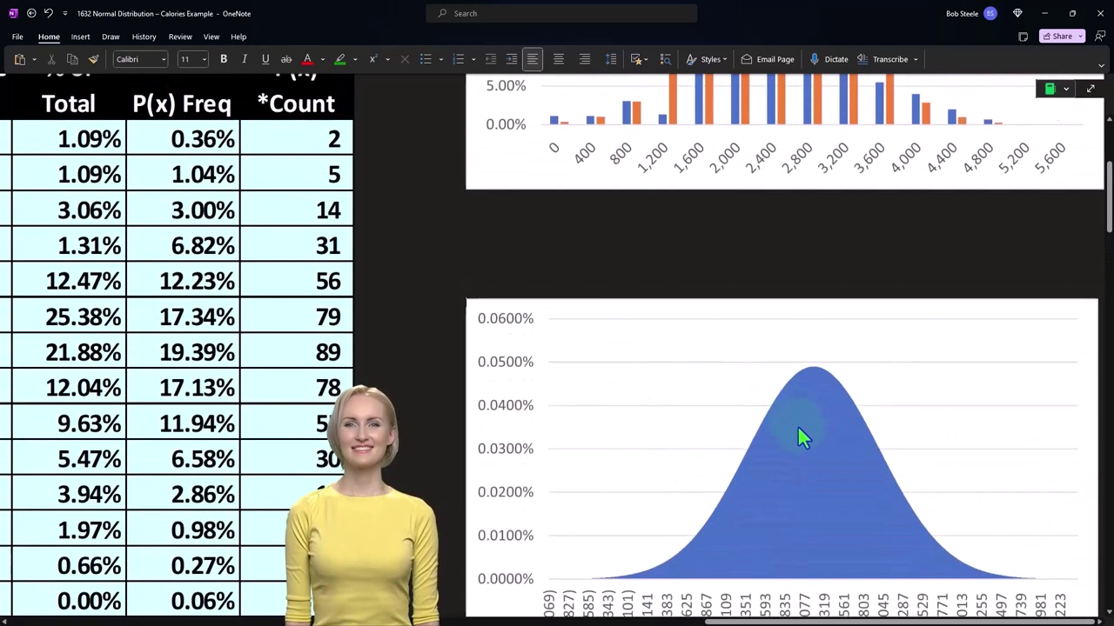
{"action": "scroll", "coordinate": [797, 426], "scroll_direction": "down", "scroll_amount": 2}
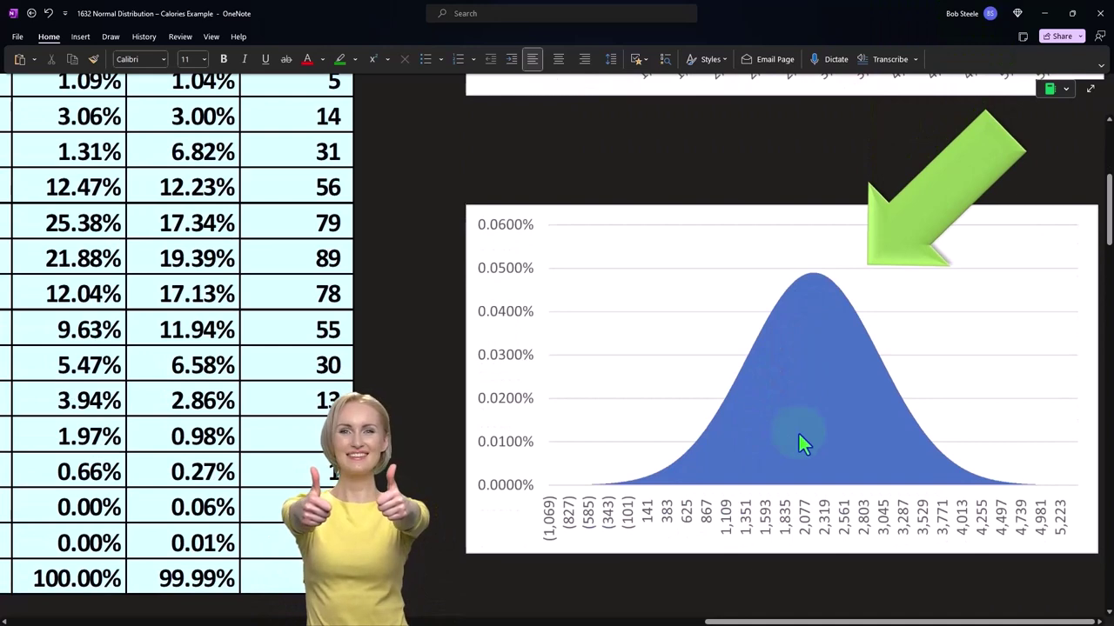
{"action": "scroll", "coordinate": [798, 435], "scroll_direction": "down", "scroll_amount": 2}
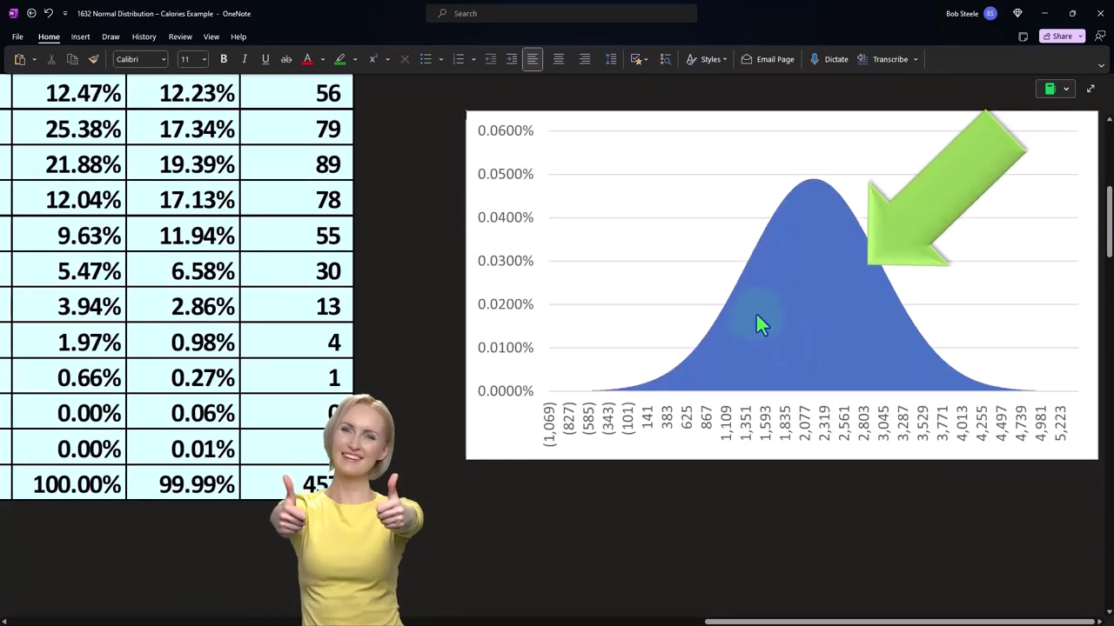
{"action": "left_click_drag", "start_coordinate": [800, 622], "coordinate": [414, 623]}
Scroll through the column chart, bell curve and histogram to review them
{"action": "scroll", "coordinate": [466, 530], "scroll_direction": "up", "scroll_amount": 8}
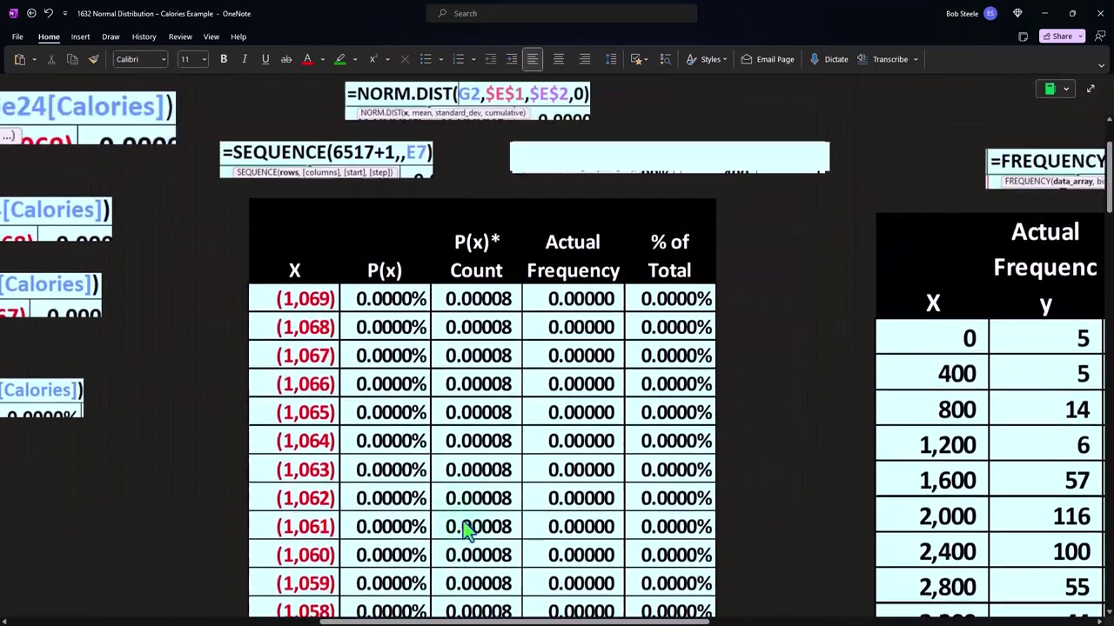
{"action": "scroll", "coordinate": [466, 531], "scroll_direction": "up", "scroll_amount": 2}
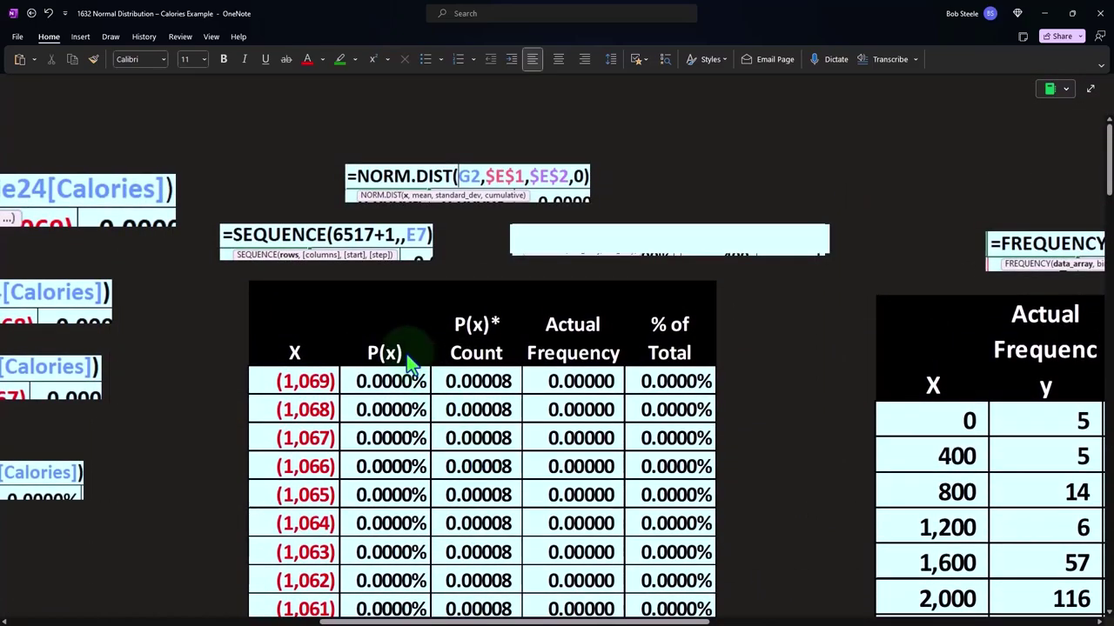
{"action": "scroll", "coordinate": [405, 386], "scroll_direction": "down", "scroll_amount": 2}
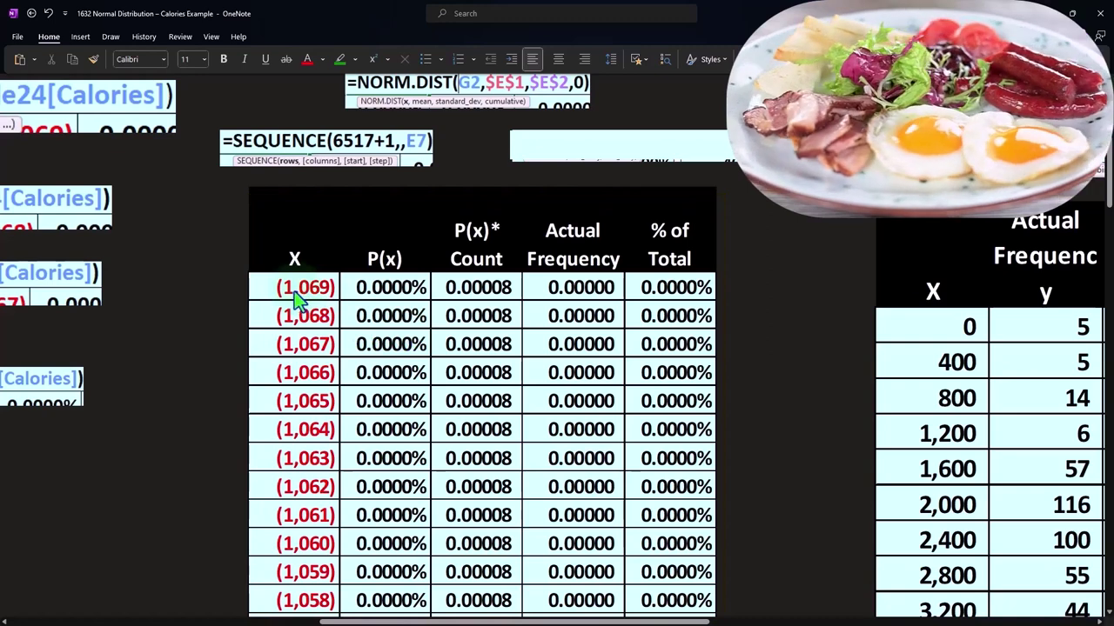
{"action": "scroll", "coordinate": [295, 298], "scroll_direction": "up", "scroll_amount": 2}
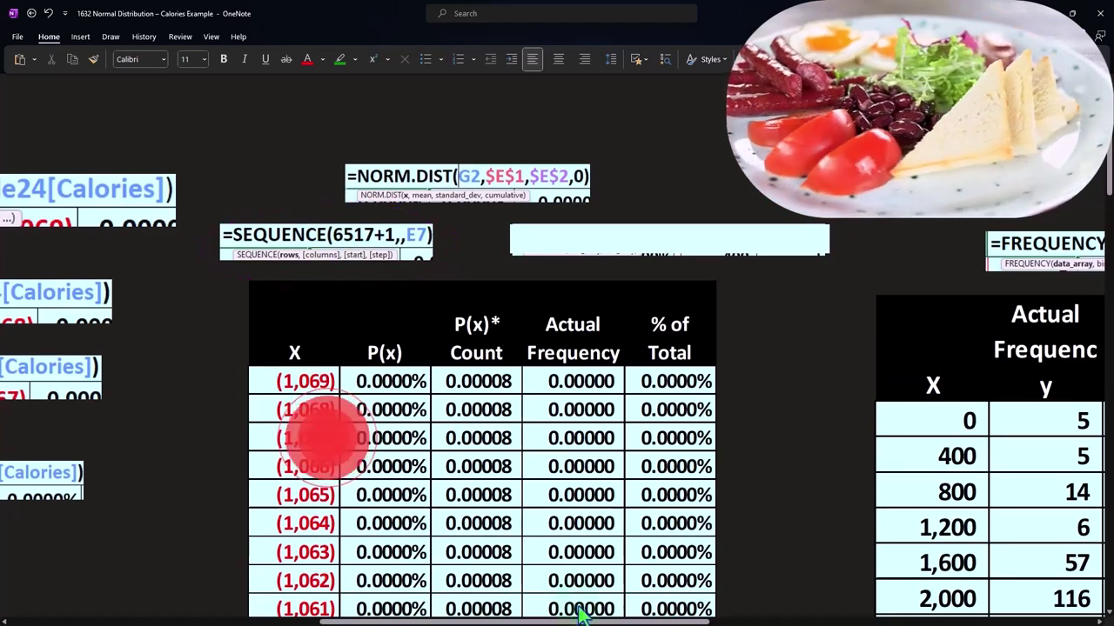
{"action": "scroll", "coordinate": [850, 502], "scroll_direction": "right", "scroll_amount": 10}
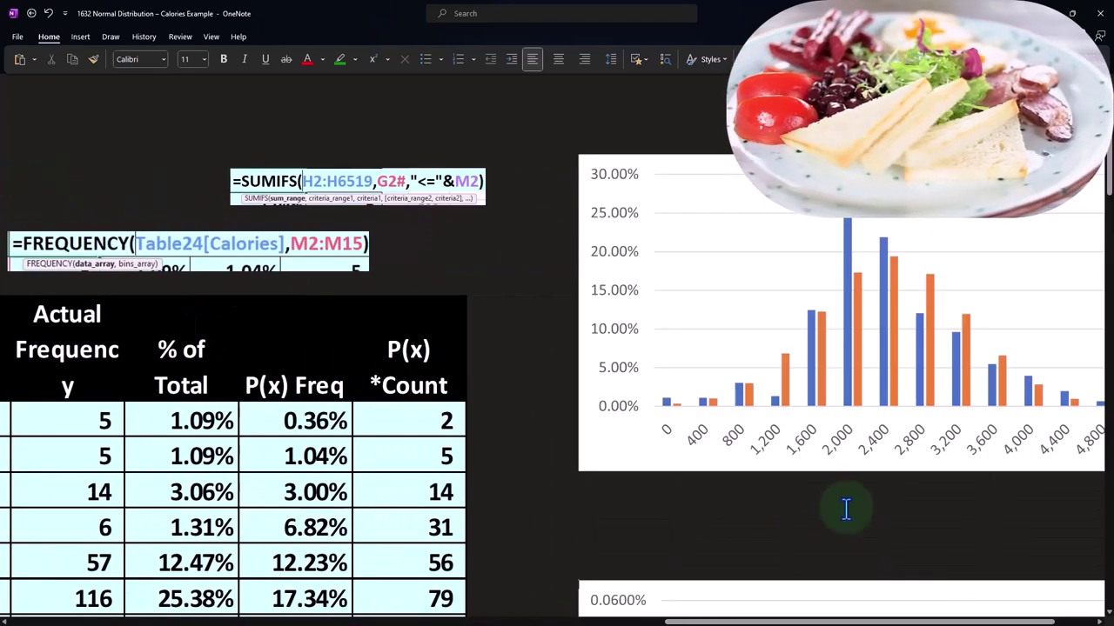
{"action": "scroll", "coordinate": [850, 502], "scroll_direction": "down", "scroll_amount": 2}
{"action": "scroll", "coordinate": [870, 514], "scroll_direction": "right", "scroll_amount": 3}
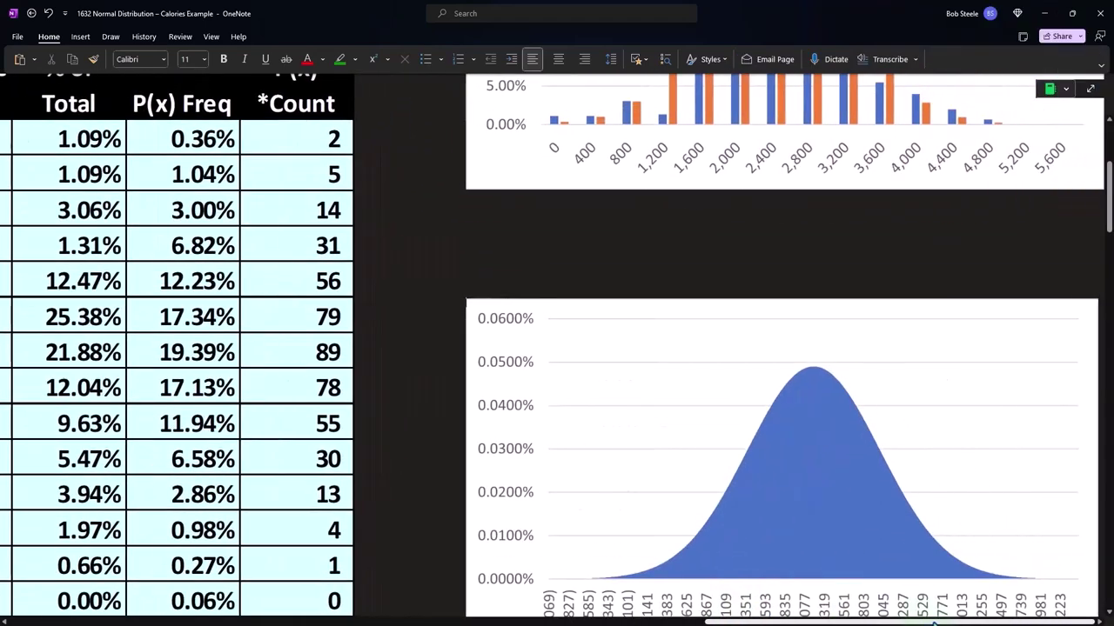
{"action": "scroll", "coordinate": [936, 544], "scroll_direction": "down", "scroll_amount": 1}
{"action": "scroll", "coordinate": [935, 543], "scroll_direction": "down", "scroll_amount": 1}
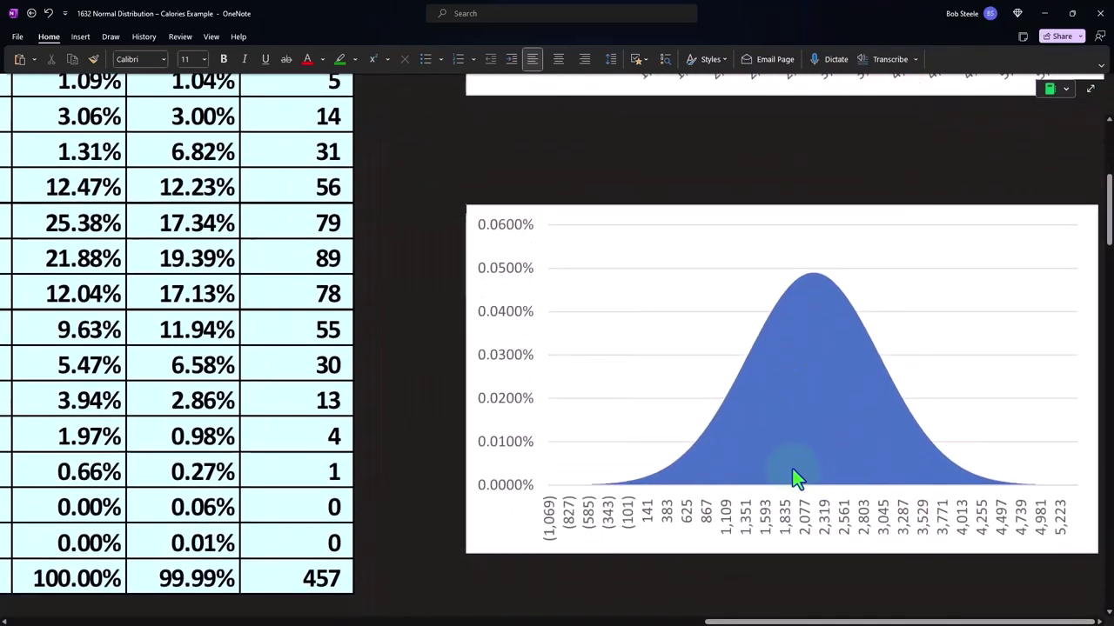
Scroll up and left to the Mean, SD, Median and Mode summary formulas
{"action": "scroll", "coordinate": [793, 476], "scroll_direction": "up", "scroll_amount": 2}
{"action": "scroll", "coordinate": [696, 348], "scroll_direction": "up", "scroll_amount": 1}
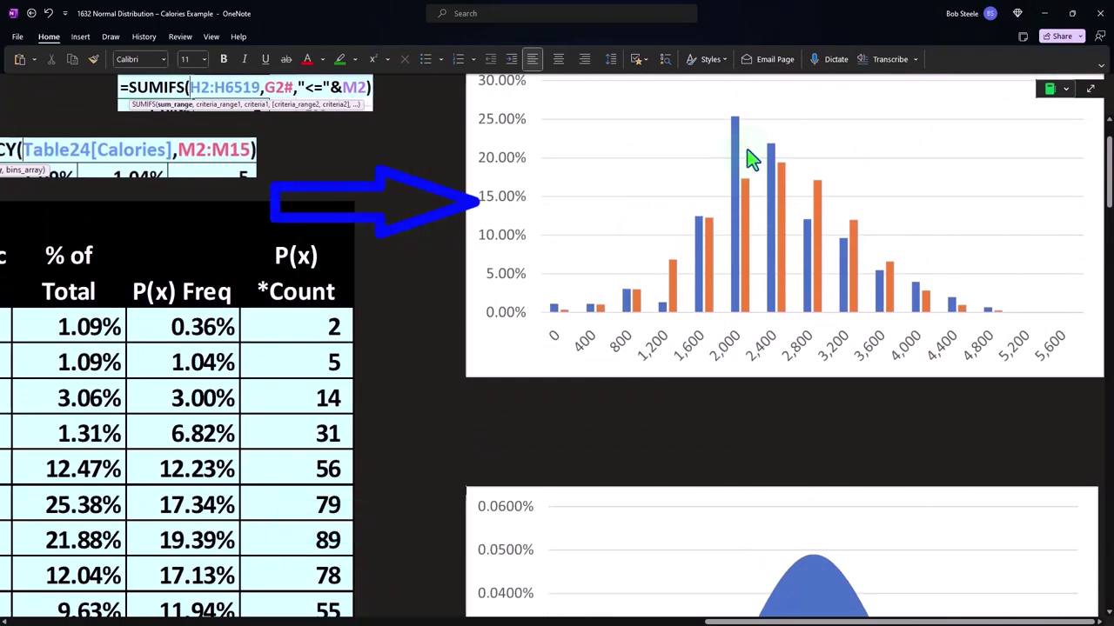
{"action": "scroll", "coordinate": [791, 623], "scroll_direction": "left", "scroll_amount": 5}
{"action": "scroll", "coordinate": [291, 455], "scroll_direction": "left", "scroll_amount": 3}
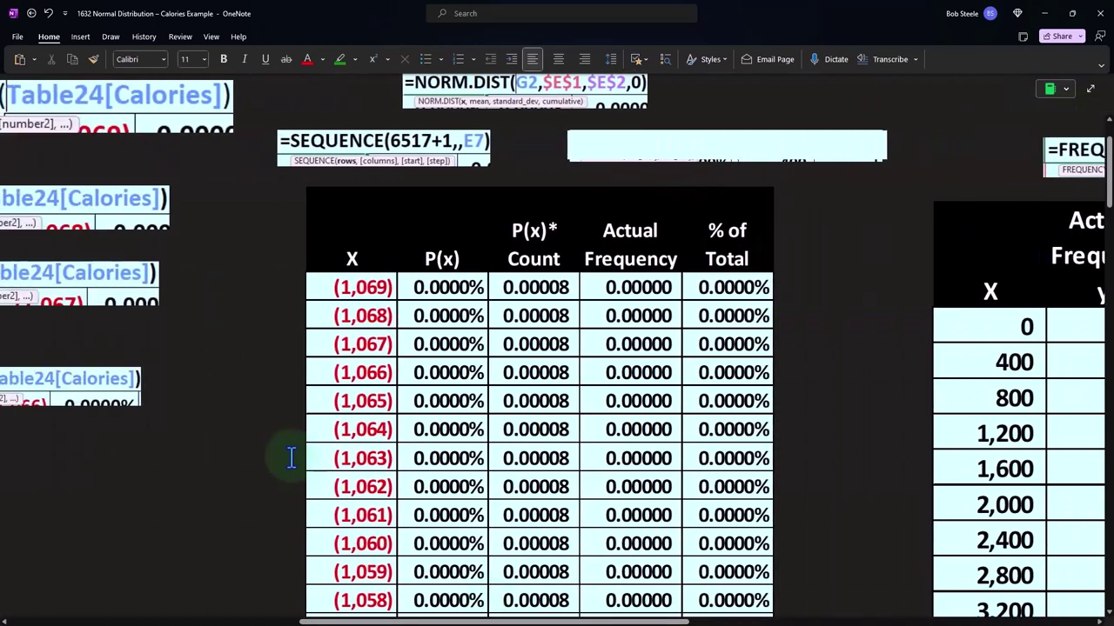
{"action": "scroll", "coordinate": [374, 561], "scroll_direction": "down", "scroll_amount": 3}
{"action": "scroll", "coordinate": [336, 522], "scroll_direction": "left", "scroll_amount": 5}
{"action": "scroll", "coordinate": [352, 539], "scroll_direction": "down", "scroll_amount": 4}
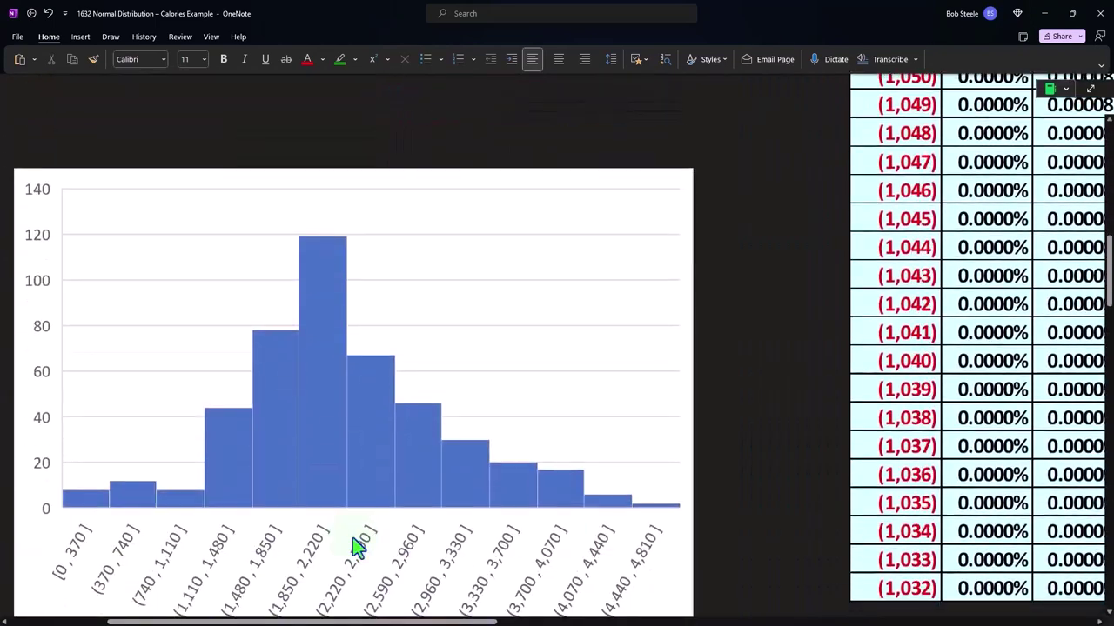
{"action": "scroll", "coordinate": [665, 473], "scroll_direction": "up", "scroll_amount": 5}
Move right and down through the binned table's P(x) Freq and P(x)*Count columns
{"action": "scroll", "coordinate": [665, 473], "scroll_direction": "up", "scroll_amount": 3}
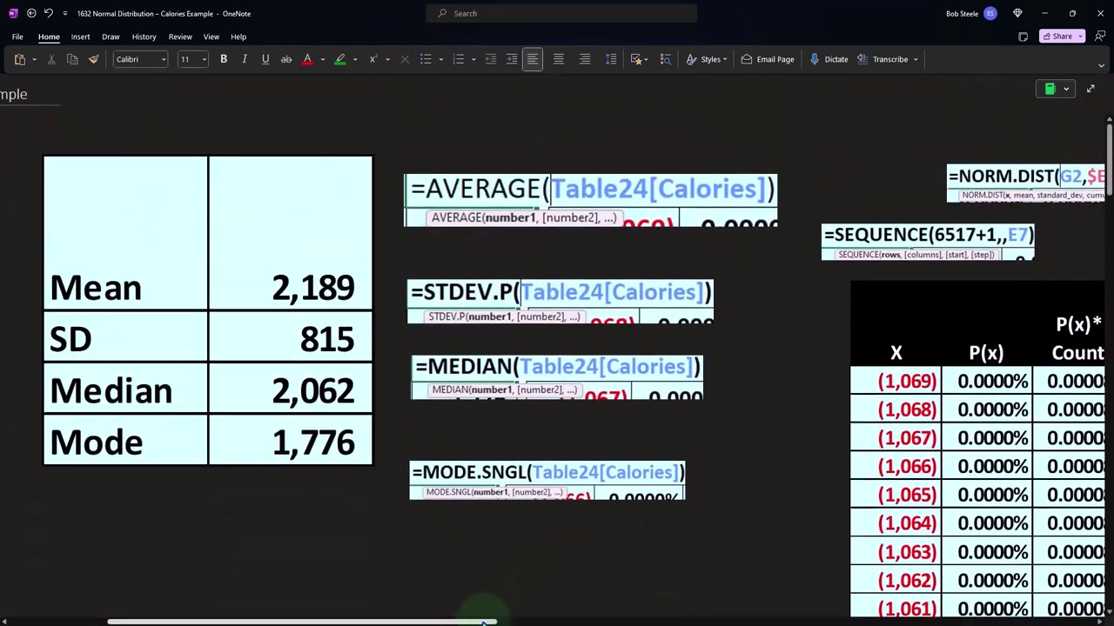
{"action": "scroll", "coordinate": [888, 613], "scroll_direction": "right", "scroll_amount": 5}
{"action": "scroll", "coordinate": [888, 614], "scroll_direction": "right", "scroll_amount": 5}
{"action": "left_click_drag", "start_coordinate": [889, 621], "coordinate": [1079, 621]}
{"action": "scroll", "coordinate": [866, 450], "scroll_direction": "down", "scroll_amount": 3}
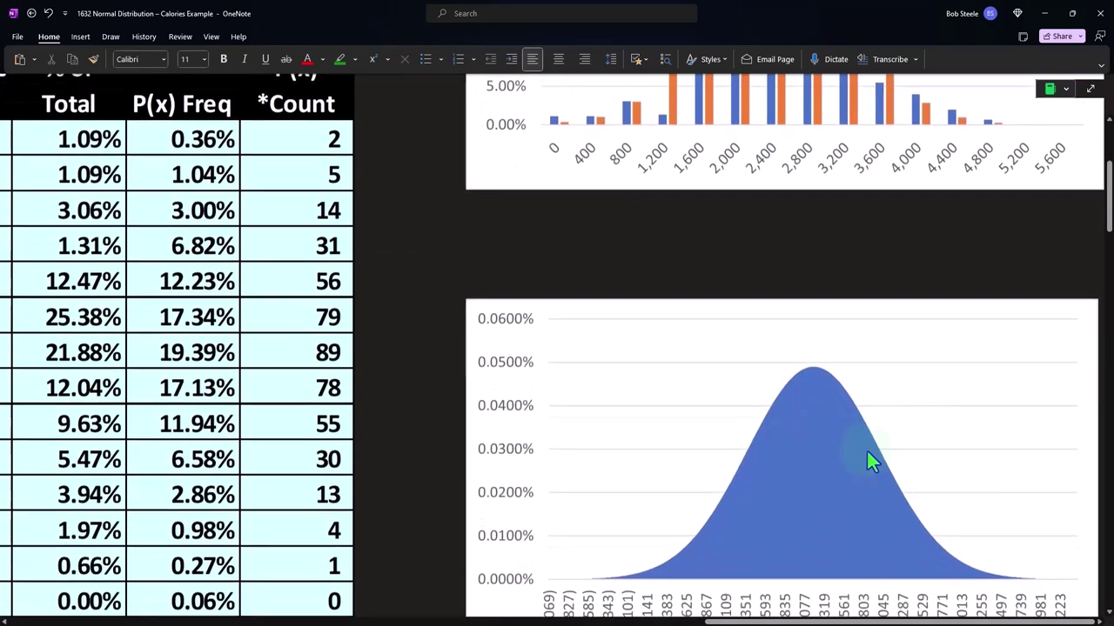
{"action": "scroll", "coordinate": [844, 452], "scroll_direction": "down", "scroll_amount": 3}
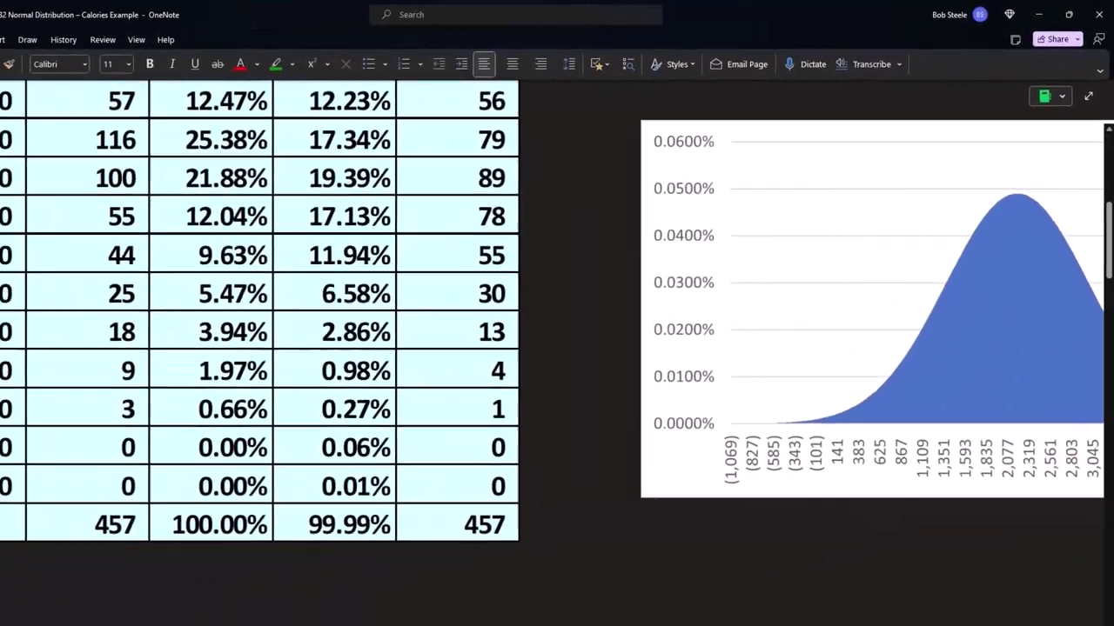
Settle the view on the Total row reading 457, 100.00%, 99.99% and 457 expected
{"action": "scroll", "coordinate": [583, 528], "scroll_direction": "up", "scroll_amount": 5}
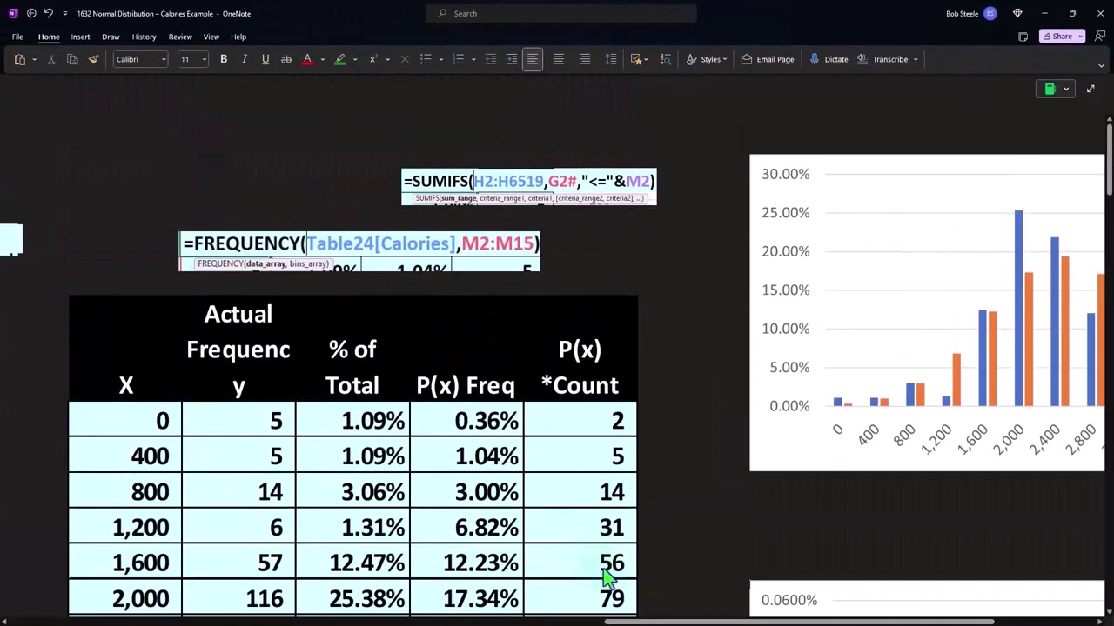
{"action": "scroll", "coordinate": [426, 435], "scroll_direction": "left", "scroll_amount": 10}
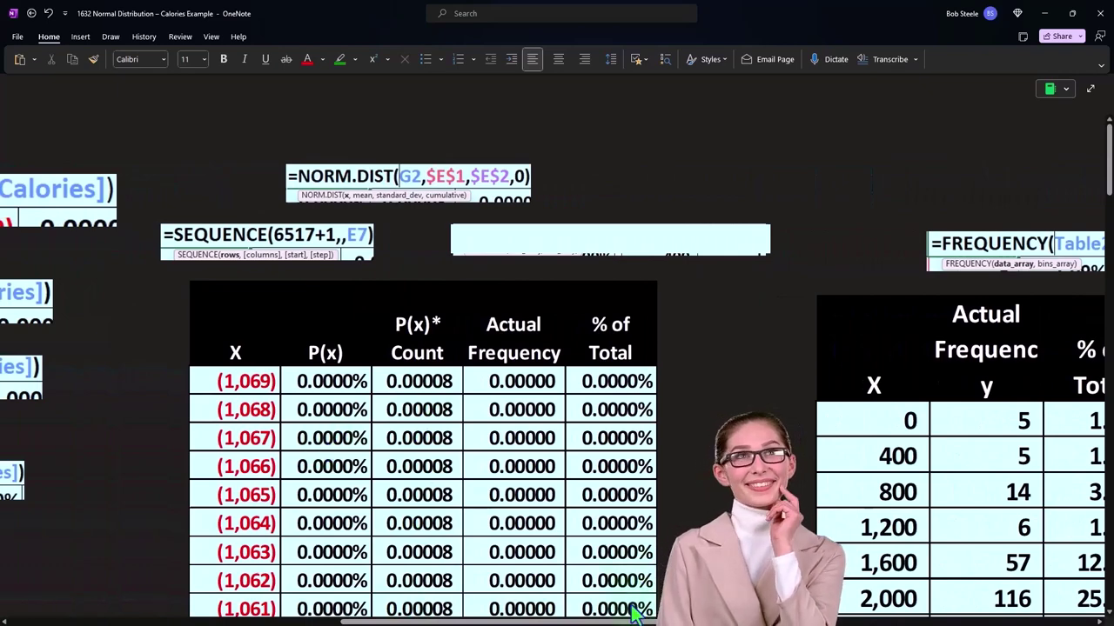
{"action": "left_click_drag", "start_coordinate": [638, 623], "coordinate": [825, 623]}
{"action": "scroll", "coordinate": [757, 513], "scroll_direction": "down", "scroll_amount": 3}
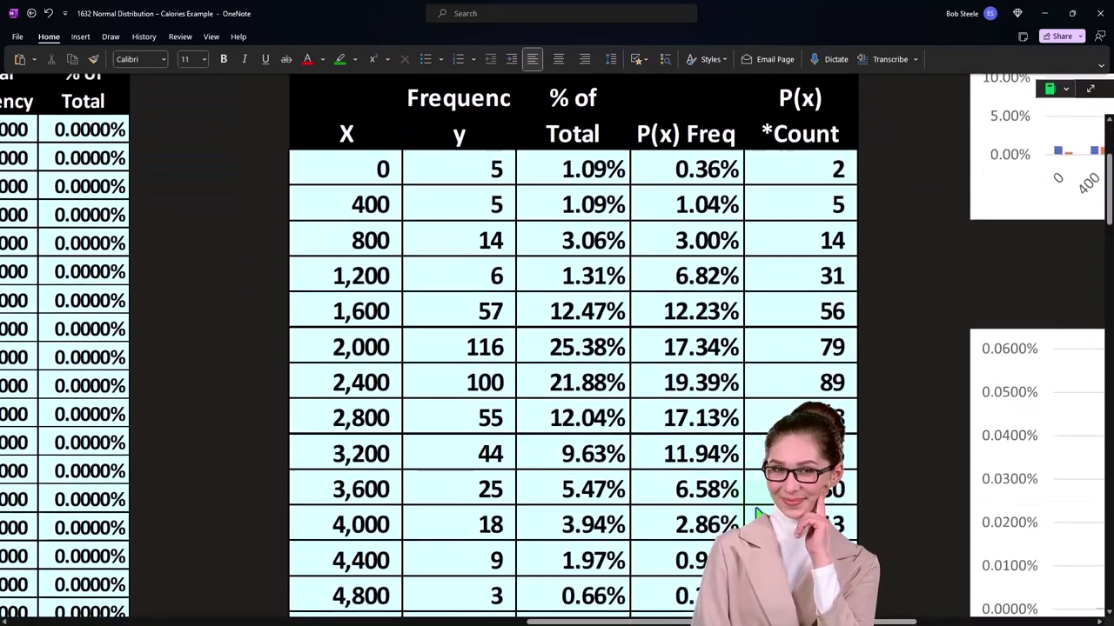
{"action": "scroll", "coordinate": [756, 514], "scroll_direction": "down", "scroll_amount": 5}
{"action": "scroll", "coordinate": [757, 513], "scroll_direction": "down", "scroll_amount": 5}
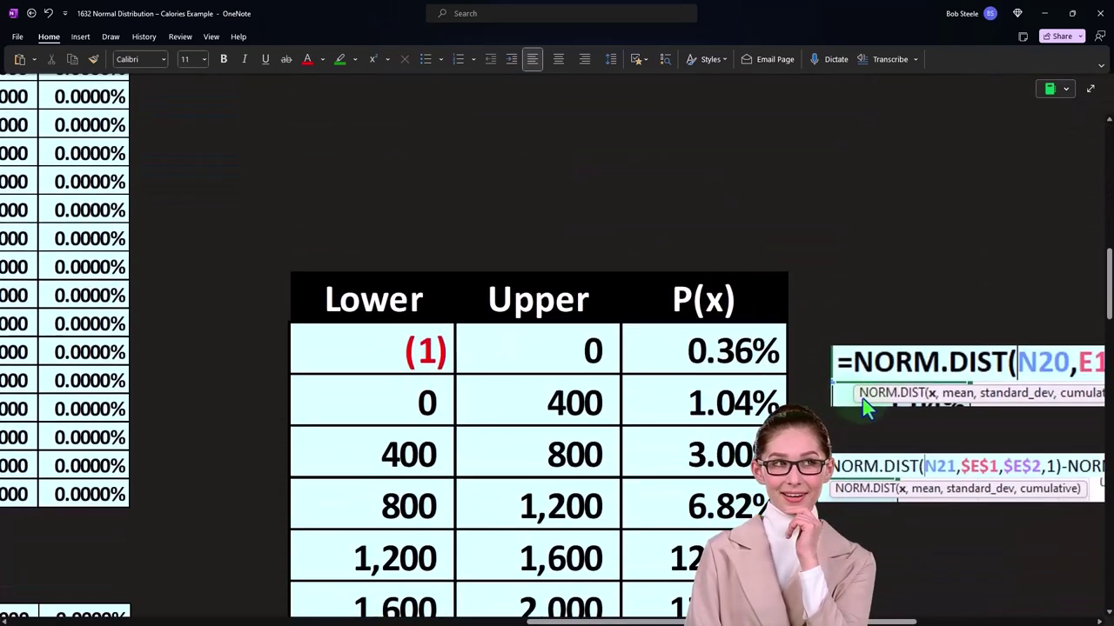
{"action": "scroll", "coordinate": [913, 492], "scroll_direction": "up", "scroll_amount": 1}
{"action": "scroll", "coordinate": [914, 492], "scroll_direction": "up", "scroll_amount": 4}
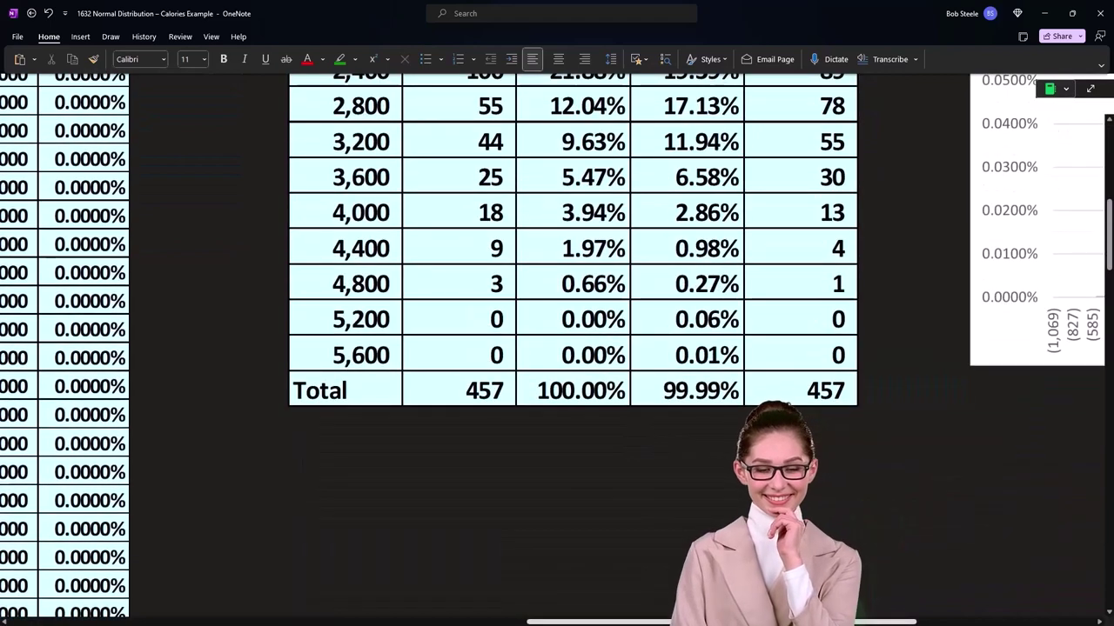